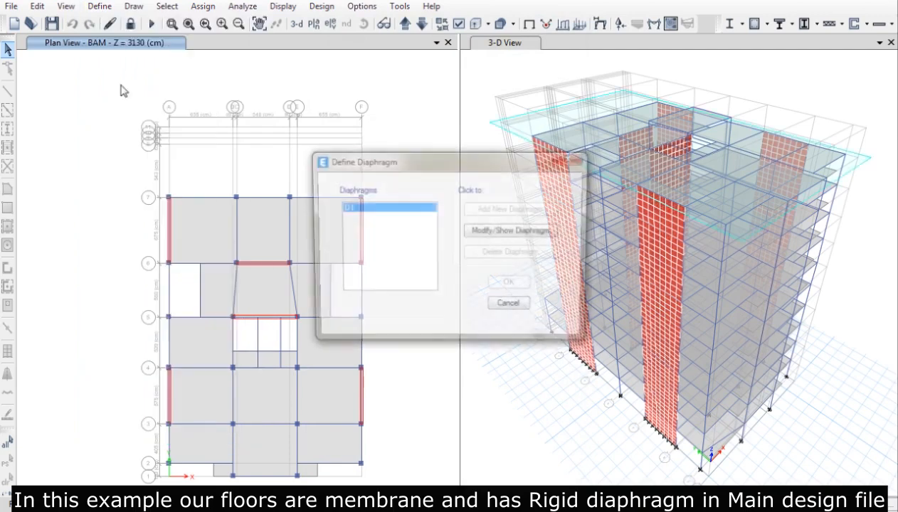
# Step: Check the rigidity setting of diaphragm D1 and close the diaphragm definitions without changes
pyautogui.click(487, 232)
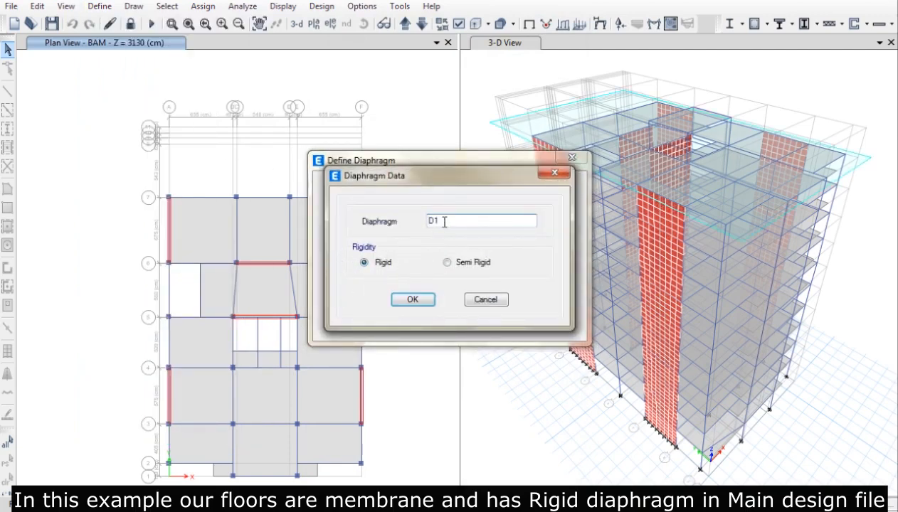
pyautogui.click(481, 302)
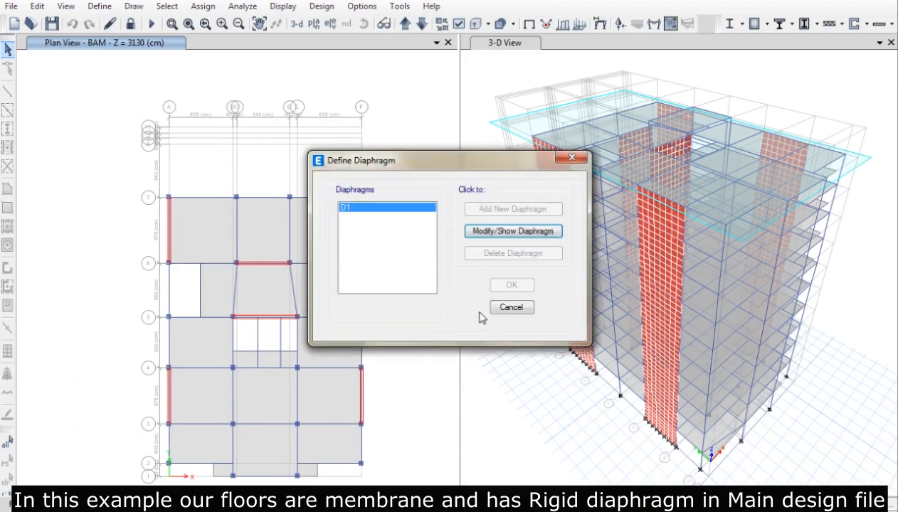
pyautogui.click(507, 308)
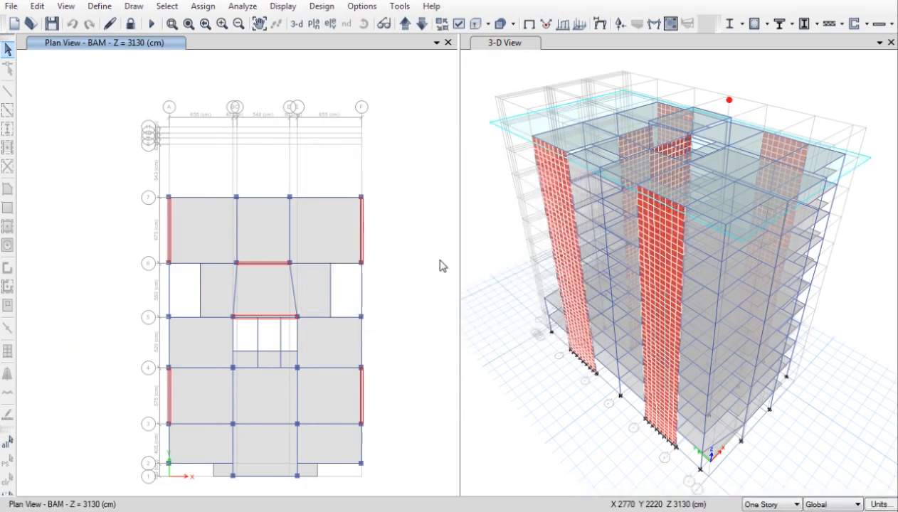
# Step: Display only the Diaphragm Center Of Mass Displacements table from the joint output displacement results
pyautogui.click(282, 7)
pyautogui.click(303, 400)
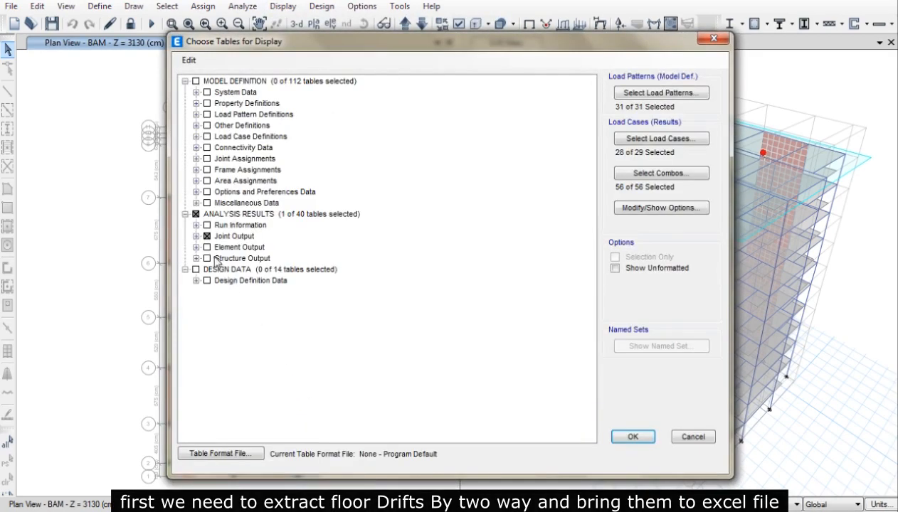
pyautogui.click(206, 236)
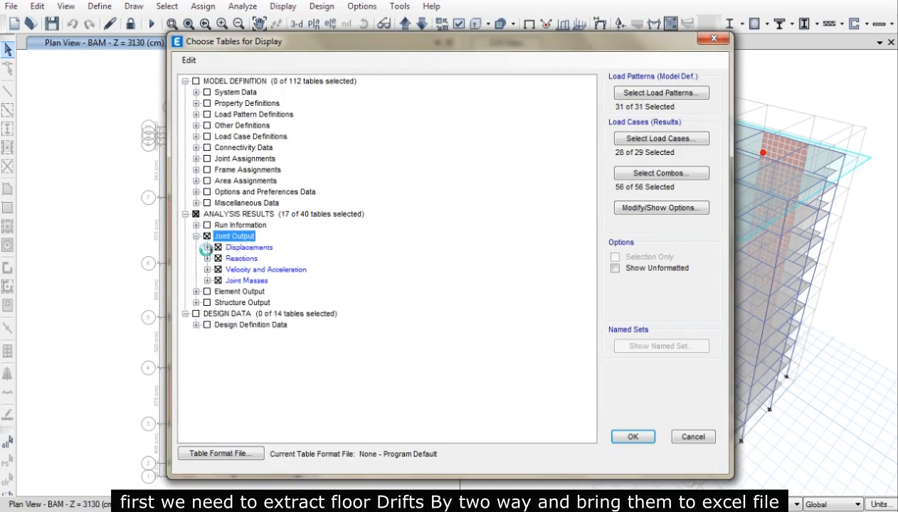
pyautogui.click(207, 236)
pyautogui.click(207, 247)
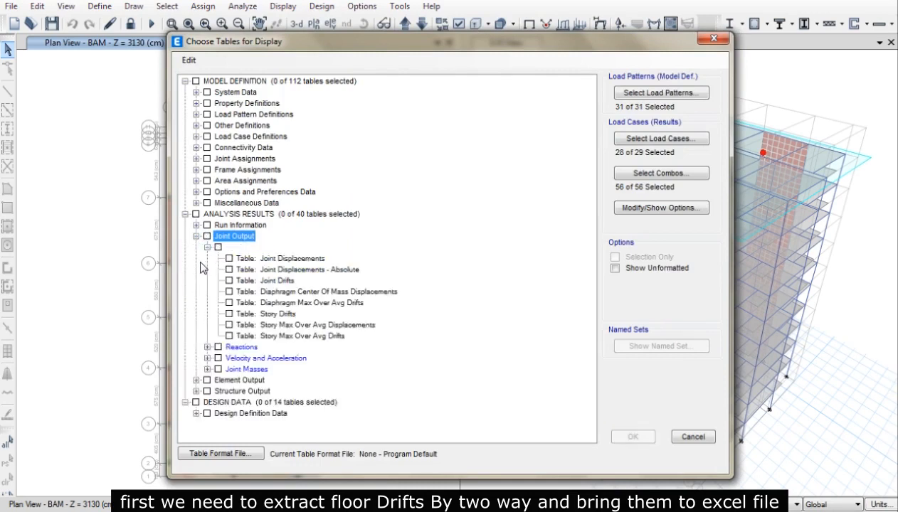
pyautogui.click(287, 292)
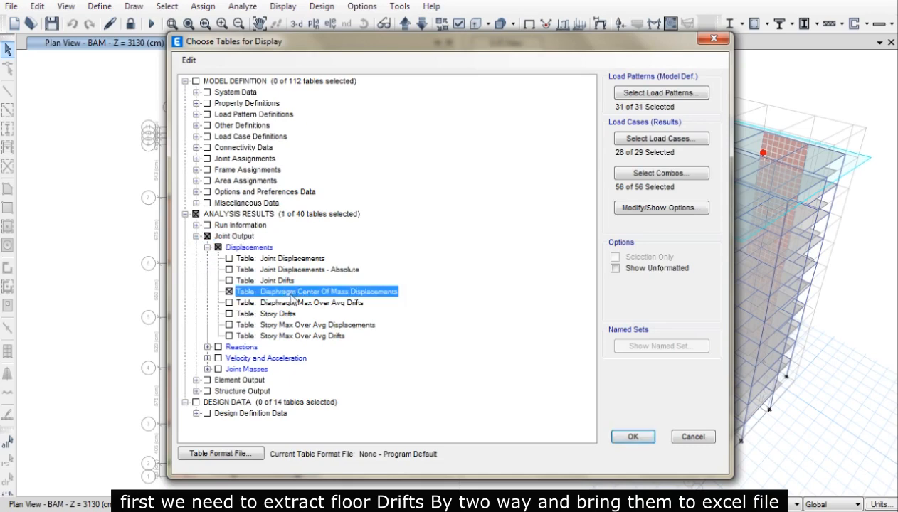
pyautogui.click(630, 437)
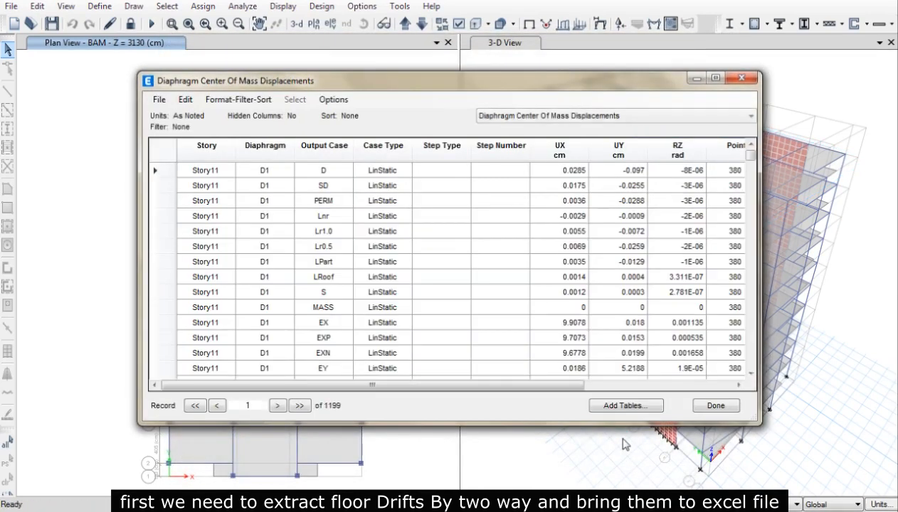
# Step: Filter the center of mass displacements table to stories BAM, GF and Story2 through Story9, and to output case EY
pyautogui.click(208, 149)
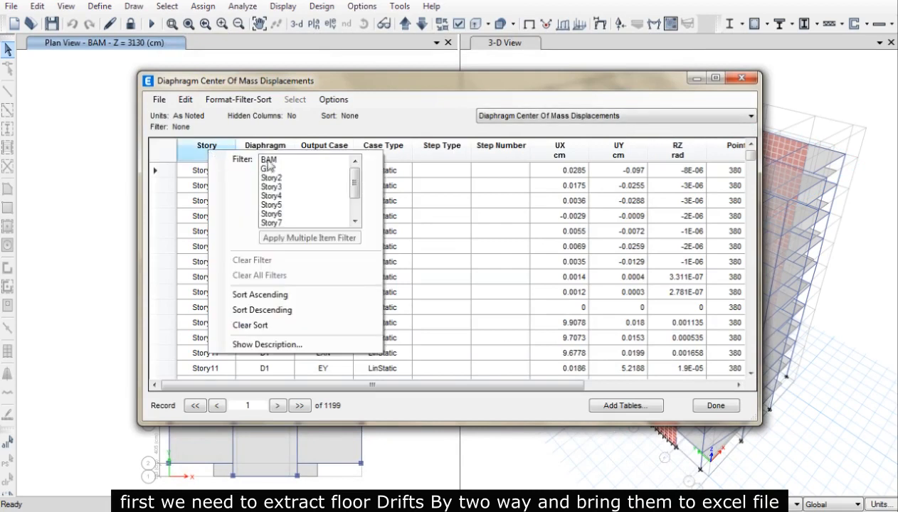
pyautogui.moveTo(264, 161); pyautogui.dragTo(279, 205)
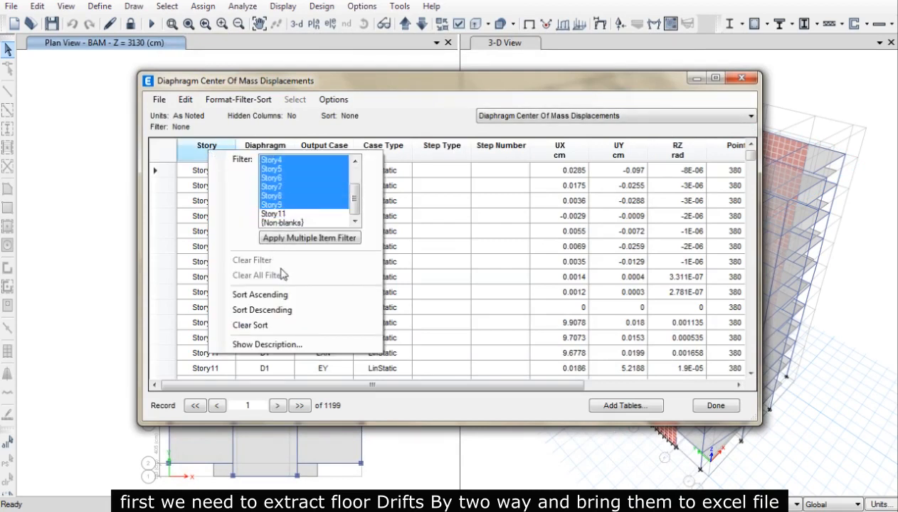
pyautogui.click(307, 238)
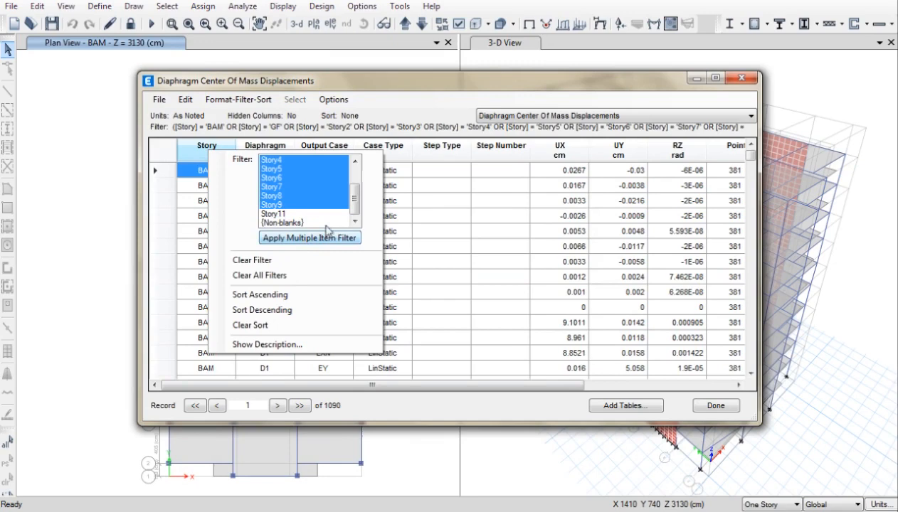
pyautogui.click(359, 96)
pyautogui.click(321, 147)
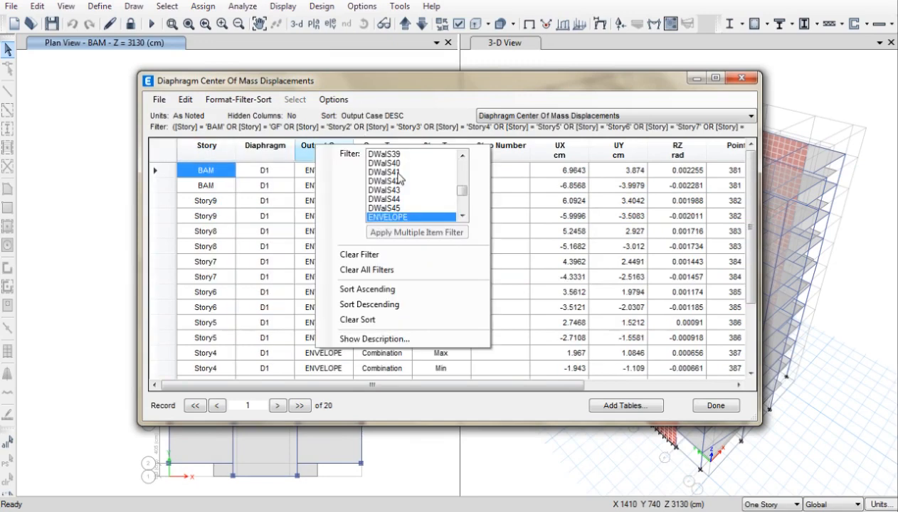
pyautogui.scroll(-2, 397, 181)
pyautogui.click(384, 209)
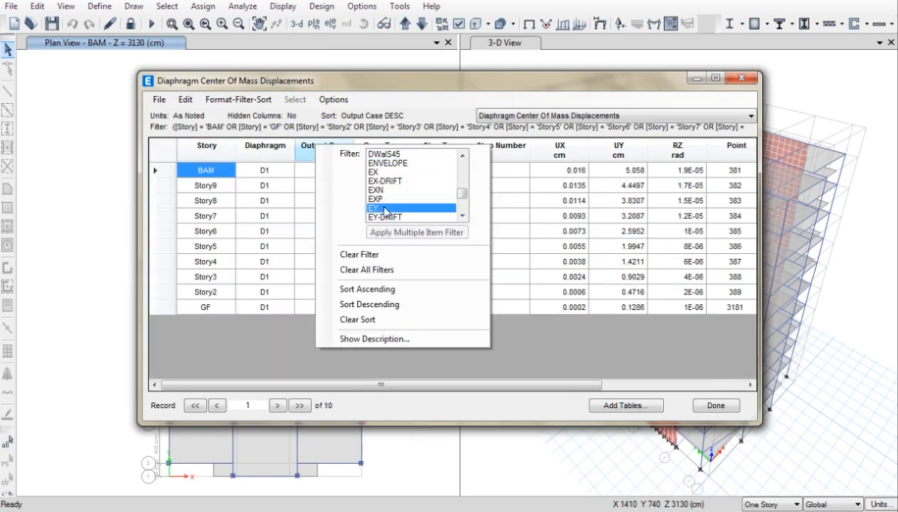
pyautogui.click(370, 86)
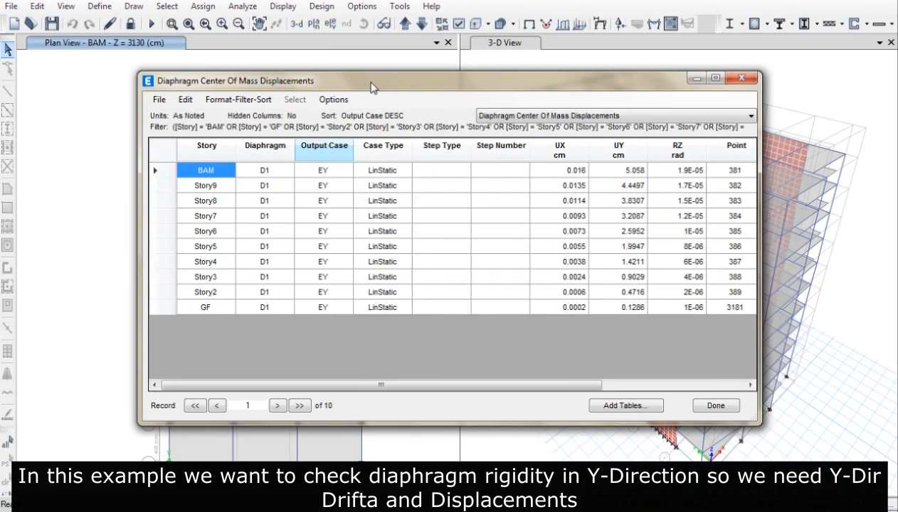
# Step: Copy the UY values of all filtered stories into the Excel sheet's center of mass displacement column, starting at E5
pyautogui.click(627, 173)
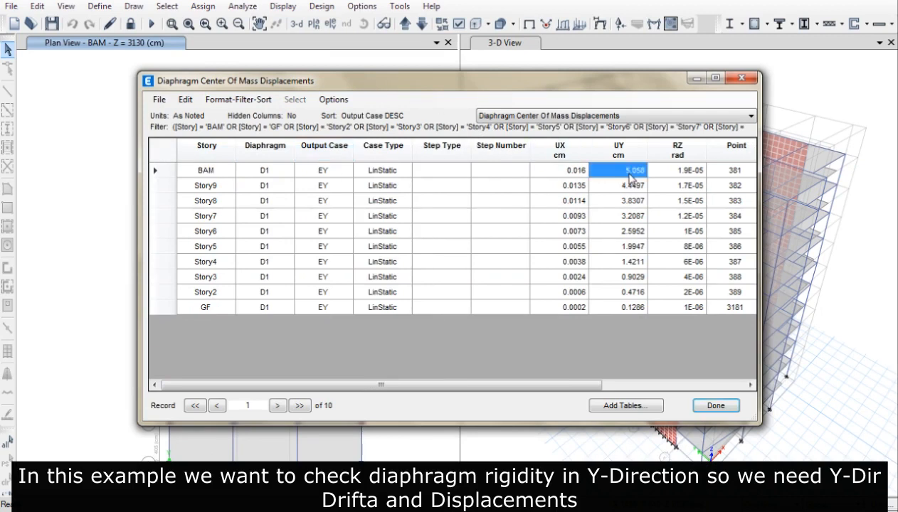
pyautogui.moveTo(632, 178); pyautogui.dragTo(636, 308)
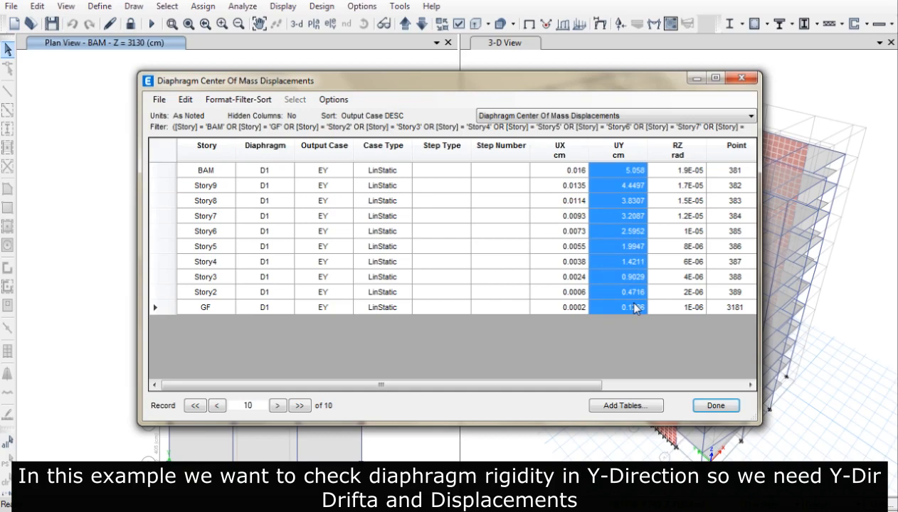
pyautogui.hotkey('alt', 'Tab')
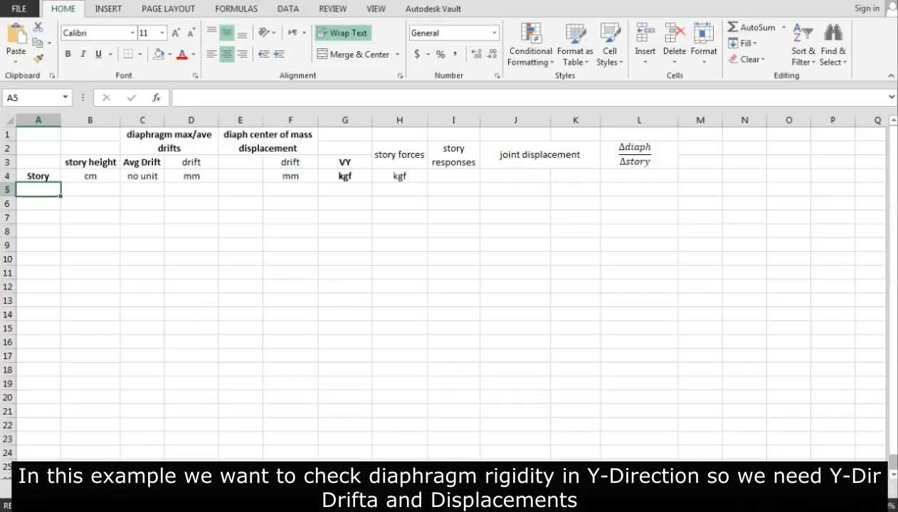
pyautogui.click(295, 133)
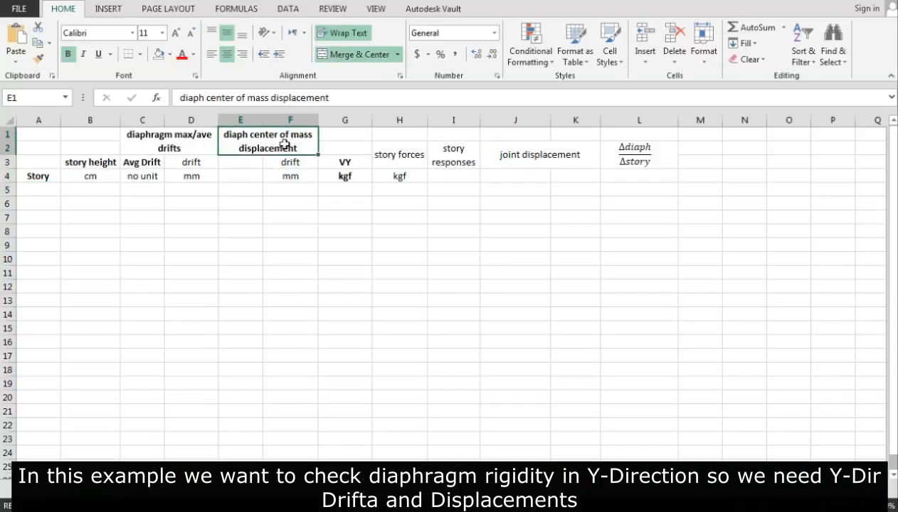
pyautogui.click(242, 190)
pyautogui.write('5.058 4.4497 3.8307 3.2087 2.5952 1.9947 1.4211 0.9029 0.4716 0.1286')
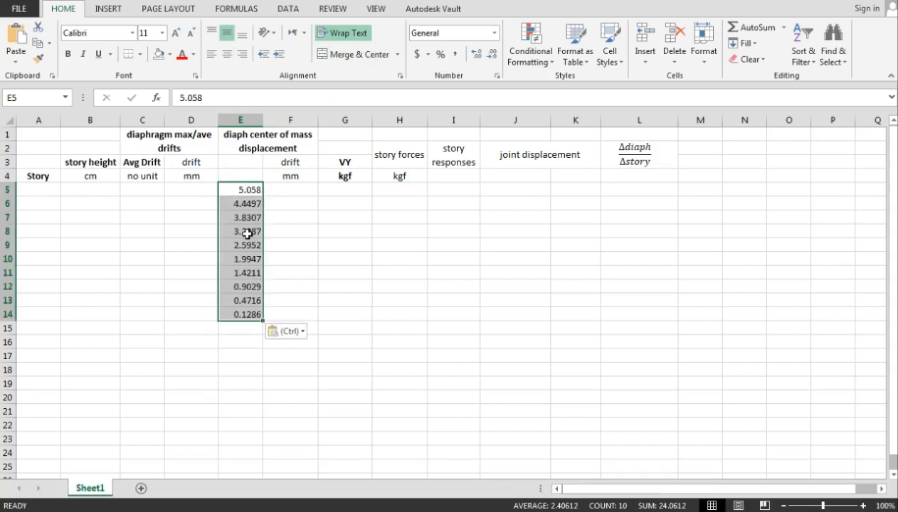
# Step: Return to ETABS and replace the displayed displacements table with the Diaphragm Max Over Avg Drifts table
pyautogui.hotkey('alt', 'Tab')
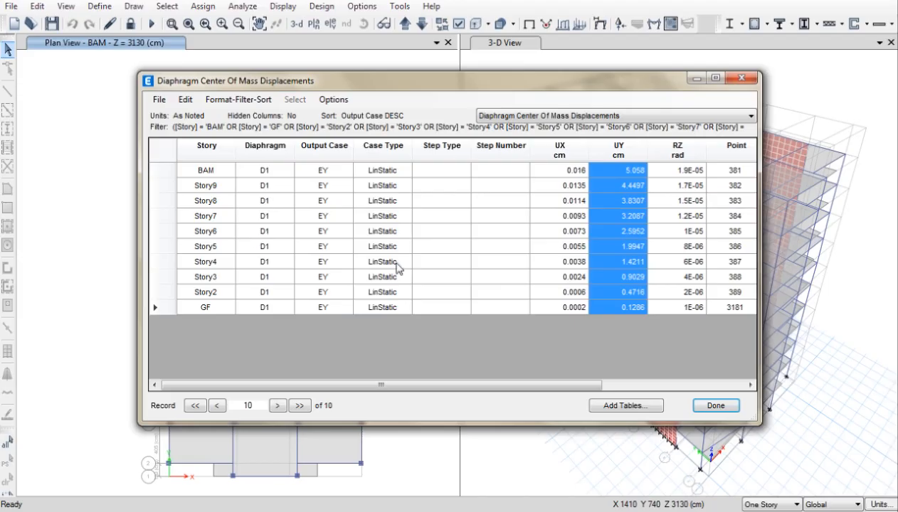
pyautogui.click(708, 405)
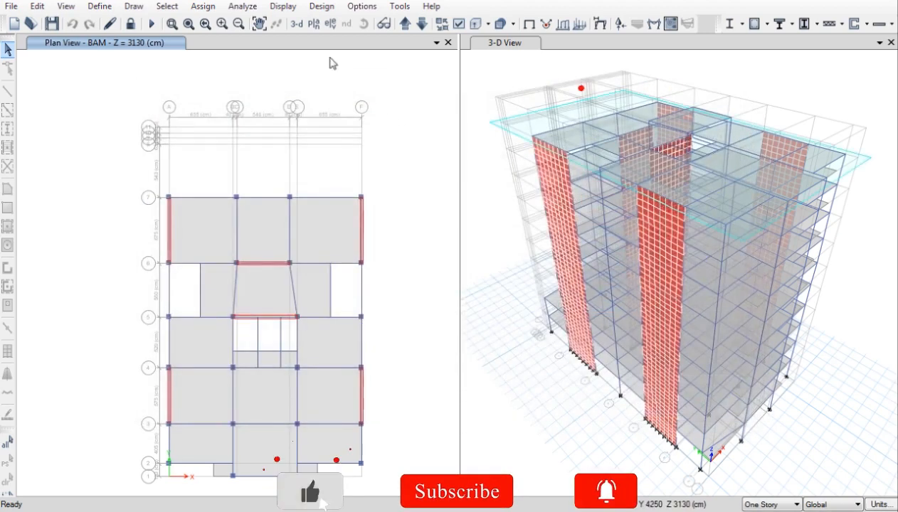
pyautogui.click(282, 6)
pyautogui.click(313, 455)
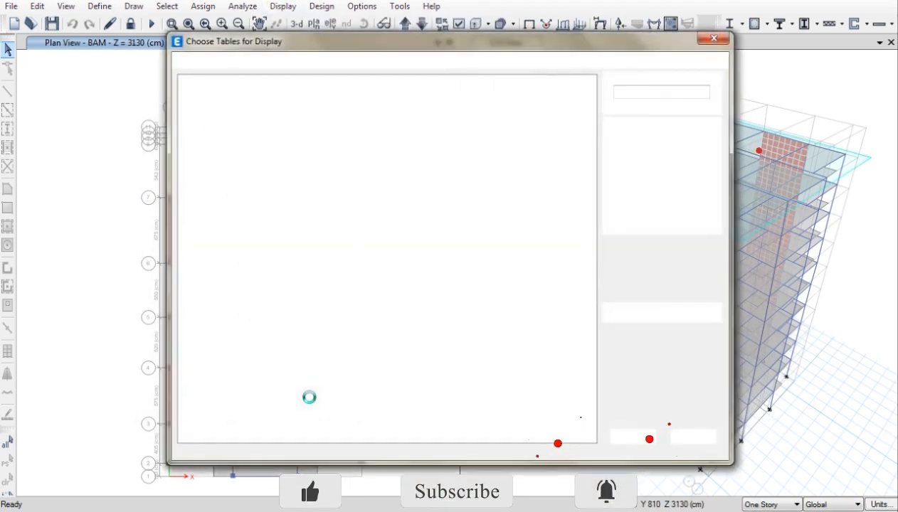
pyautogui.click(196, 236)
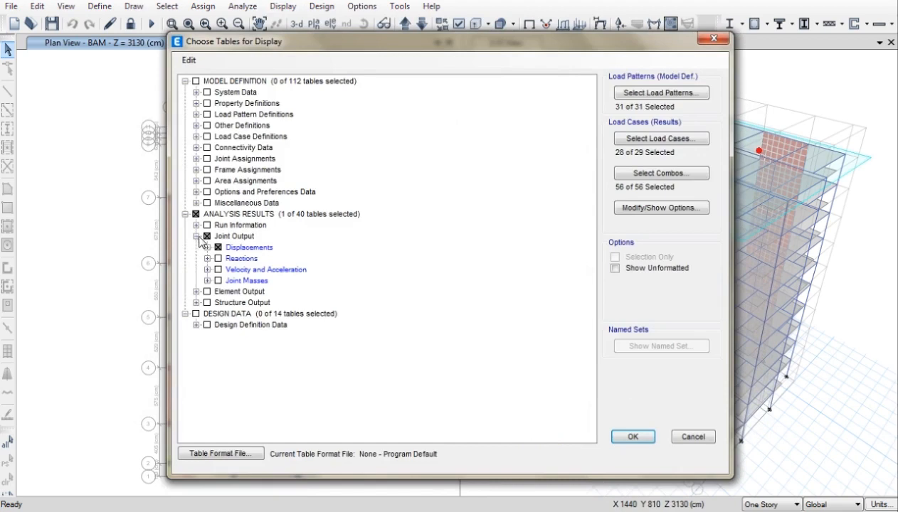
pyautogui.click(207, 247)
pyautogui.click(228, 291)
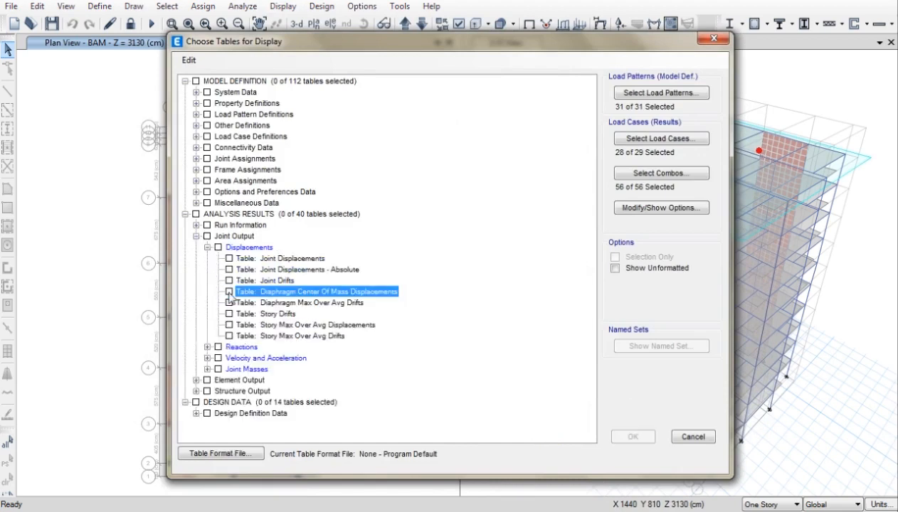
pyautogui.click(278, 303)
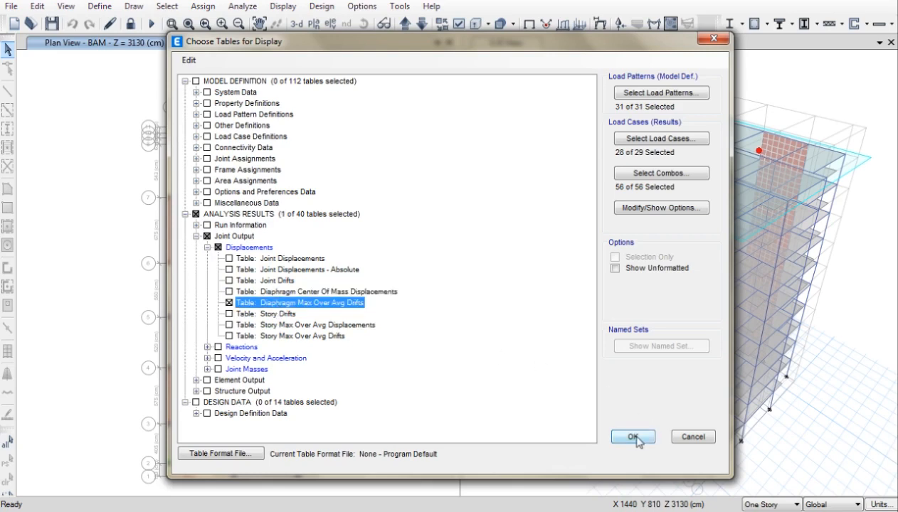
pyautogui.click(634, 437)
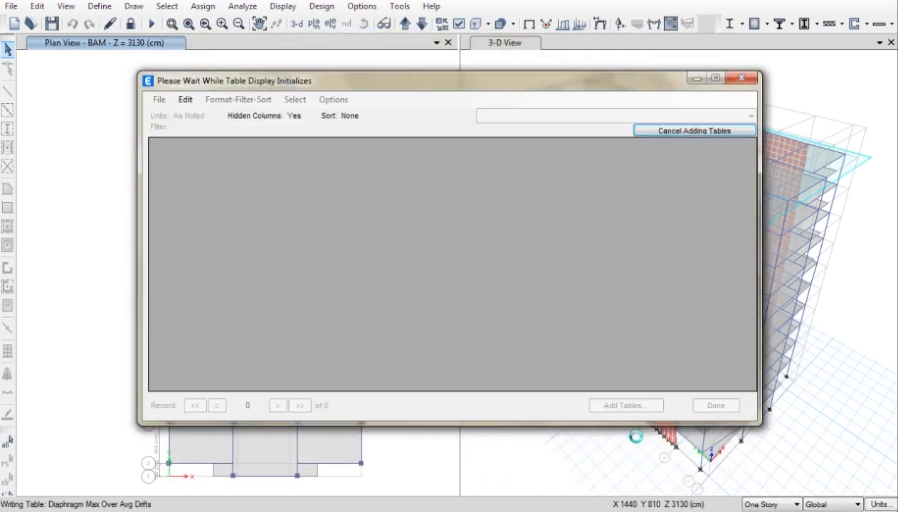
# Step: Filter the diaphragm drifts table to stories BAM, GF and Story2 through Story9, and to output case EY
pyautogui.click(207, 149)
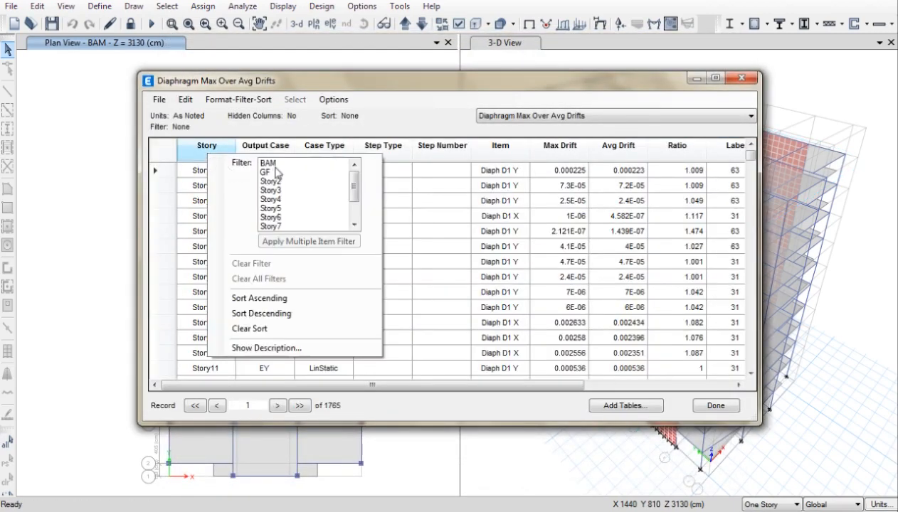
pyautogui.moveTo(275, 165); pyautogui.dragTo(276, 222)
pyautogui.click(308, 242)
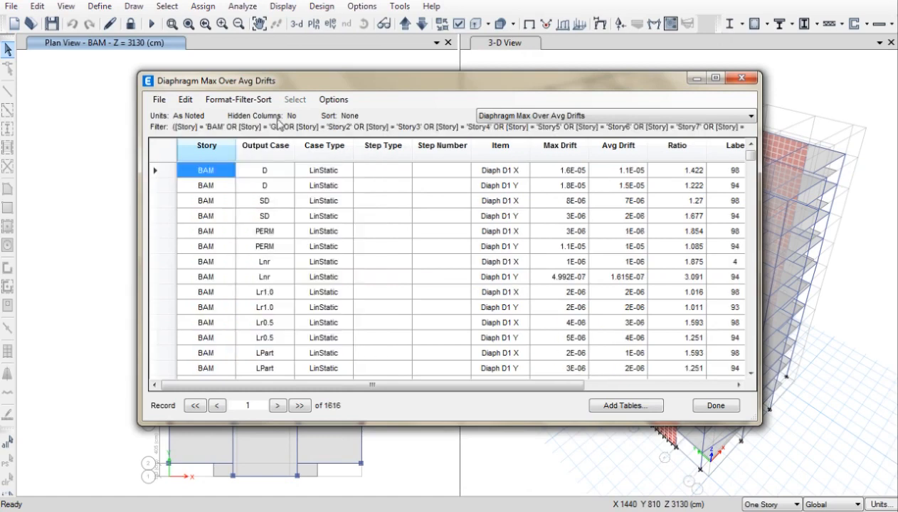
pyautogui.click(274, 152)
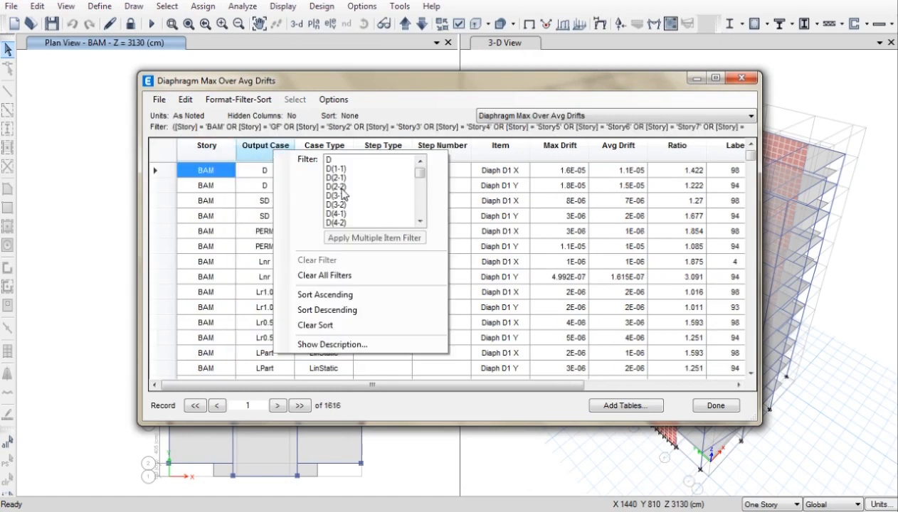
pyautogui.click(342, 185)
pyautogui.scroll(-2, 342, 192)
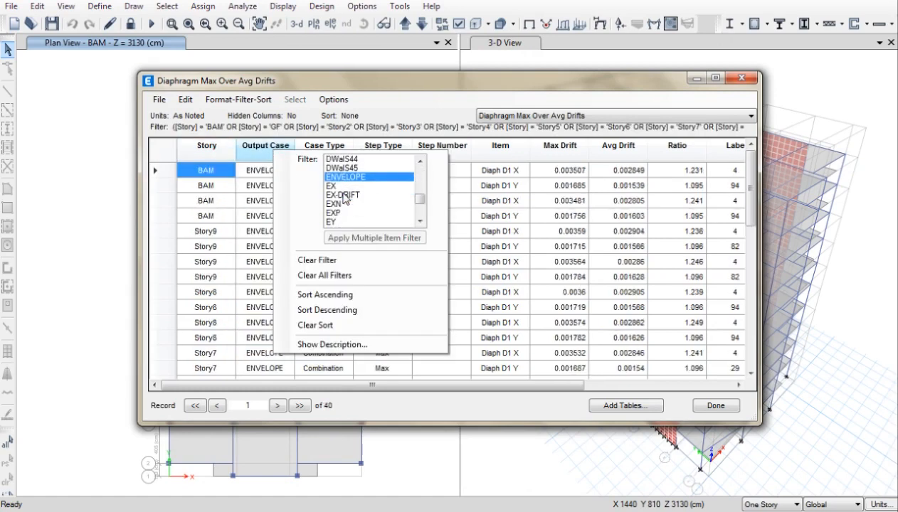
pyautogui.click(342, 214)
pyautogui.click(344, 112)
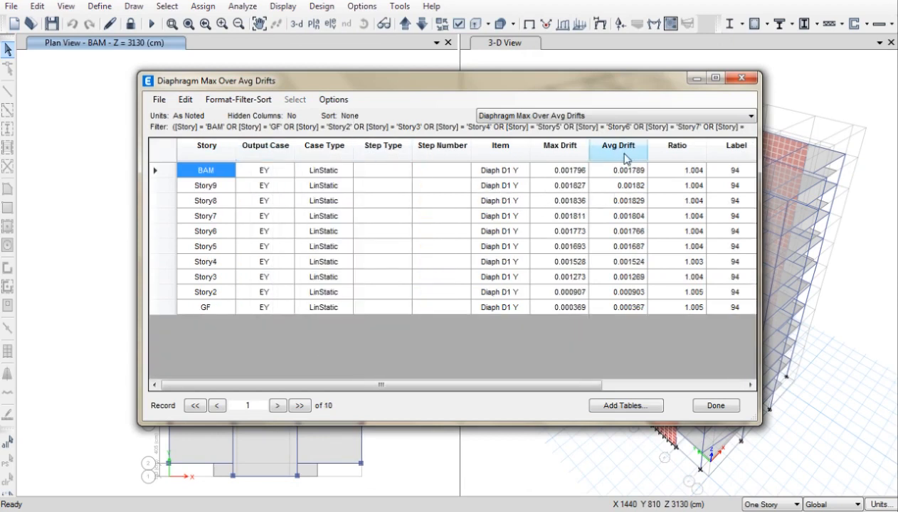
# Step: Copy the Avg Drift values of all filtered stories into the Excel sheet's Avg Drift column from C5, and return to ETABS
pyautogui.moveTo(621, 171); pyautogui.dragTo(628, 308)
pyautogui.hotkey('ctrl', 'c')
pyautogui.hotkey('alt', 'Tab')
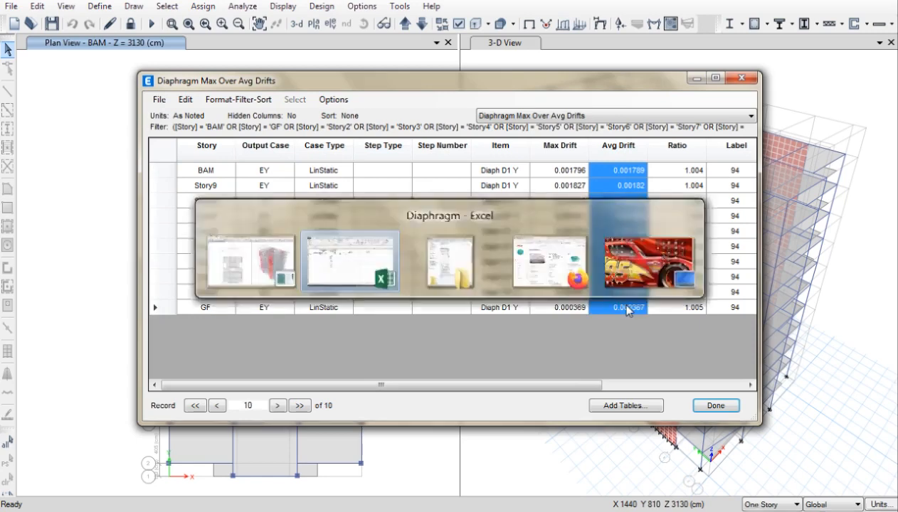
pyautogui.click(144, 192)
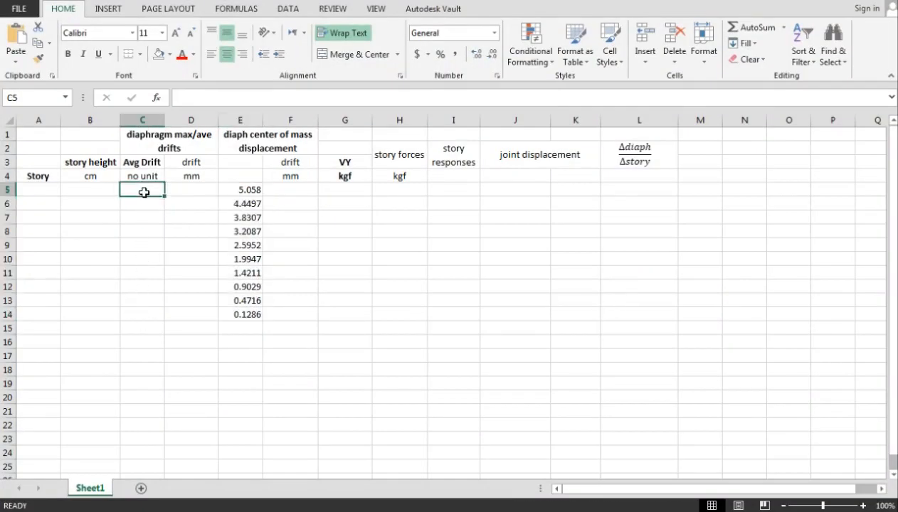
pyautogui.hotkey('ctrl', 'v')
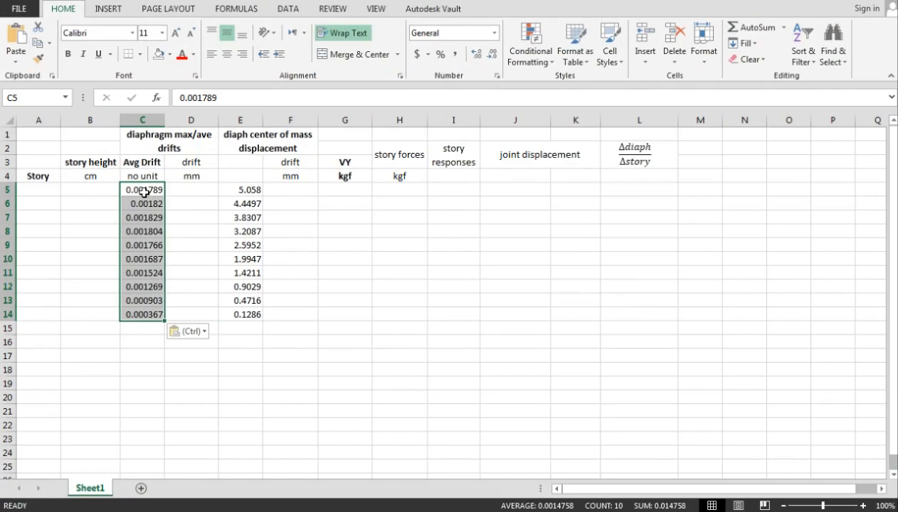
pyautogui.hotkey('alt', 'Tab')
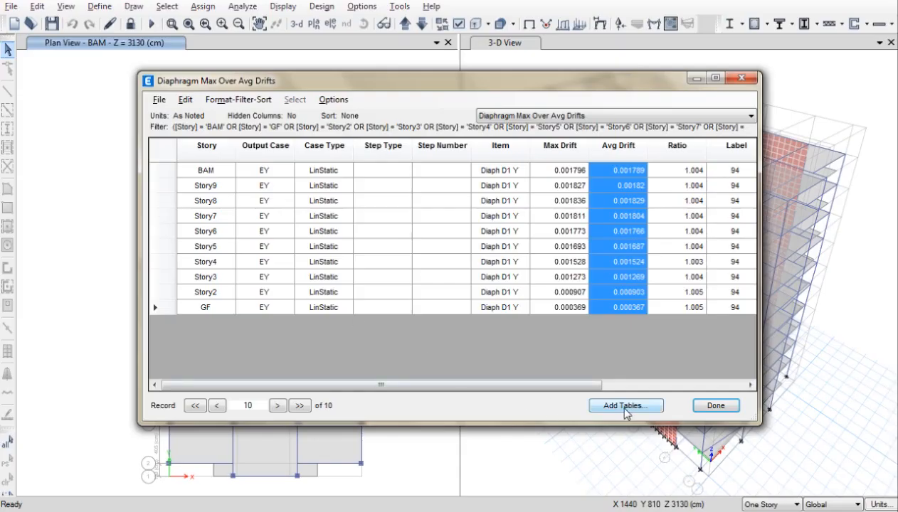
# Step: Close the diaphragm drifts table and open the model's story data for viewing
pyautogui.click(709, 405)
pyautogui.rightClick(331, 85)
pyautogui.click(342, 92)
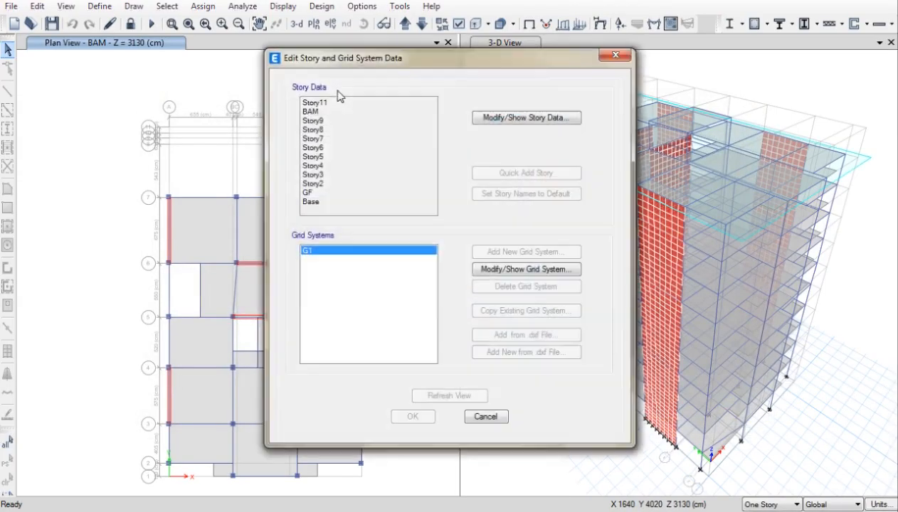
pyautogui.click(515, 117)
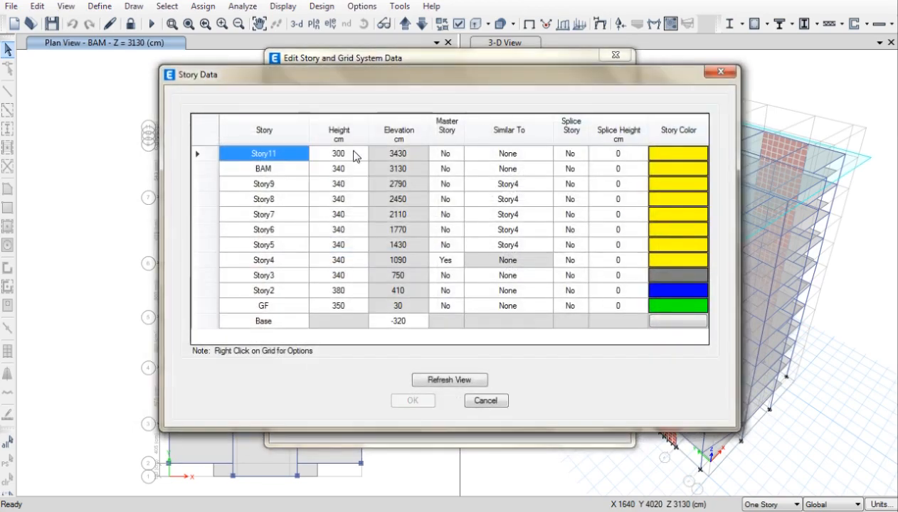
# Step: Copy the names and heights of stories BAM through GF into the Excel sheet's Story and story height columns, starting at A5
pyautogui.moveTo(335, 168)
pyautogui.mouseDown()
pyautogui.moveTo(339, 306)
pyautogui.moveTo(300, 311)
pyautogui.mouseUp()
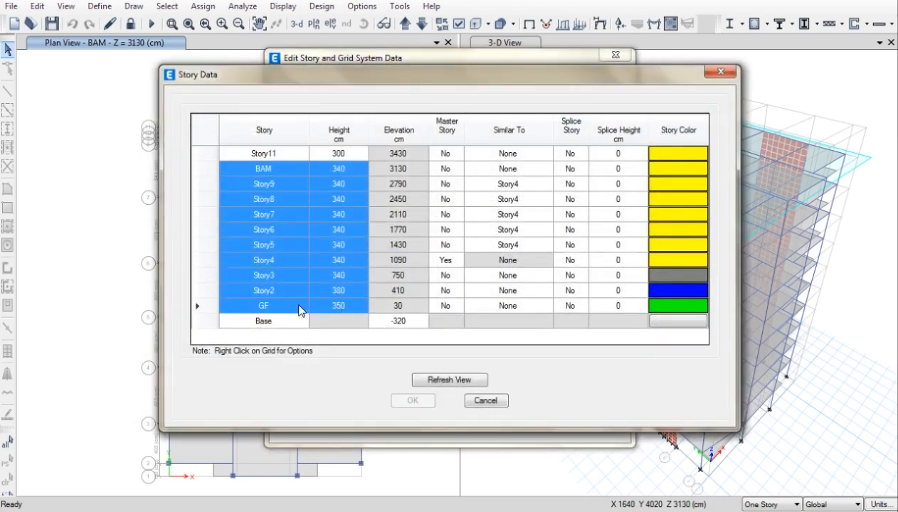
pyautogui.hotkey('ctrl', 'c')
pyautogui.hotkey('alt', 'Tab')
pyautogui.click(43, 190)
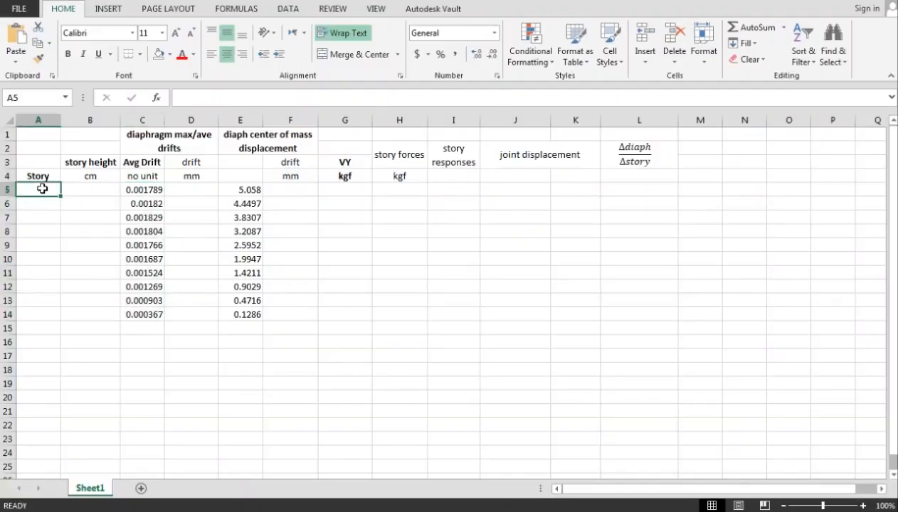
pyautogui.hotkey('ctrl', 'v')
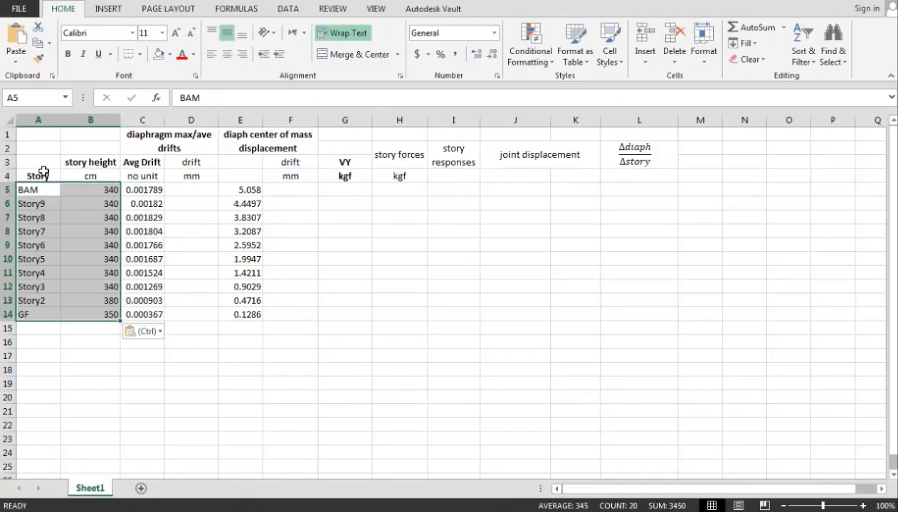
# Step: Center the contents of all cells in the sheet
pyautogui.click(45, 134)
pyautogui.hotkey('ctrl', 'a')
pyautogui.click(227, 54)
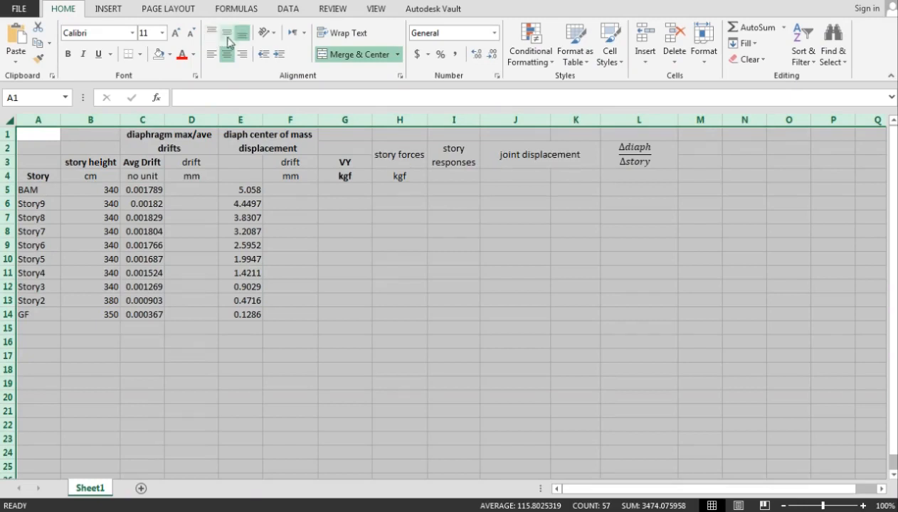
pyautogui.click(190, 231)
pyautogui.click(308, 272)
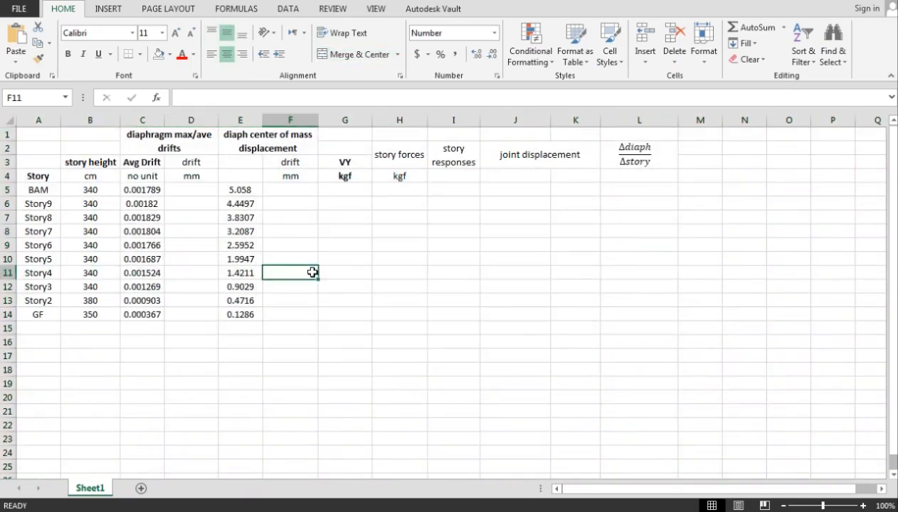
# Step: Calculate the diaphragm drift in mm with the formula =C5*B5*10 in D5 and fill it down to D14
pyautogui.click(197, 190)
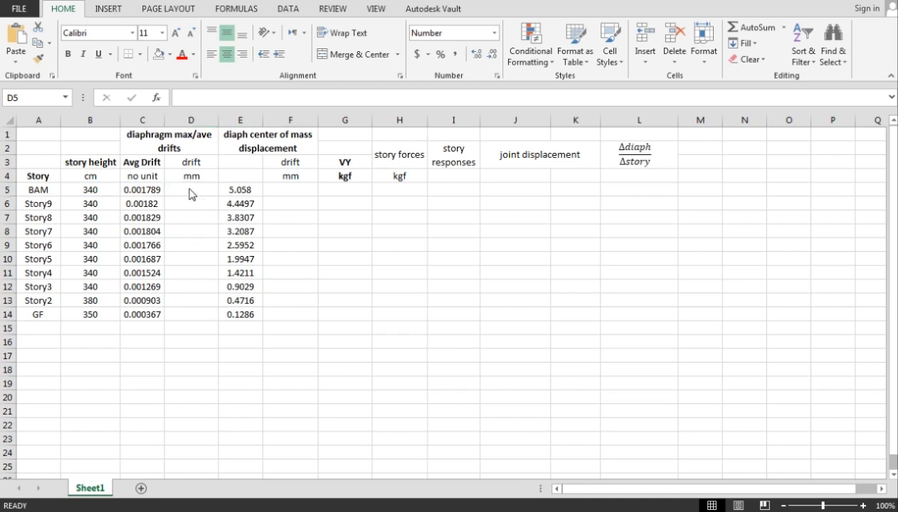
pyautogui.write('=')
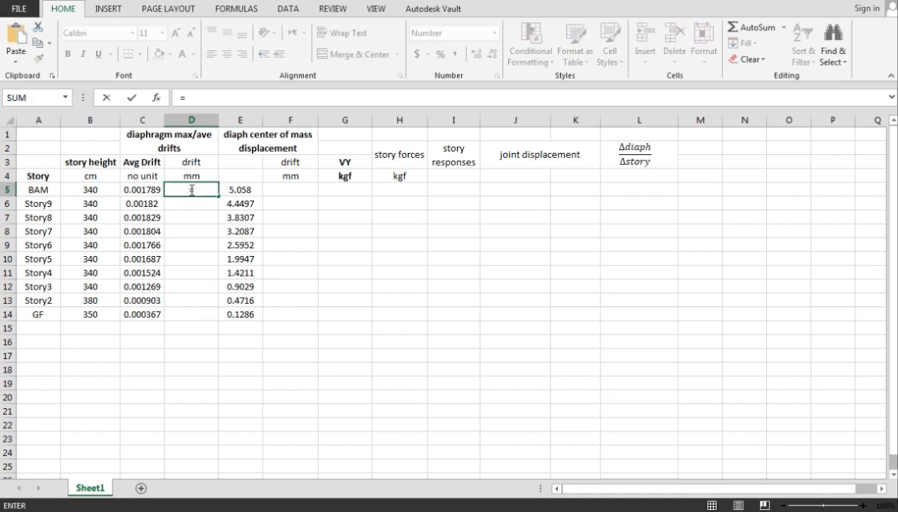
pyautogui.click(149, 190)
pyautogui.write('*')
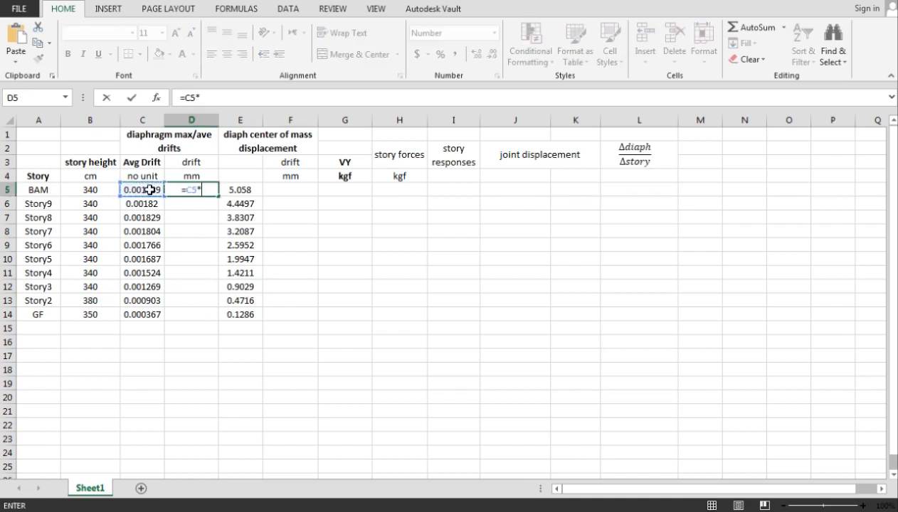
pyautogui.click(111, 190)
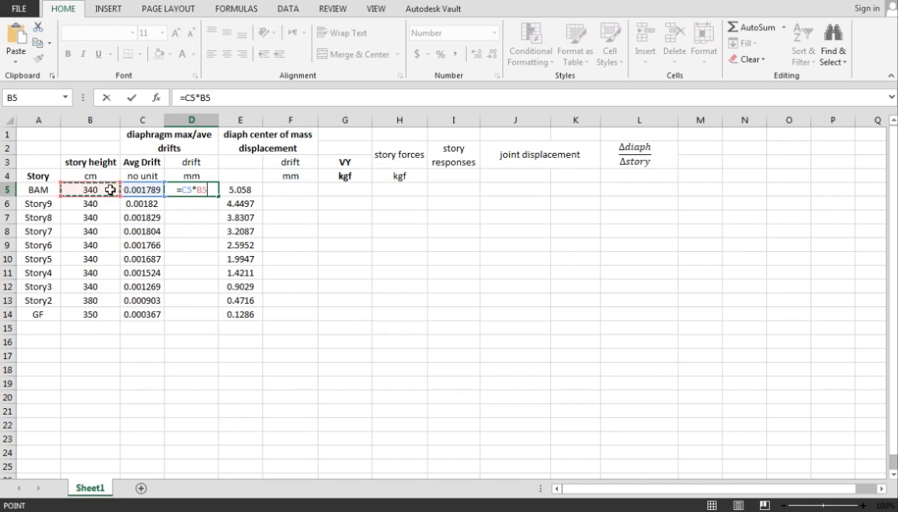
pyautogui.write('*10')
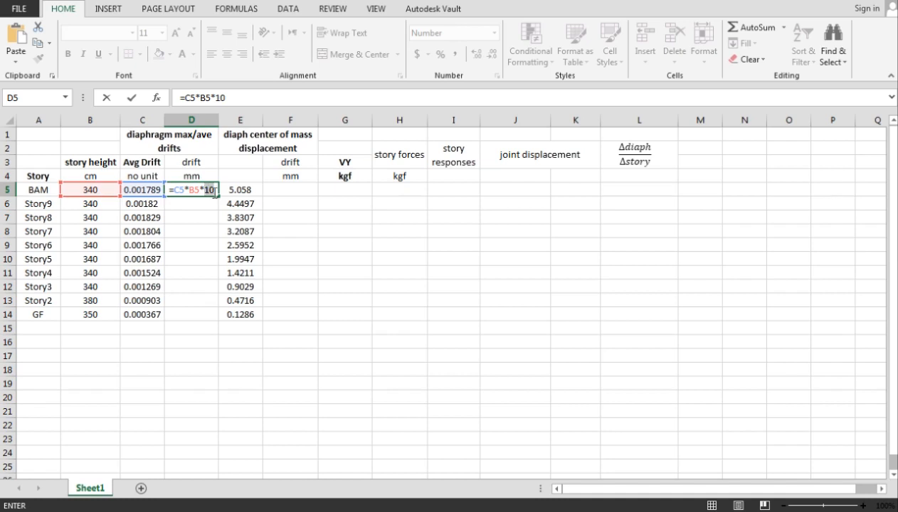
pyautogui.press('F2')
pyautogui.press('Return')
pyautogui.click(182, 191)
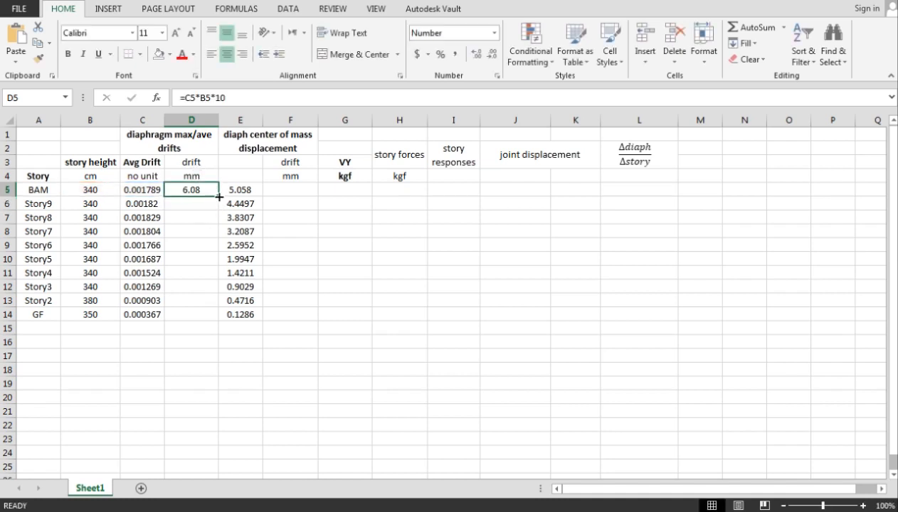
pyautogui.moveTo(219, 197); pyautogui.dragTo(205, 317)
pyautogui.click(204, 245)
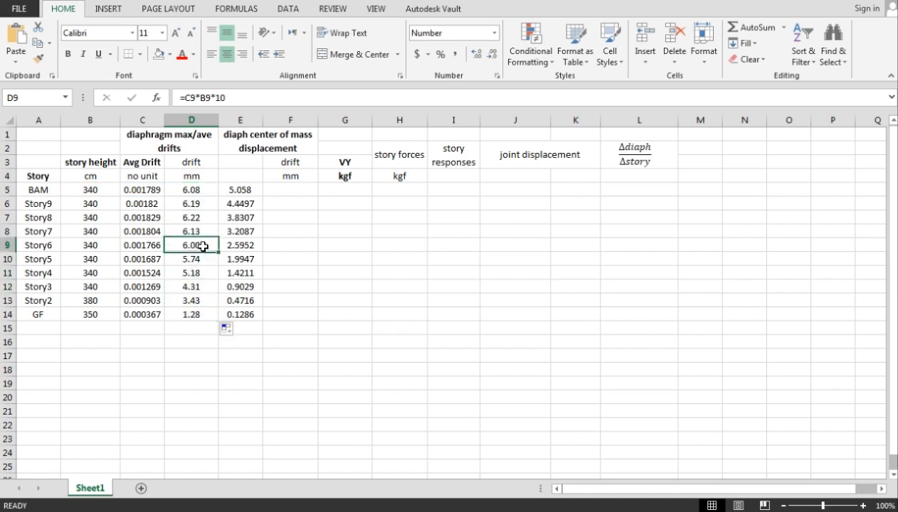
# Step: Calculate the center of mass drift with the formula =E5-E6 in F5 and fill it down to F14
pyautogui.click(291, 192)
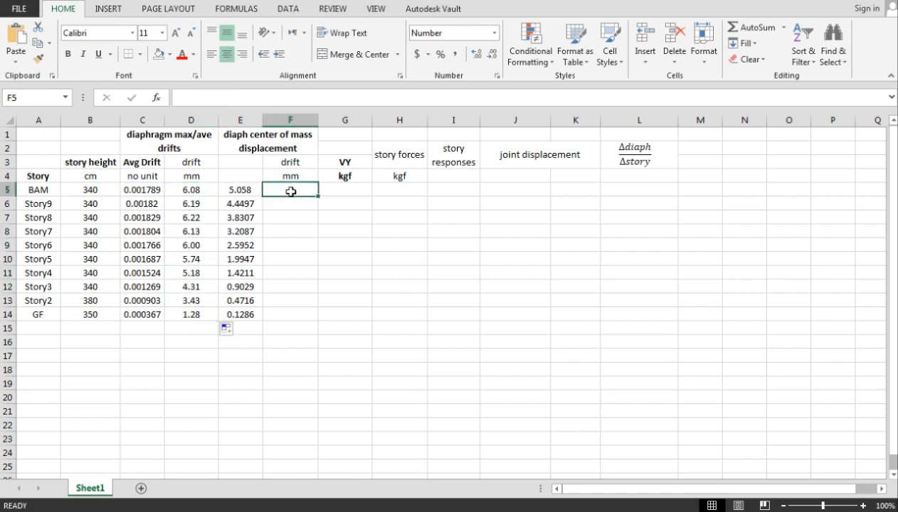
pyautogui.write('=')
pyautogui.press('Escape')
pyautogui.write('=')
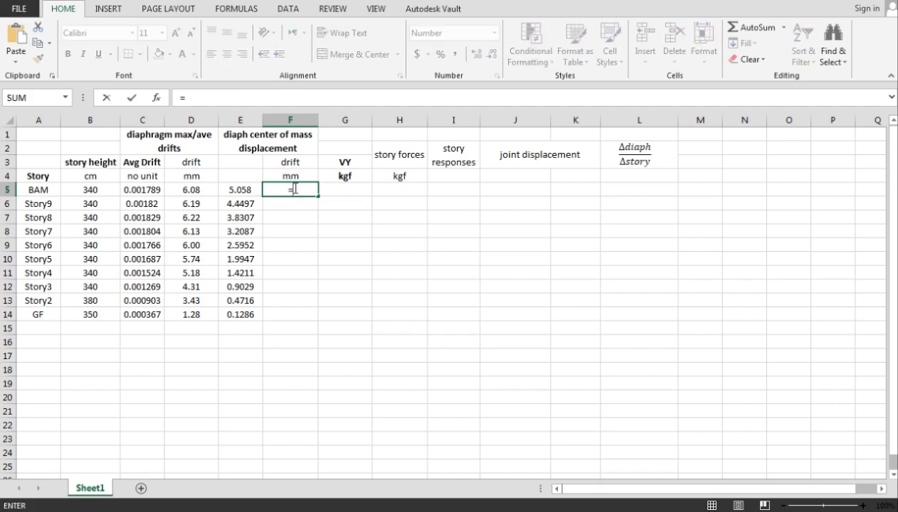
pyautogui.click(246, 190)
pyautogui.write('-')
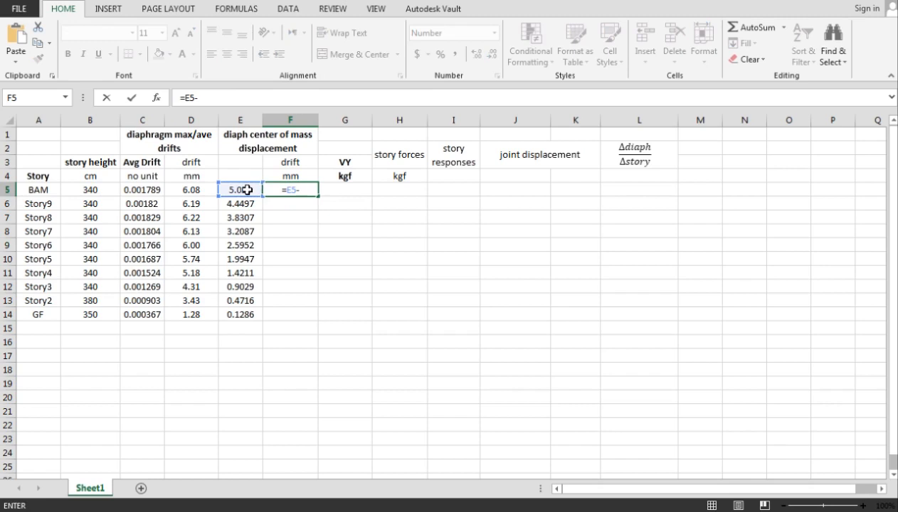
pyautogui.click(244, 202)
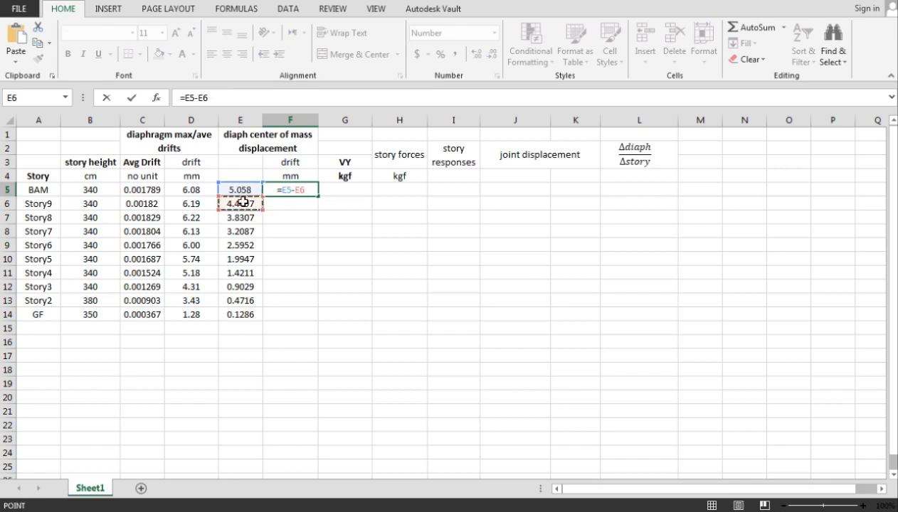
pyautogui.press('Return')
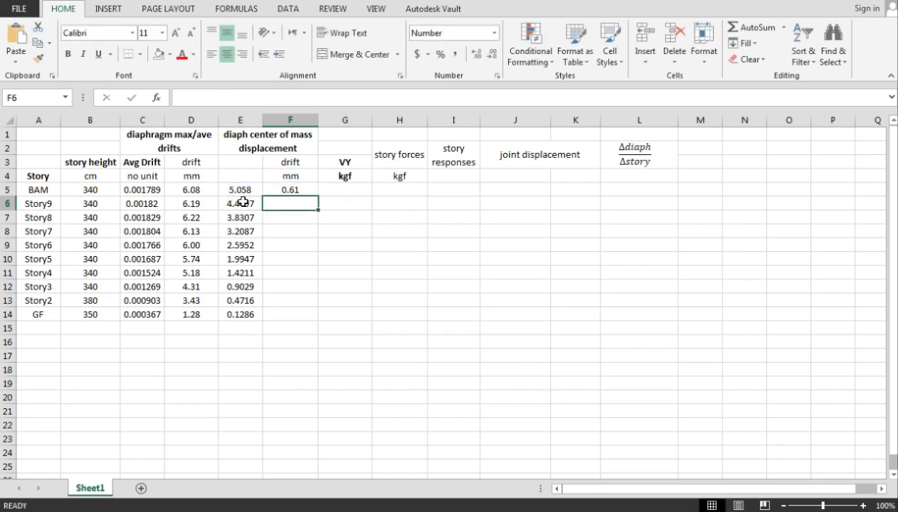
pyautogui.click(295, 191)
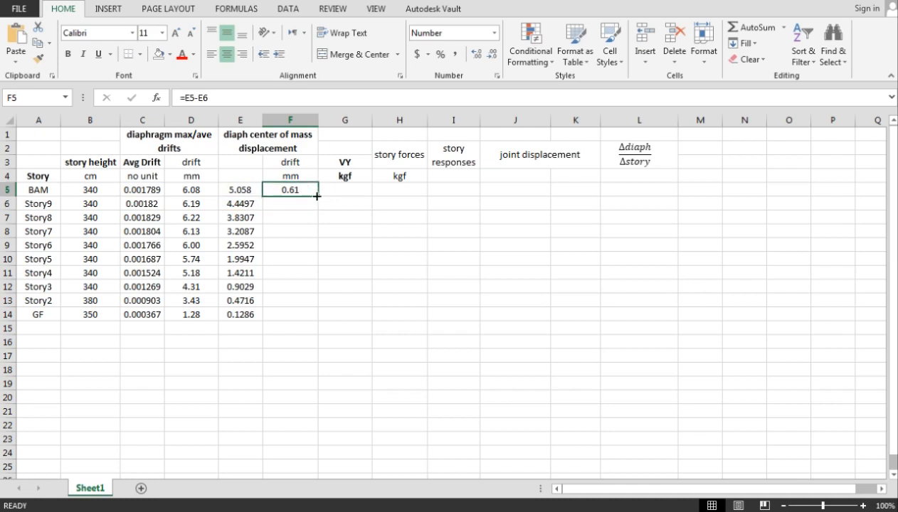
pyautogui.moveTo(318, 197); pyautogui.dragTo(311, 318)
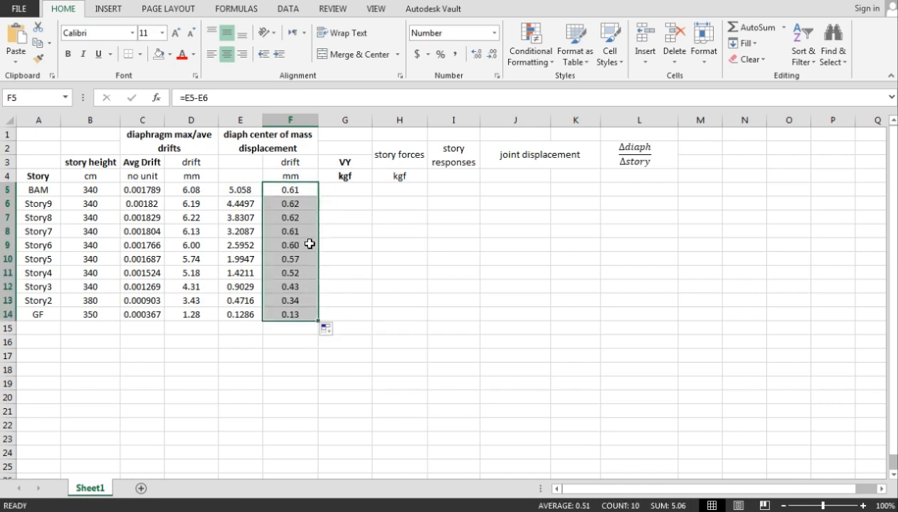
# Step: Convert the center of mass drift to mm by changing F5 to =(E5-E6)*10, and refill the formula down to F14
pyautogui.click(304, 191)
pyautogui.doubleClick(305, 190)
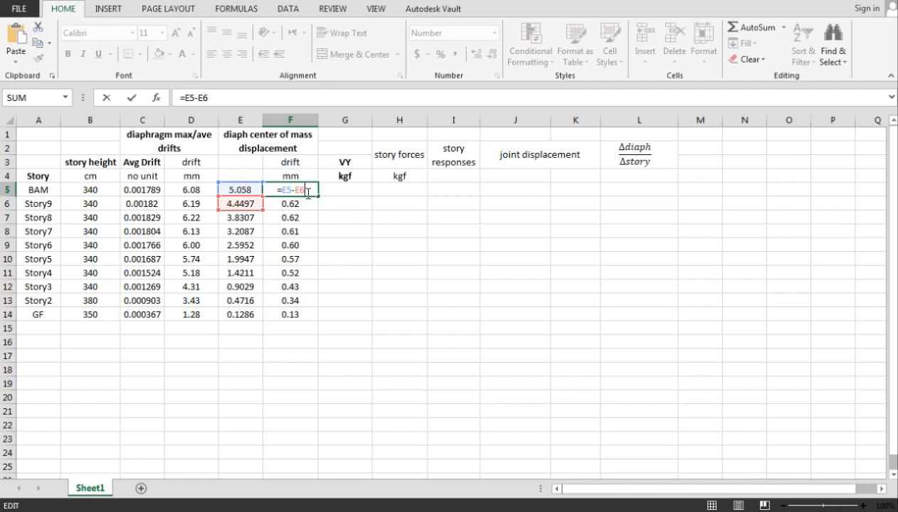
pyautogui.write(')')
pyautogui.click(278, 190)
pyautogui.write('(')
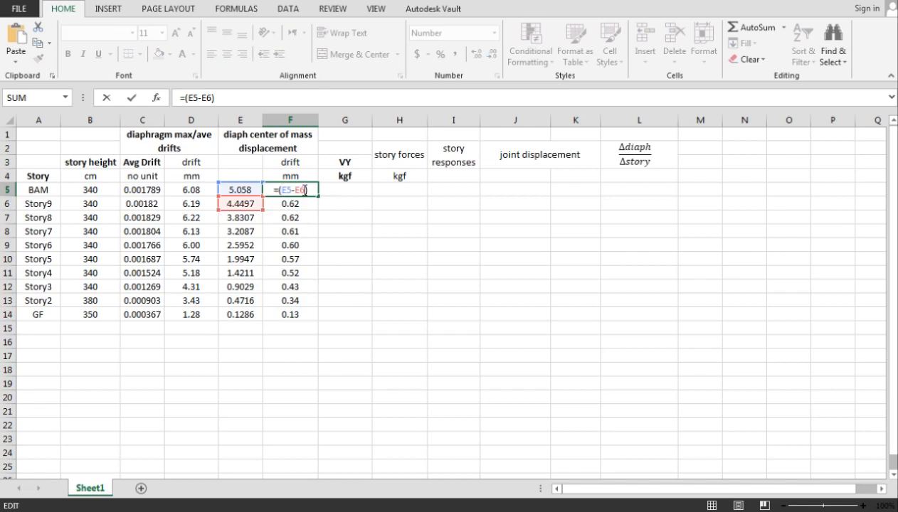
pyautogui.write('*10')
pyautogui.press('Return')
pyautogui.click(310, 189)
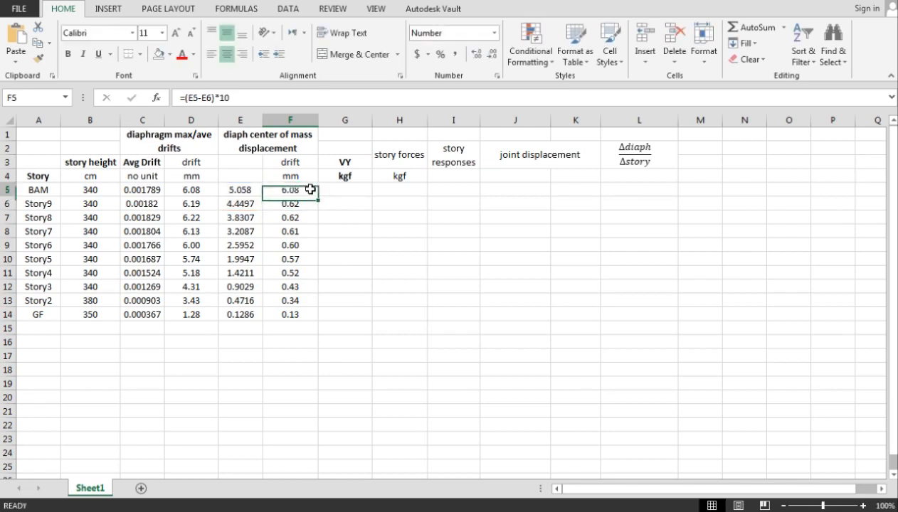
pyautogui.doubleClick(318, 200)
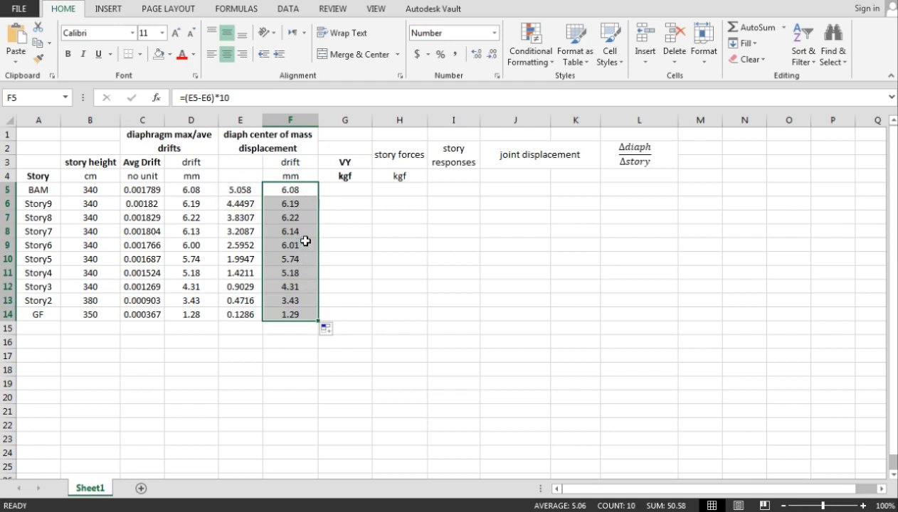
# Step: Enter cm as the unit of the center of mass displacement column in E4 and save the workbook
pyautogui.click(249, 179)
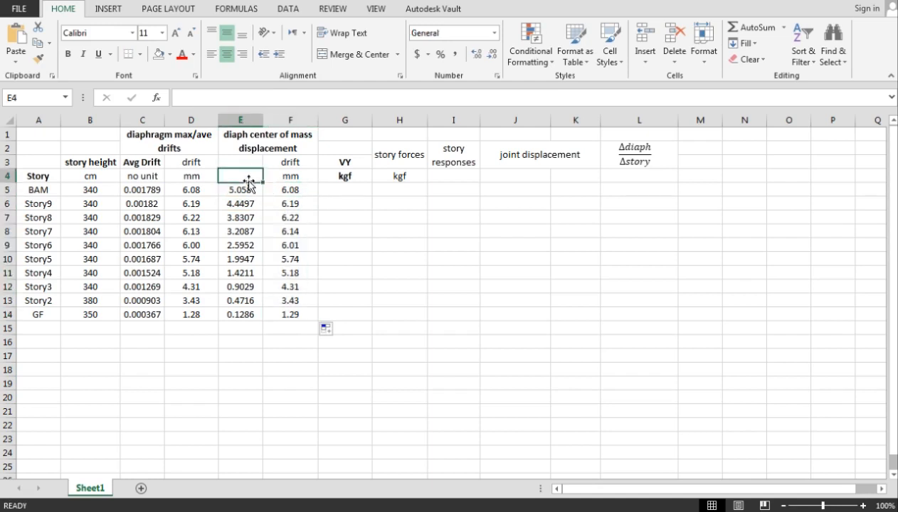
pyautogui.write('cm')
pyautogui.press('Return')
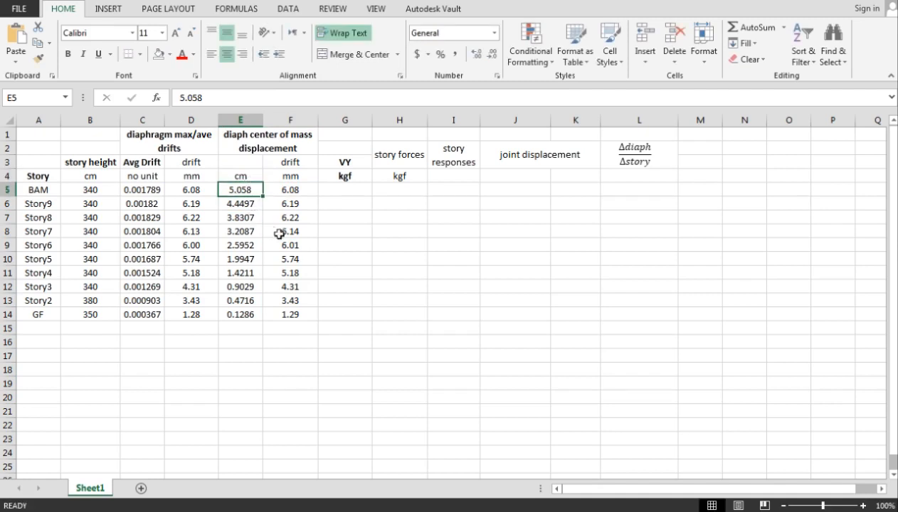
pyautogui.press('Right')
pyautogui.press('Right')
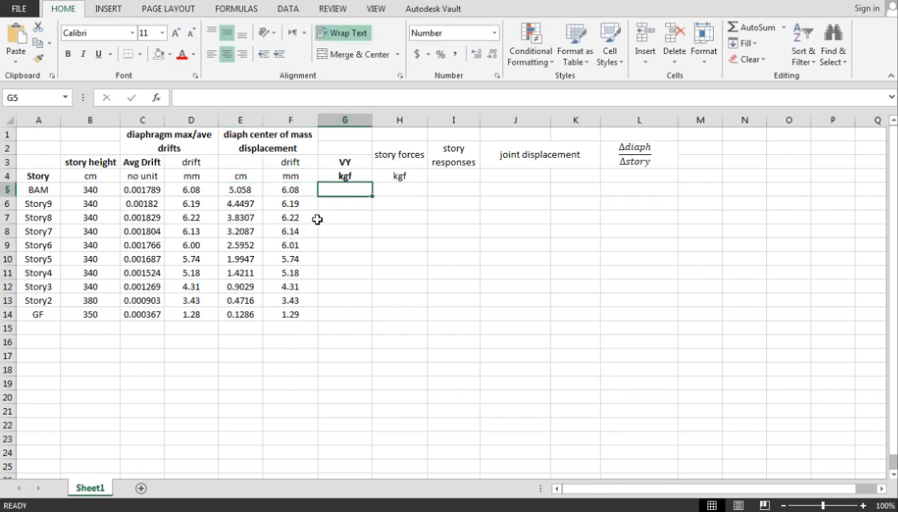
pyautogui.hotkey('ctrl', 's')
# Step: Return to ETABS, leave the story data and grid system dialogs without changes, and open the selection of tables for display
pyautogui.press('alt')
pyautogui.press('alt')
pyautogui.hotkey('alt', 'Tab')
pyautogui.click(486, 401)
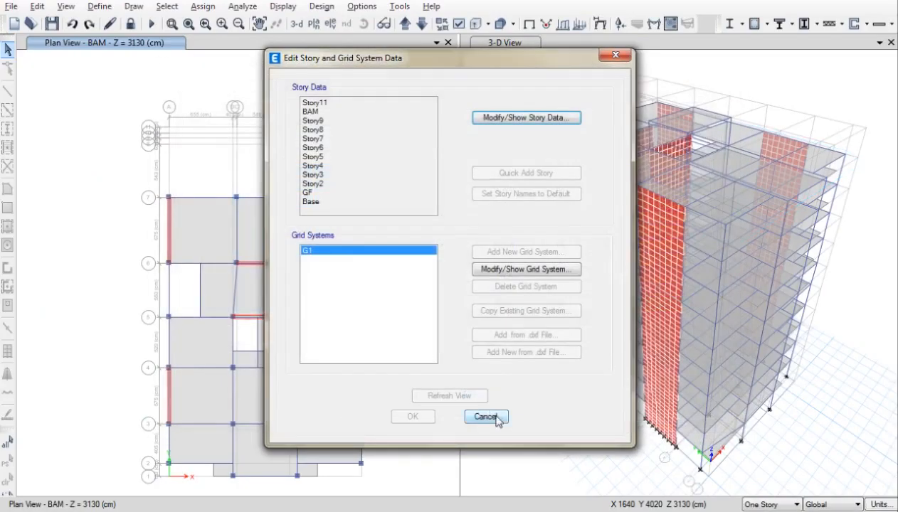
pyautogui.click(481, 414)
pyautogui.click(283, 7)
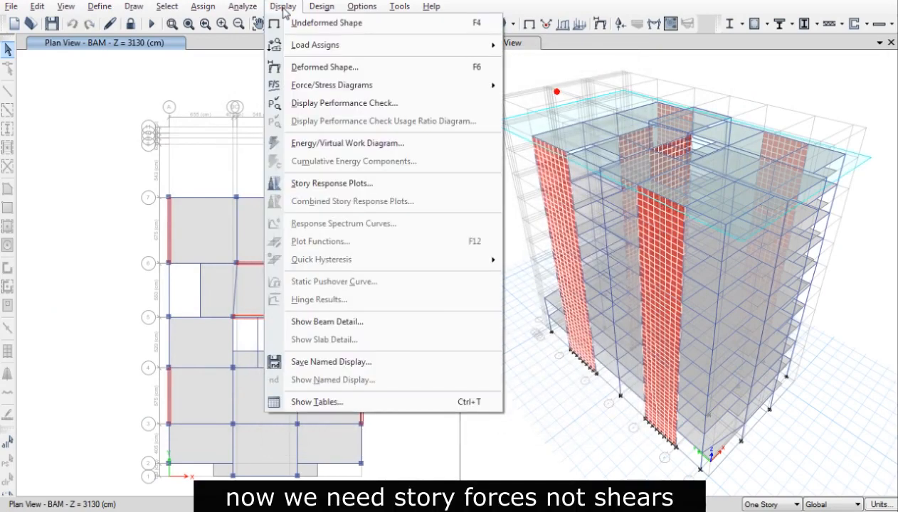
pyautogui.click(318, 401)
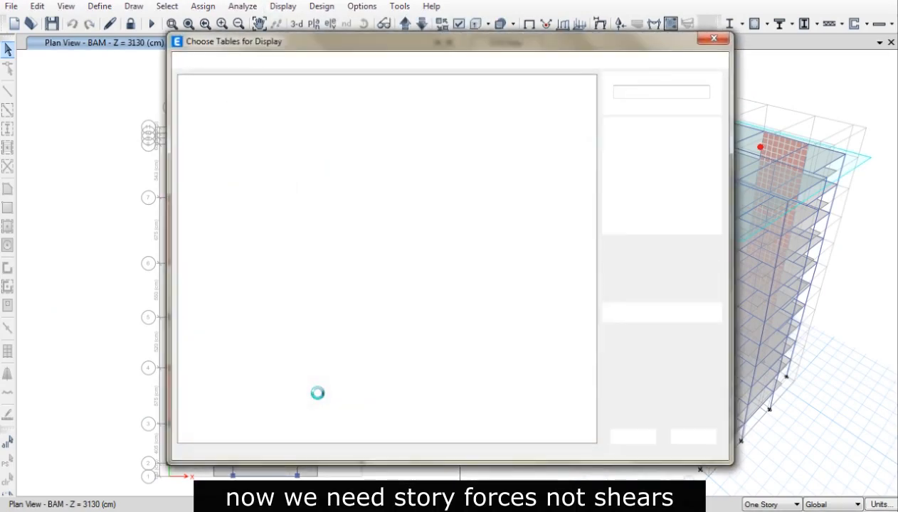
# Step: Clear the joint displacement table from the joint output selection, leaving all joint output tables unselected
pyautogui.doubleClick(207, 239)
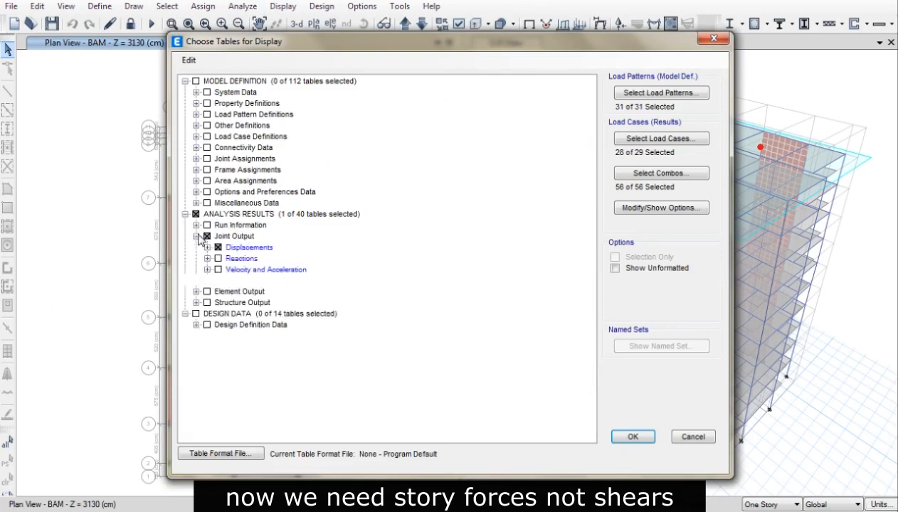
pyautogui.click(207, 237)
pyautogui.doubleClick(206, 237)
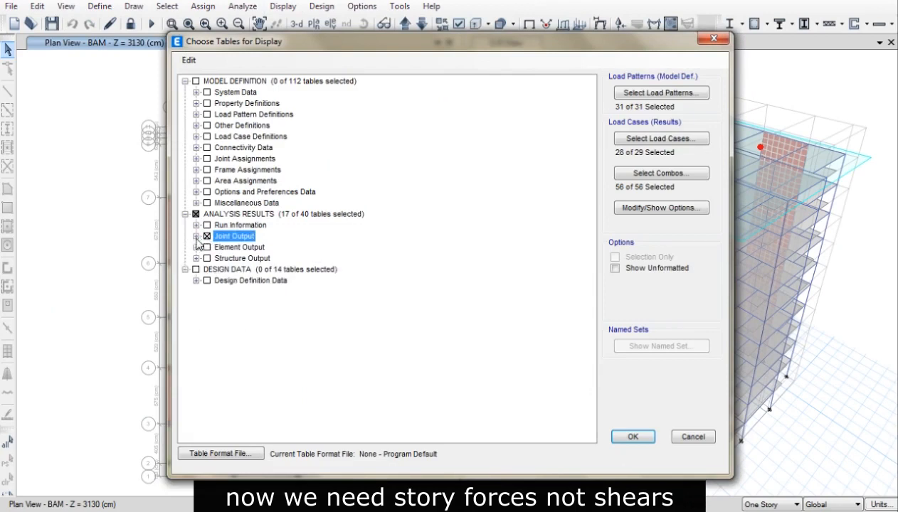
pyautogui.click(196, 236)
pyautogui.click(207, 236)
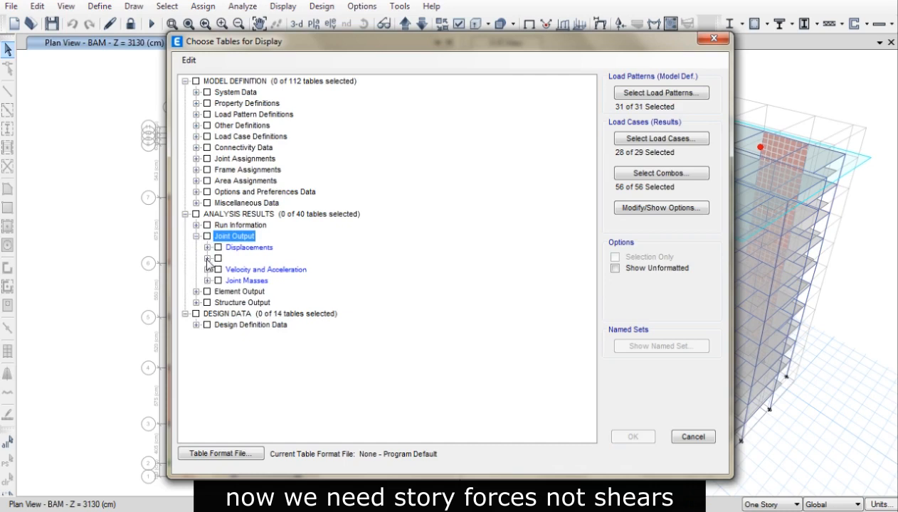
pyautogui.click(207, 259)
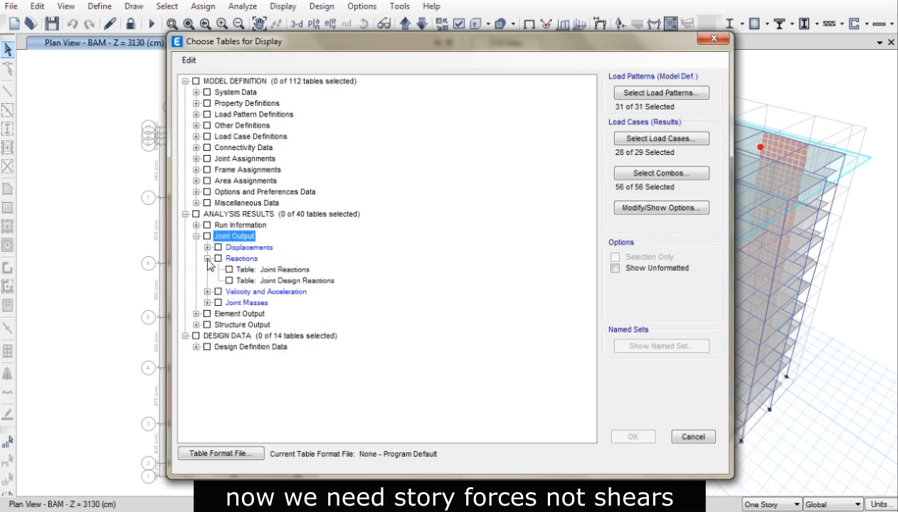
pyautogui.click(207, 259)
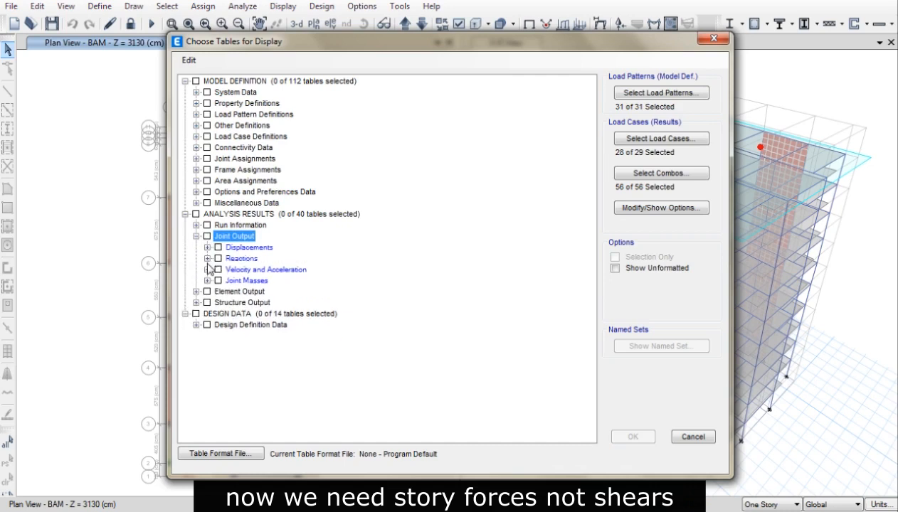
# Step: Display the Story Forces table from the other output items of the structure output
pyautogui.click(196, 303)
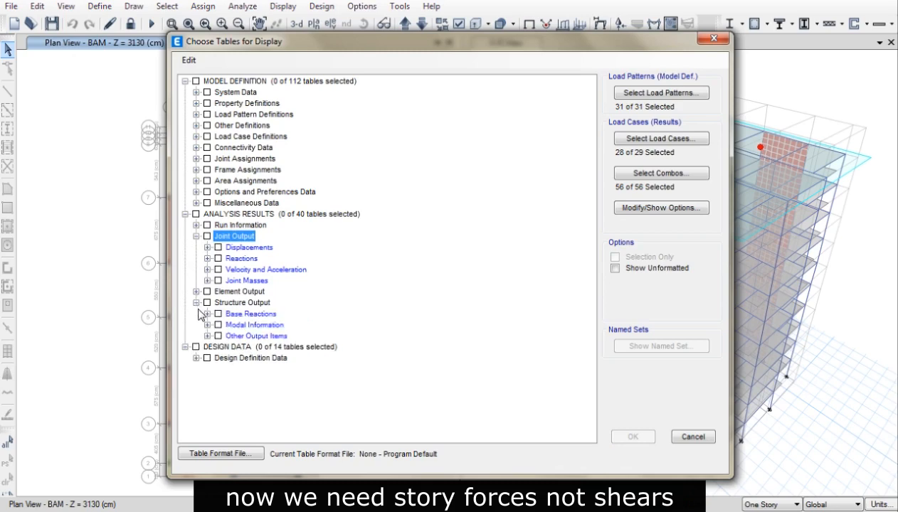
pyautogui.click(207, 335)
pyautogui.click(252, 358)
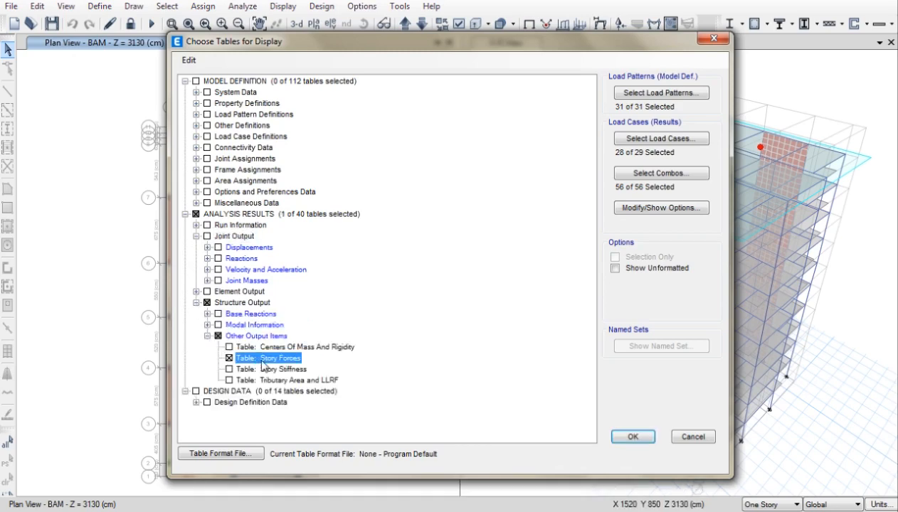
pyautogui.click(626, 436)
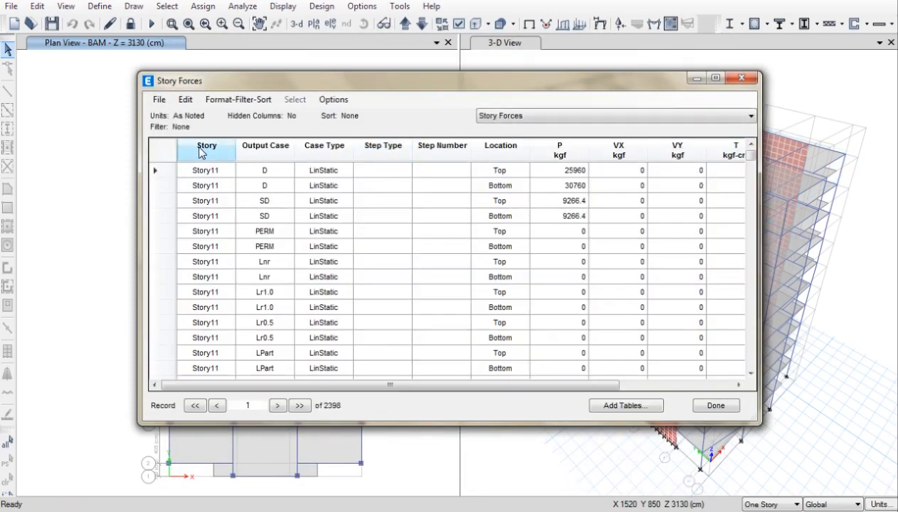
# Step: Filter the Story column to BAM, GF and Story2 through Story9, excluding Story11
pyautogui.click(202, 153)
pyautogui.moveTo(258, 158); pyautogui.dragTo(283, 211)
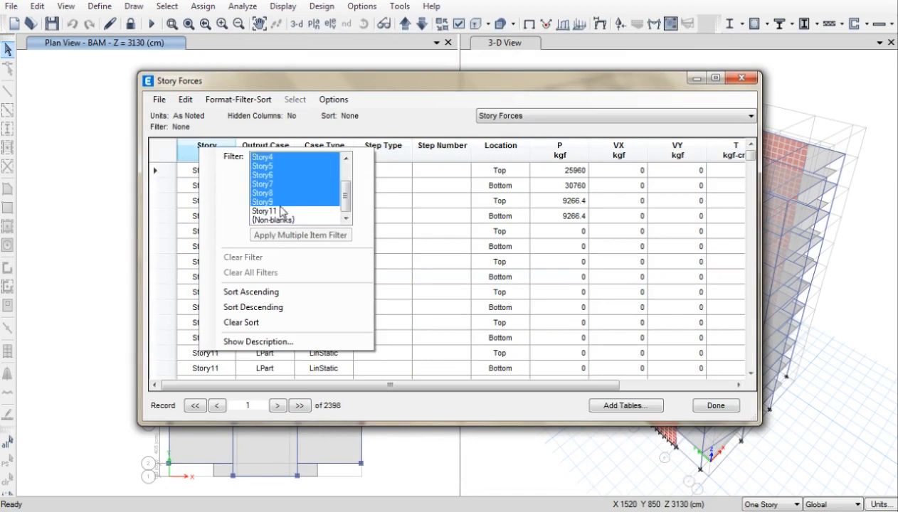
pyautogui.click(279, 234)
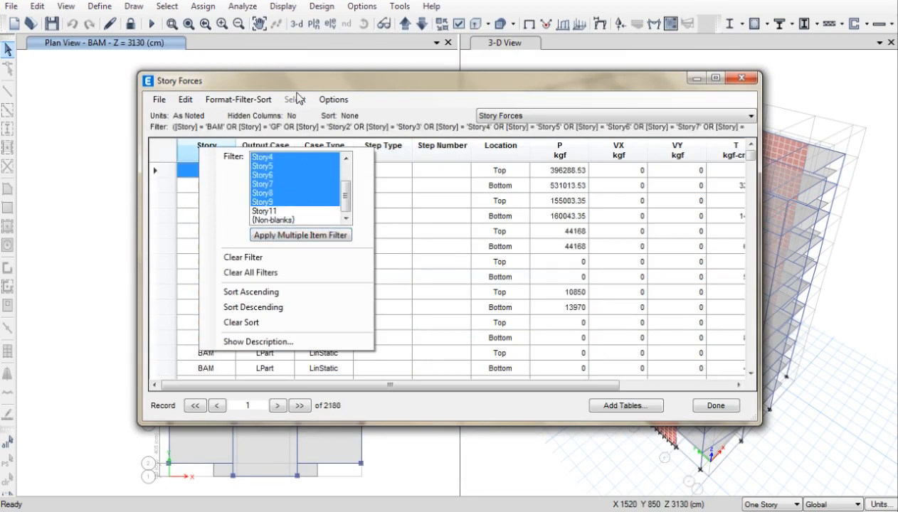
# Step: Filter the Output Case column of the story forces to EY
pyautogui.click(268, 151)
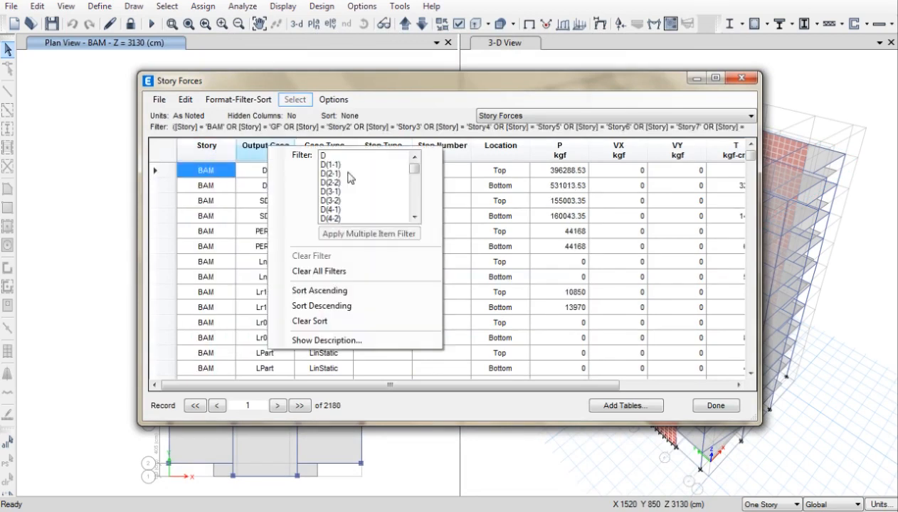
pyautogui.click(348, 173)
pyautogui.press('e')
pyautogui.scroll(-2, 348, 175)
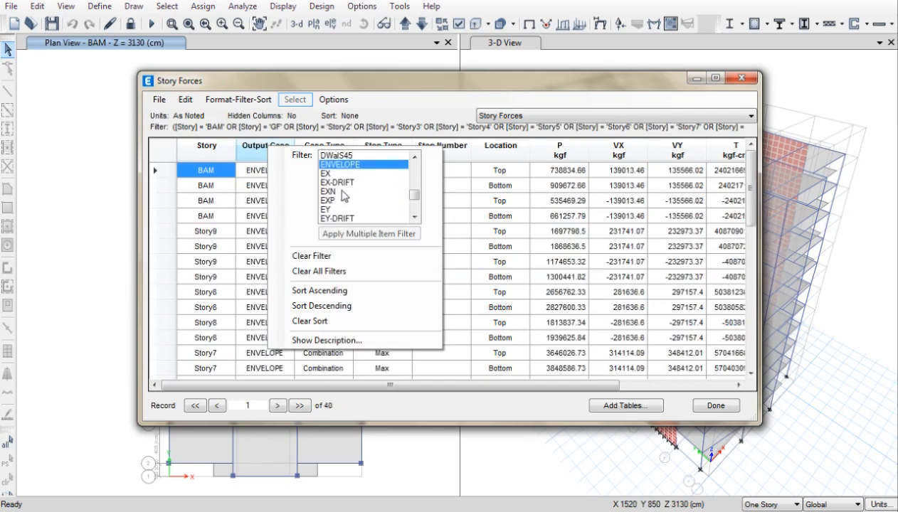
pyautogui.click(328, 209)
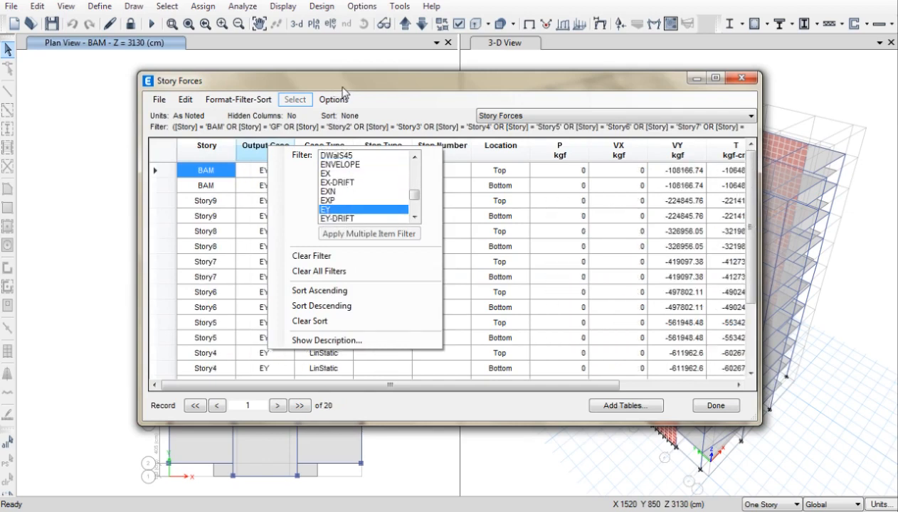
pyautogui.click(336, 98)
# Step: Narrow the Step Type and Step Number columns and compare the VY values at the top and bottom of the stories
pyautogui.click(502, 148)
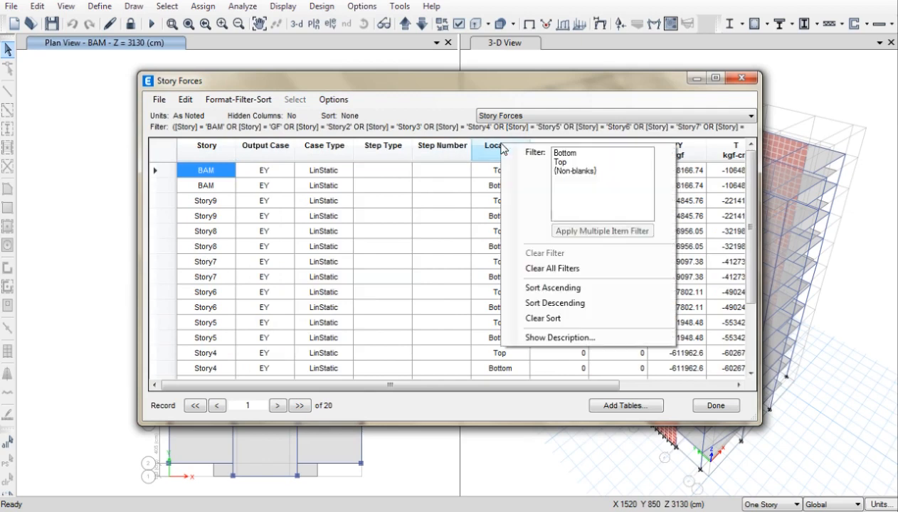
pyautogui.click(474, 108)
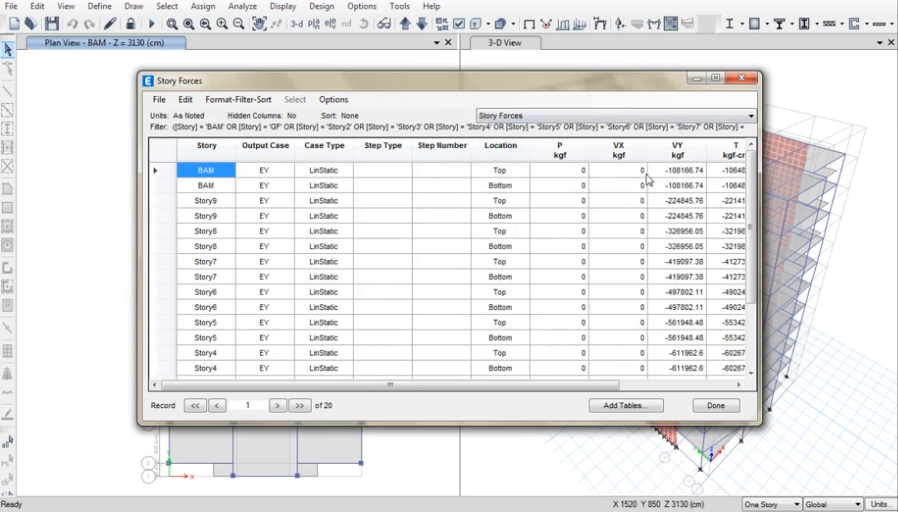
pyautogui.moveTo(470, 148); pyautogui.dragTo(372, 152)
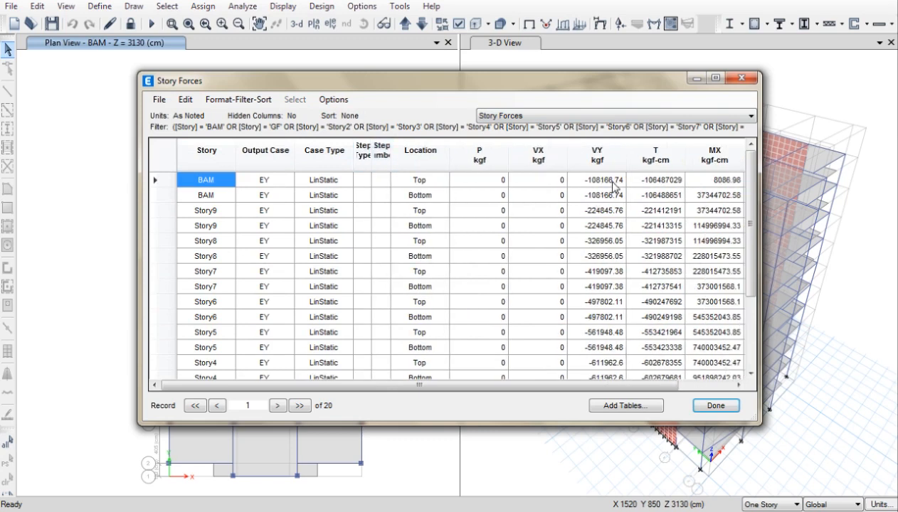
pyautogui.moveTo(612, 183); pyautogui.dragTo(597, 286)
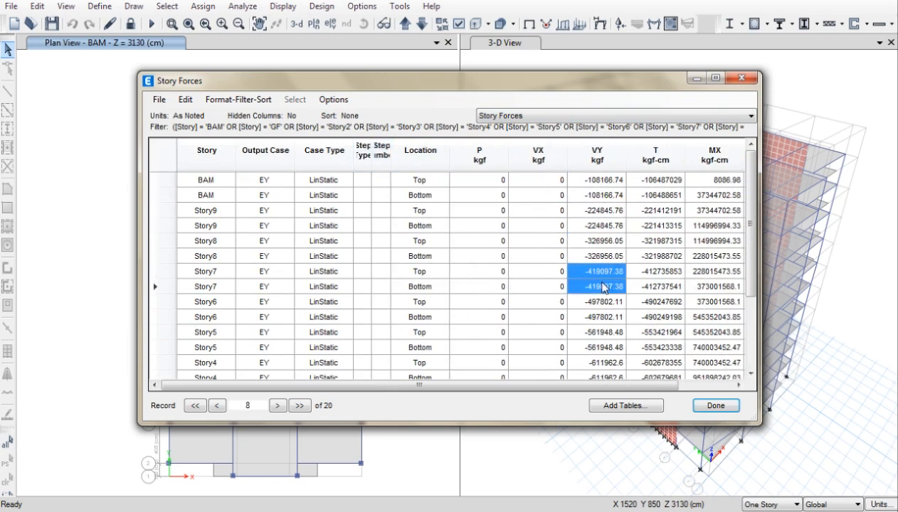
pyautogui.click(431, 181)
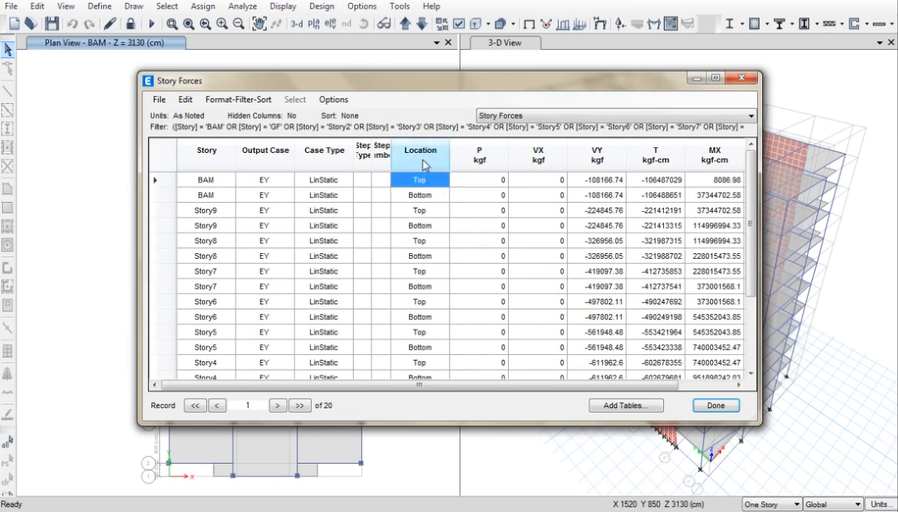
# Step: Filter the Location column of the story forces to Top
pyautogui.rightClick(424, 161)
pyautogui.click(485, 179)
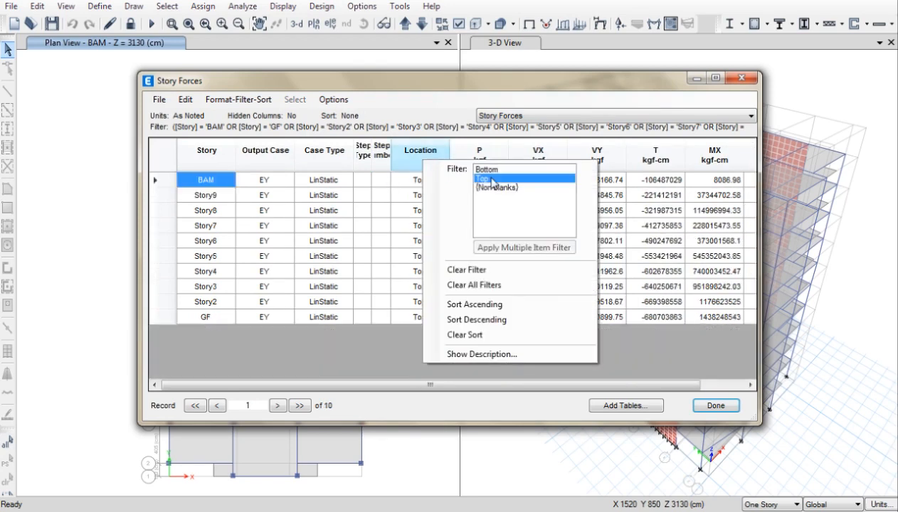
pyautogui.click(433, 128)
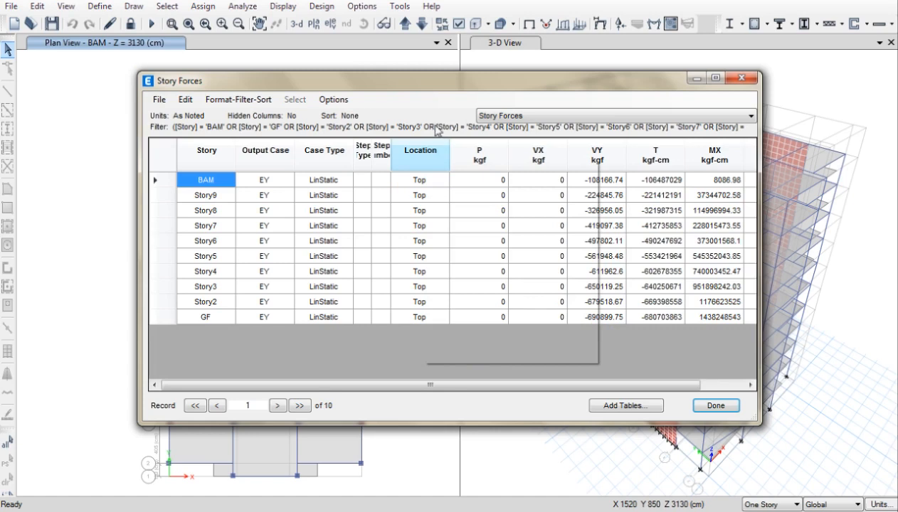
# Step: Copy the VY values of all stories from BAM to GF, switch to Excel and paste them into the VY column from G5
pyautogui.click(597, 160)
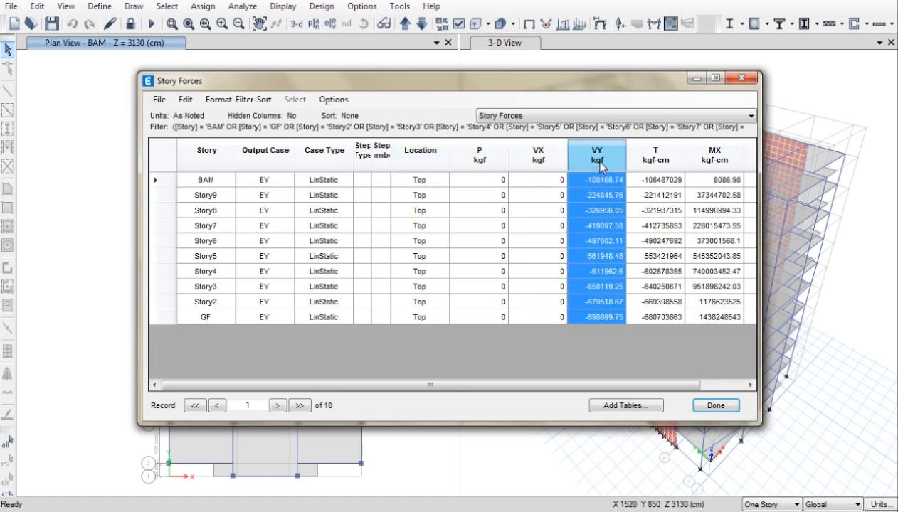
pyautogui.moveTo(600, 178); pyautogui.dragTo(599, 322)
pyautogui.hotkey('ctrl', 'c')
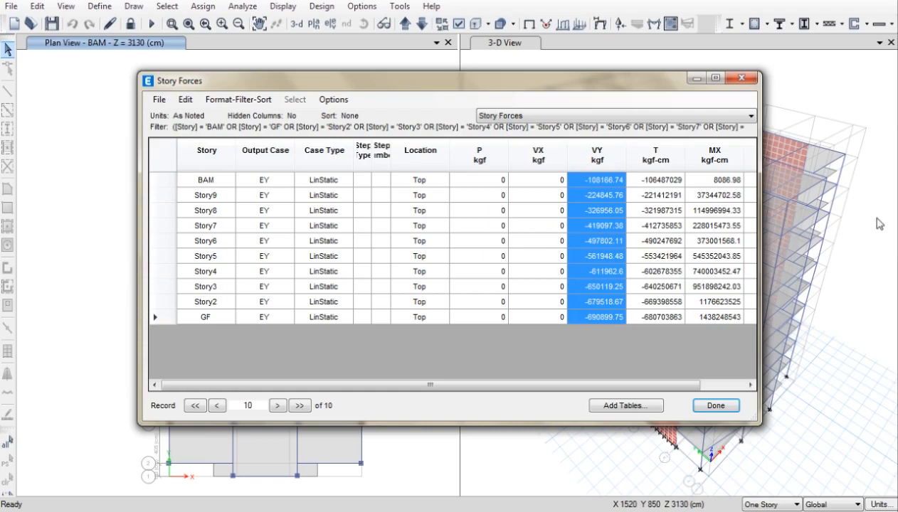
pyautogui.hotkey('alt', 'Tab')
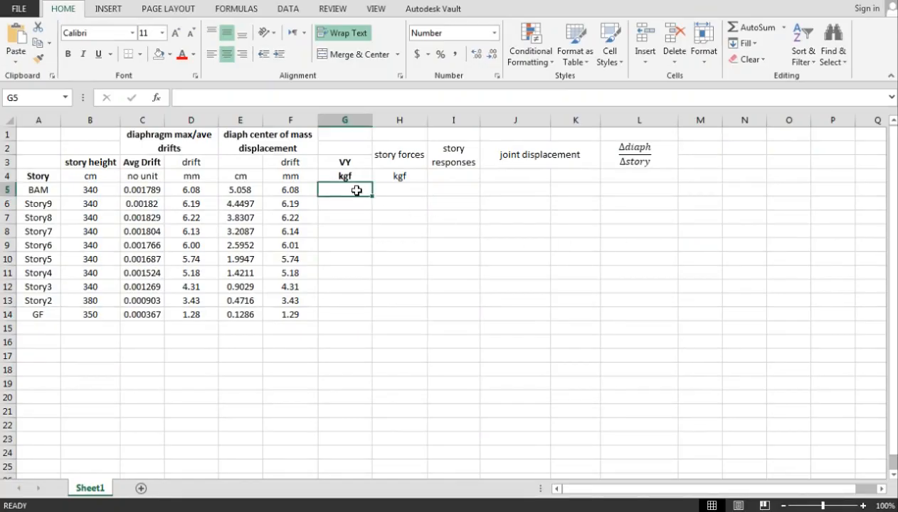
pyautogui.hotkey('ctrl', 'v')
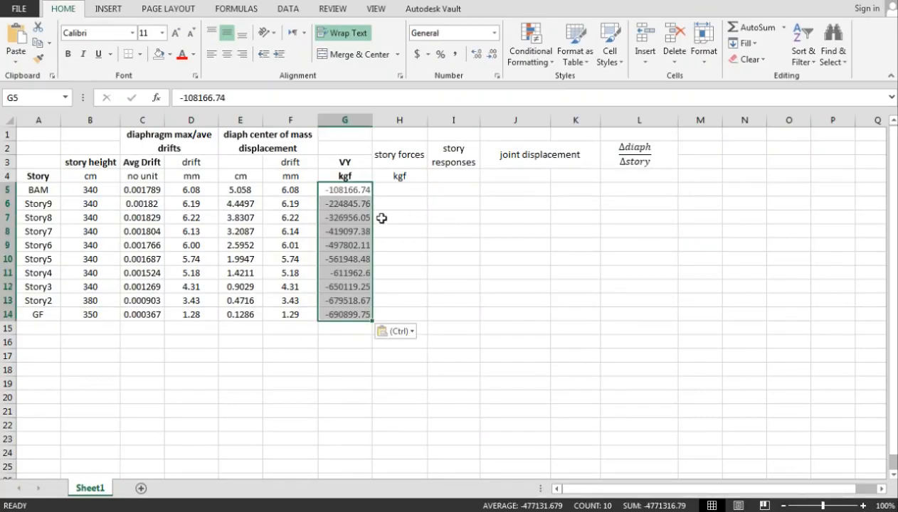
# Step: Enter the formula =ABS(G5) in H5 for the BAM story force
pyautogui.click(409, 191)
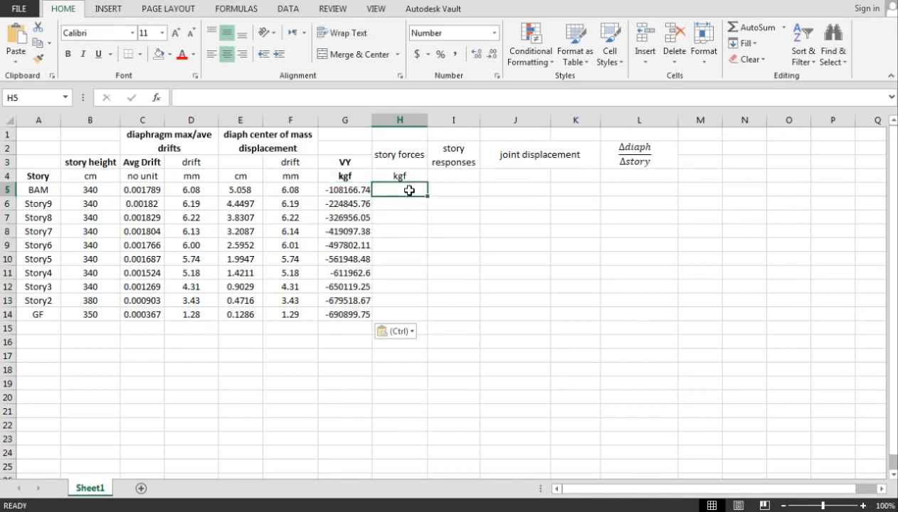
pyautogui.write('=abs')
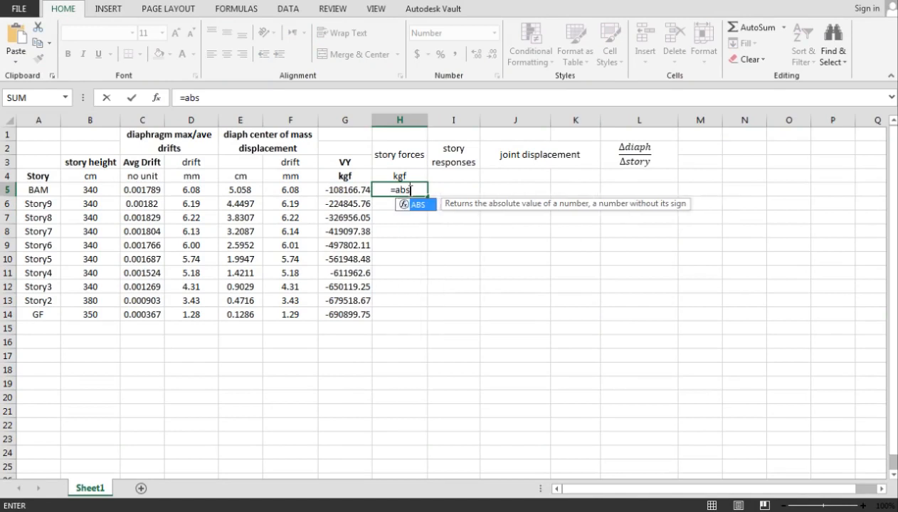
pyautogui.write('(')
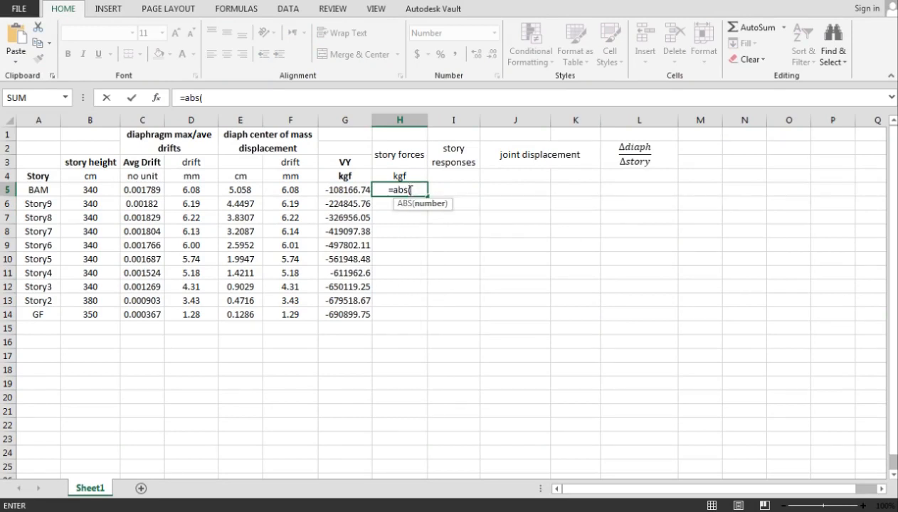
pyautogui.click(360, 192)
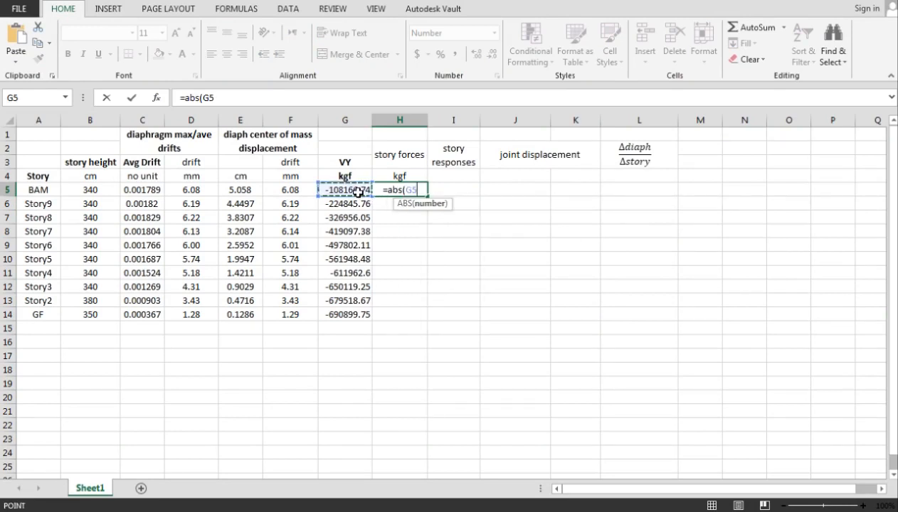
pyautogui.press('Return')
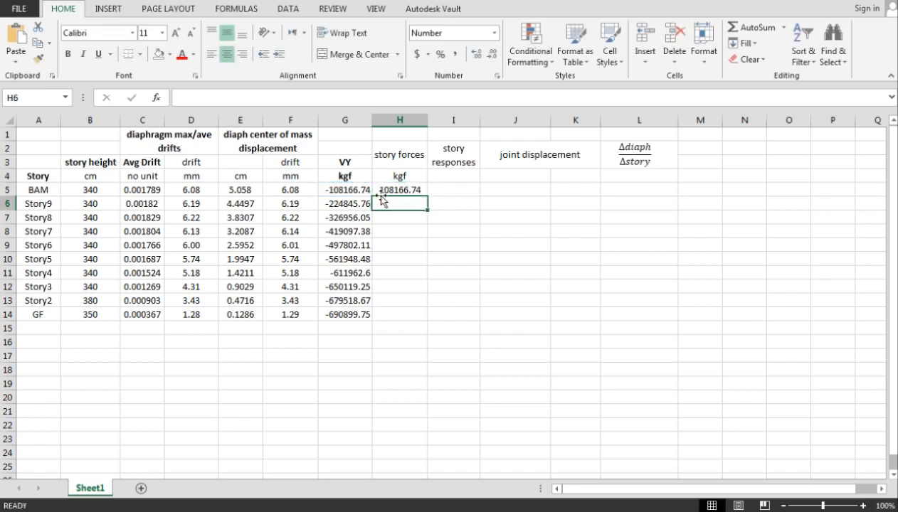
# Step: Calculate the Story9 force in H6 with the formula =ABS(G5-G6) and fill it down to H14
pyautogui.write('=a')
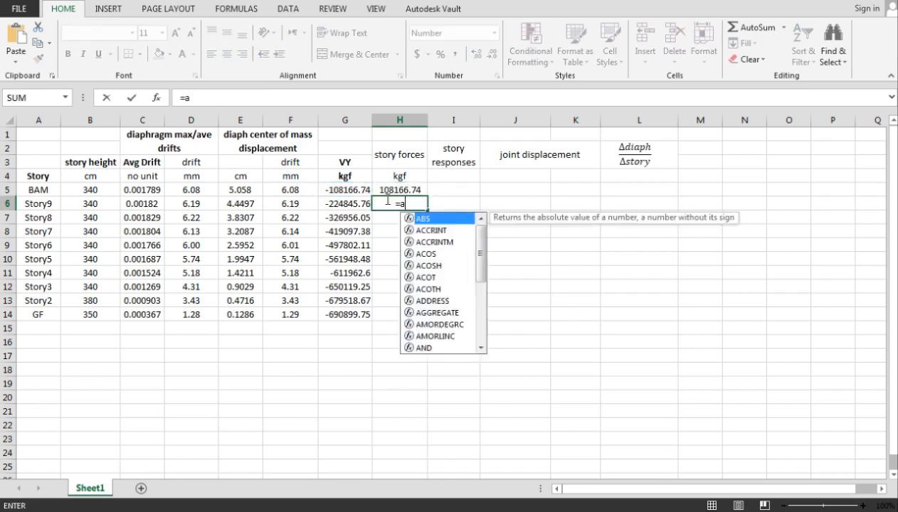
pyautogui.write('bs(')
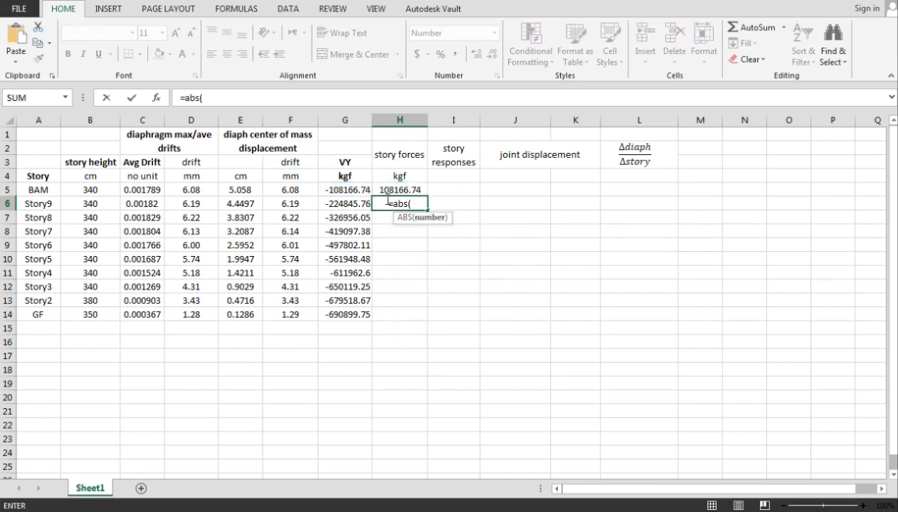
pyautogui.click(347, 189)
pyautogui.write('-')
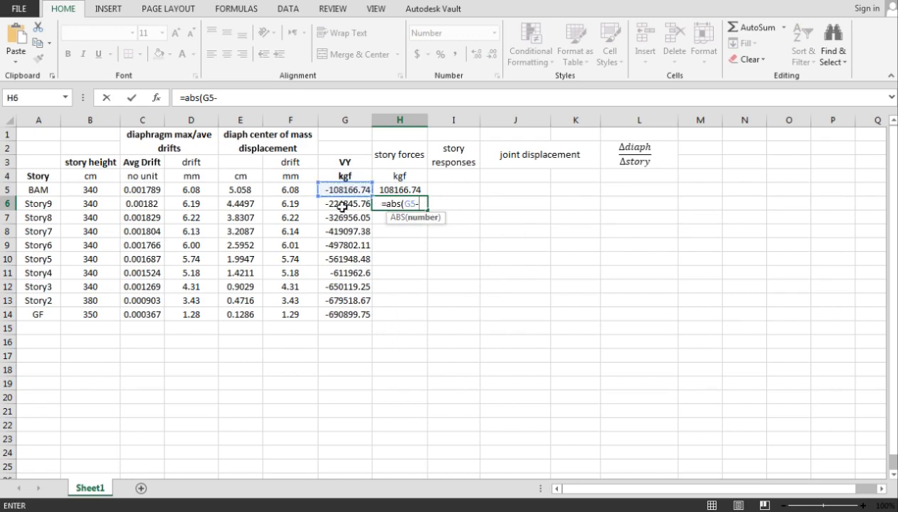
pyautogui.click(342, 204)
pyautogui.write(')')
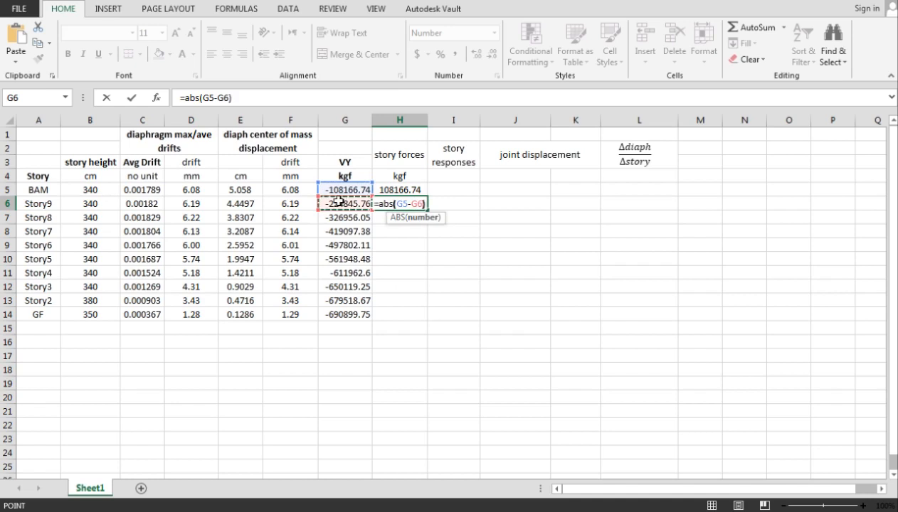
pyautogui.press('Return')
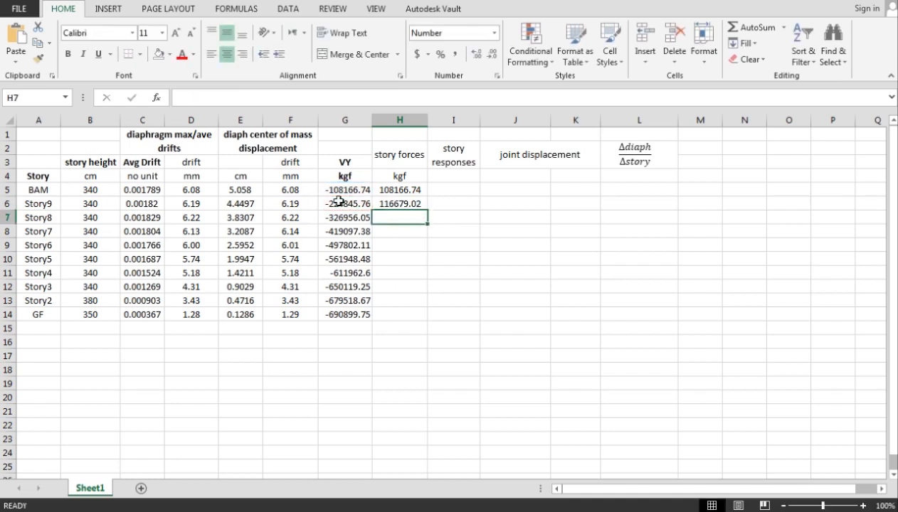
pyautogui.click(405, 205)
pyautogui.moveTo(427, 210); pyautogui.dragTo(409, 332)
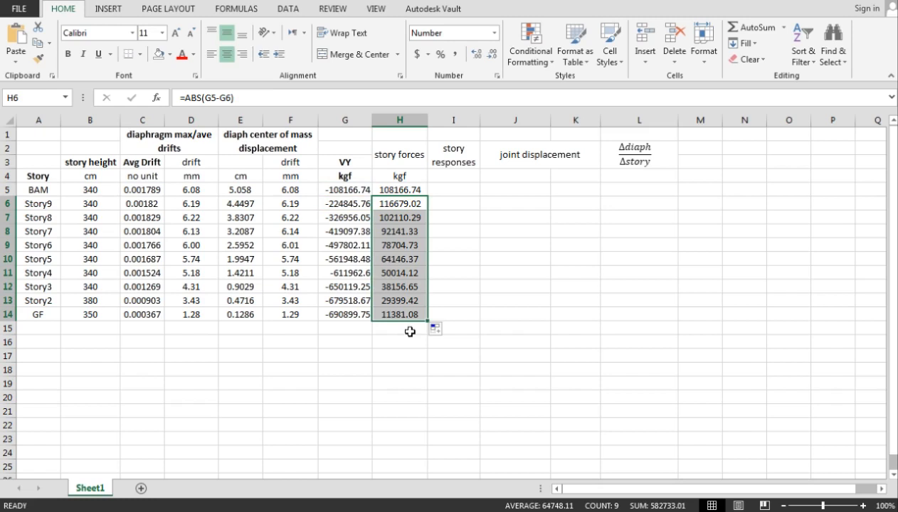
# Step: Inspect the story force formula in H14 for the GF story
pyautogui.doubleClick(404, 315)
pyautogui.press('Escape')
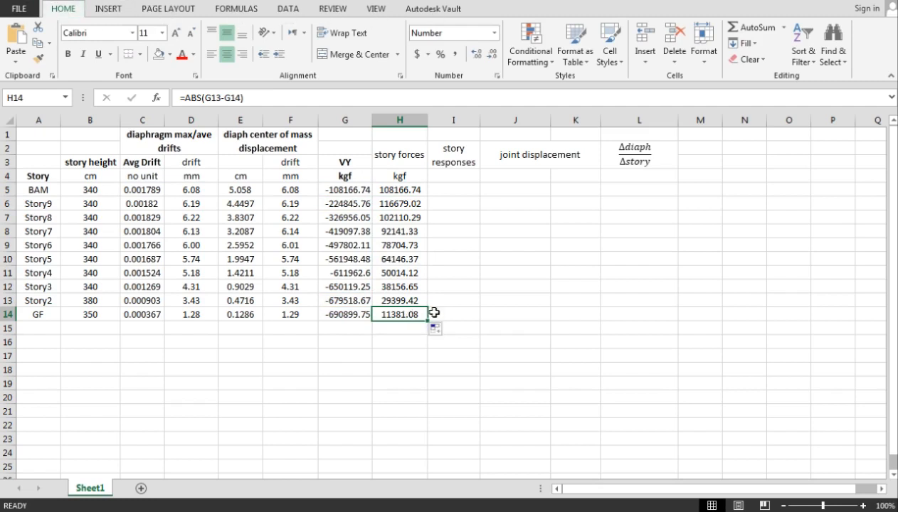
pyautogui.click(434, 313)
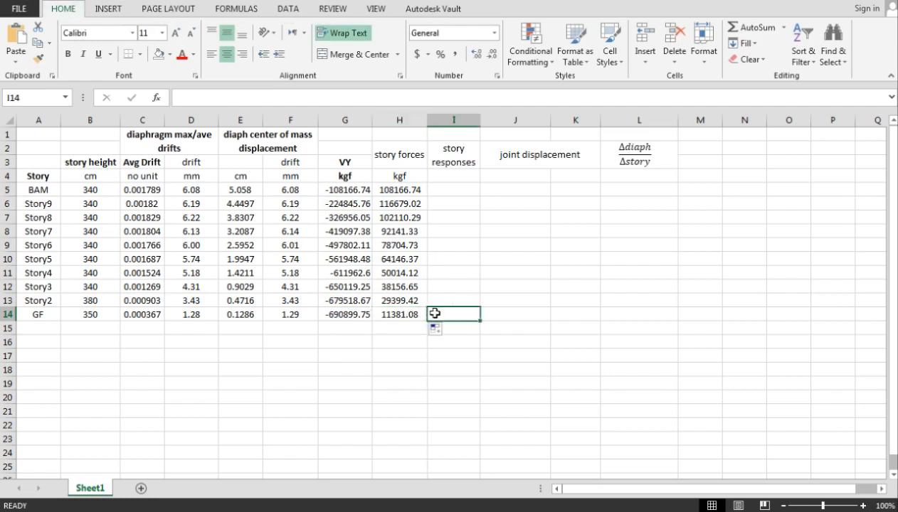
pyautogui.press('Left')
# Step: Switch to ETABS, close the Story Forces table and open the story response plots
pyautogui.hotkey('alt', 'Tab')
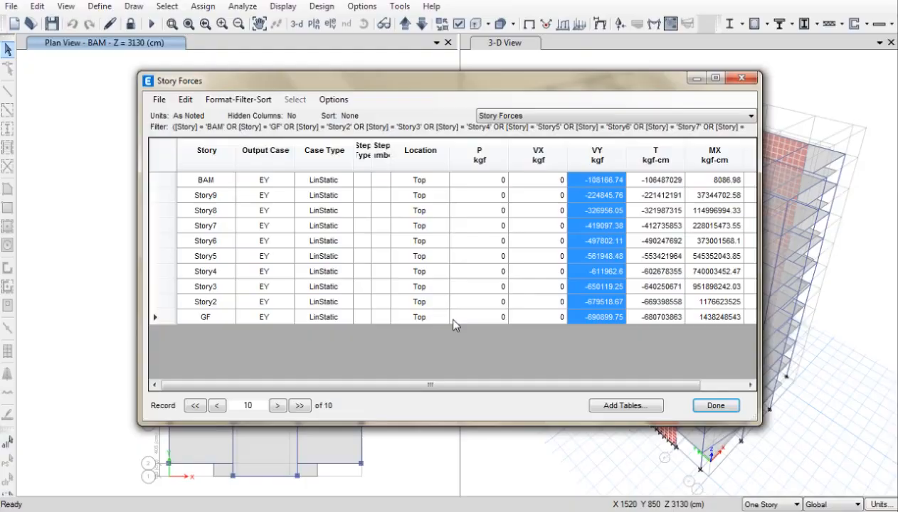
pyautogui.click(715, 405)
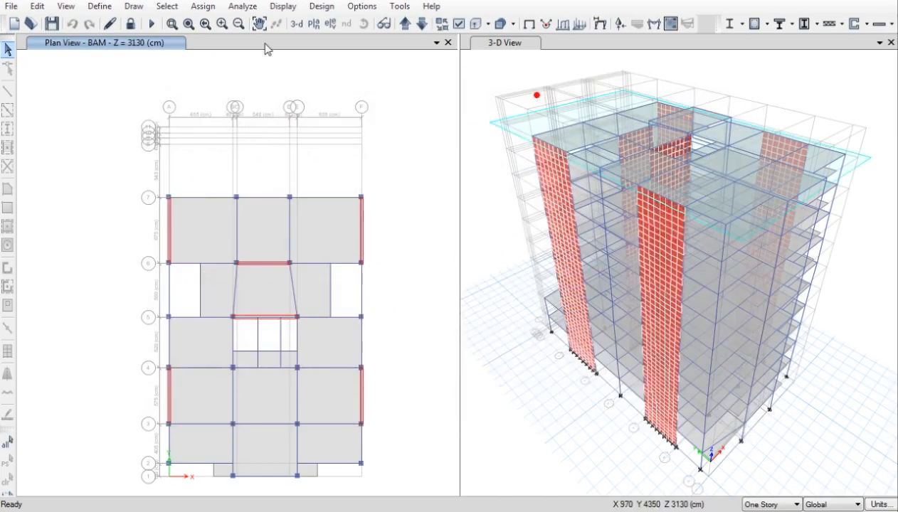
pyautogui.click(282, 10)
pyautogui.click(300, 182)
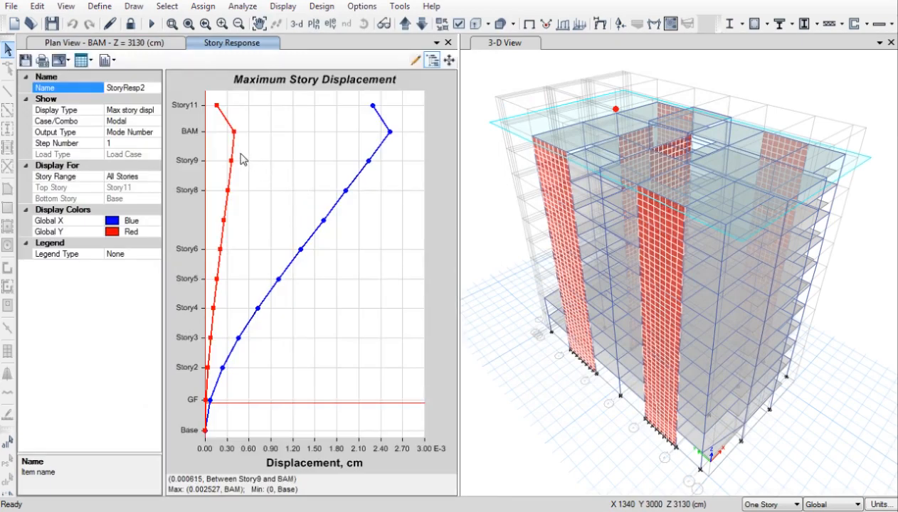
# Step: Set the story response plot to auto lateral loads to diaphragms for load pattern EY
pyautogui.click(159, 113)
pyautogui.click(155, 111)
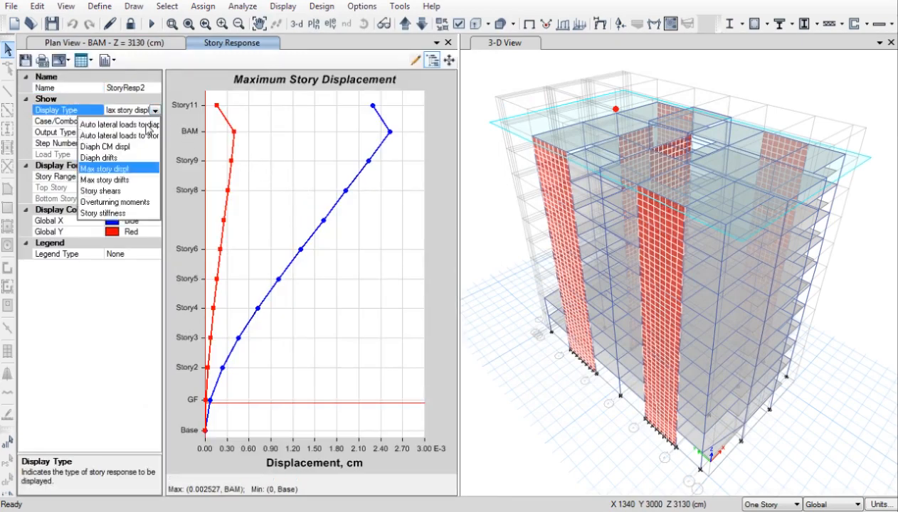
pyautogui.click(119, 125)
pyautogui.click(132, 121)
pyautogui.click(155, 121)
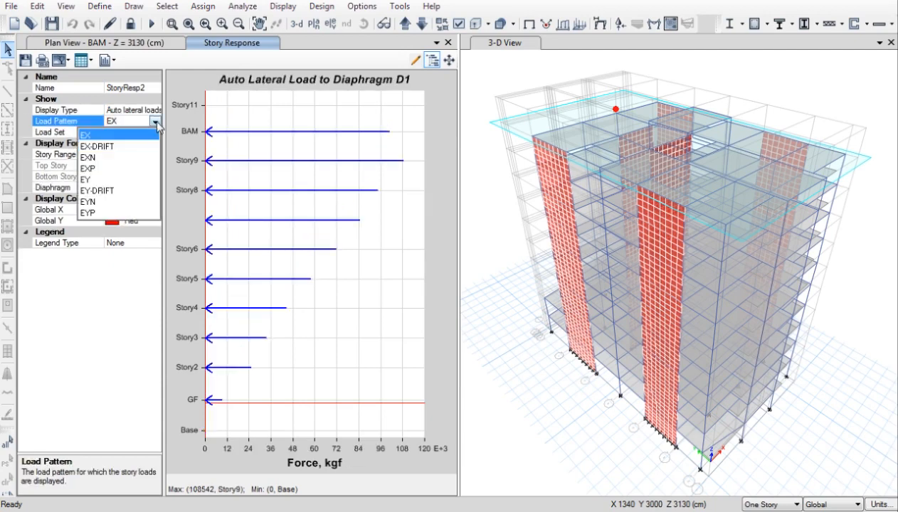
pyautogui.click(88, 179)
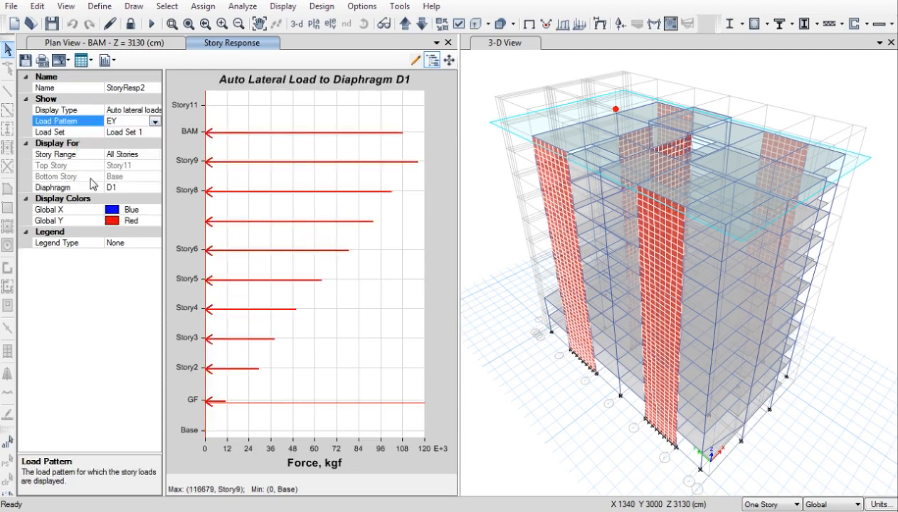
# Step: Copy the Y-Dir values from BAM to GF out of the formatted response table and paste them in Excel from I5 under story responses
pyautogui.click(84, 60)
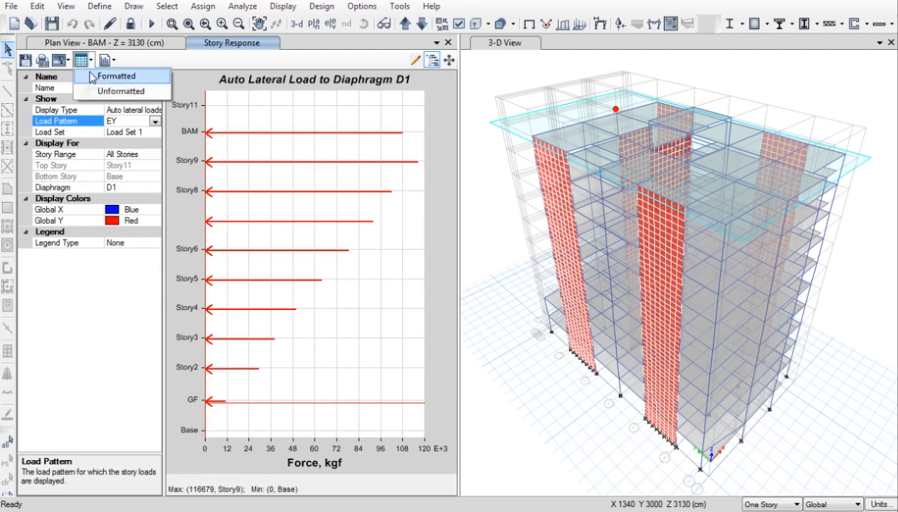
pyautogui.click(100, 76)
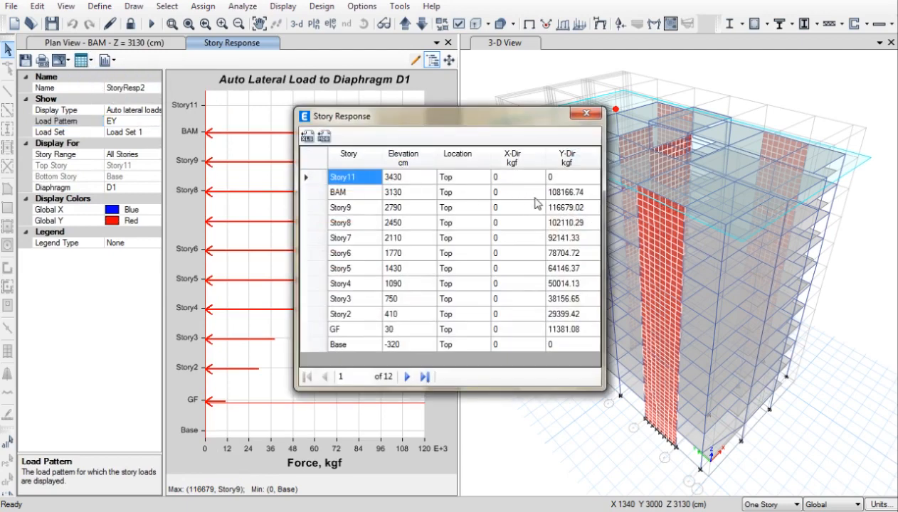
pyautogui.moveTo(573, 199); pyautogui.dragTo(578, 332)
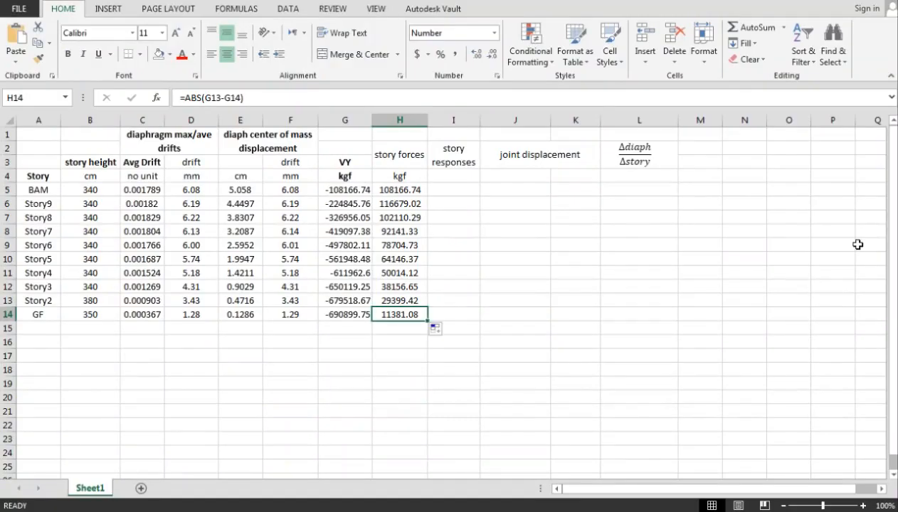
pyautogui.click(457, 188)
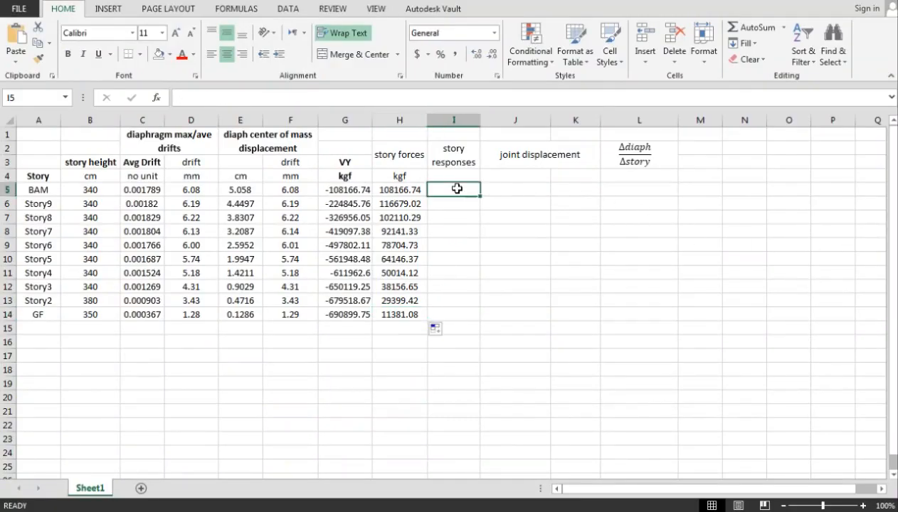
pyautogui.write('108166.74 116679.02 102110.29 92141.33 78704.72 64146.37 50014.13 38156.65 29399.42 11381.08')
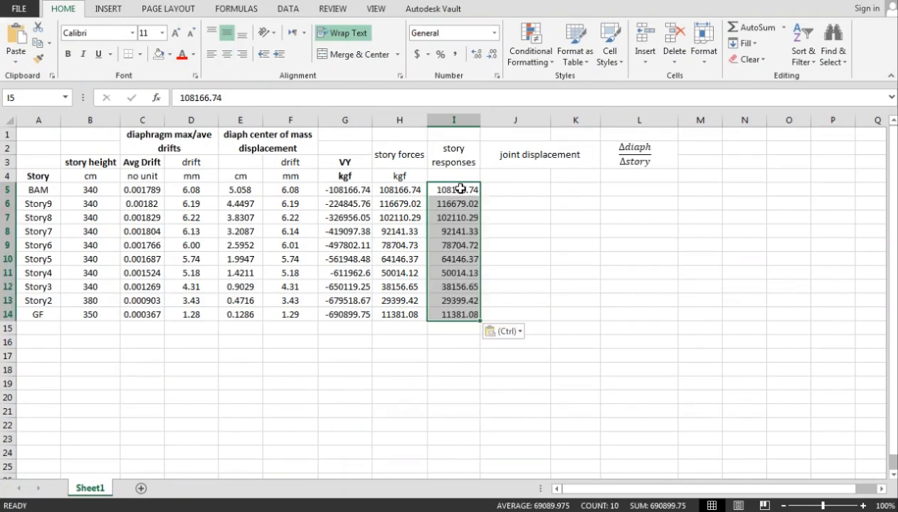
# Step: Enter the unit kgf in I4 under the story responses heading
pyautogui.click(443, 176)
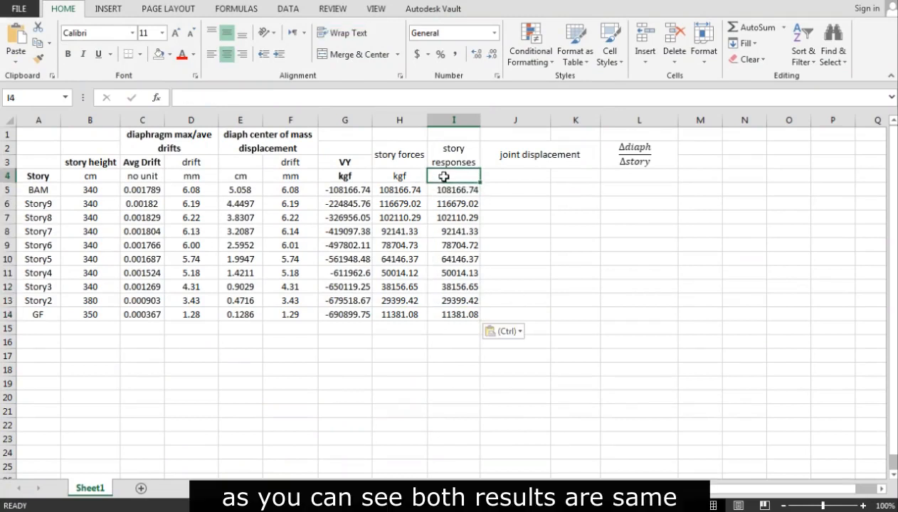
pyautogui.write('h')
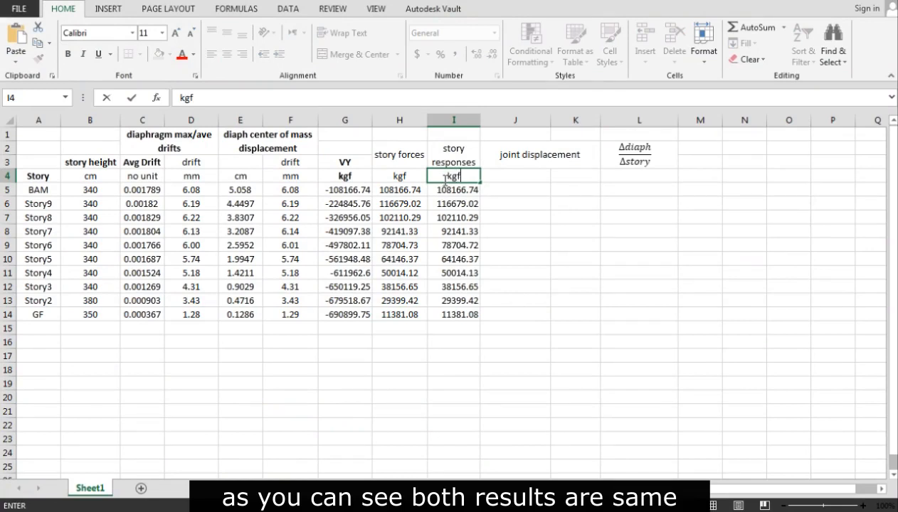
pyautogui.press('Return')
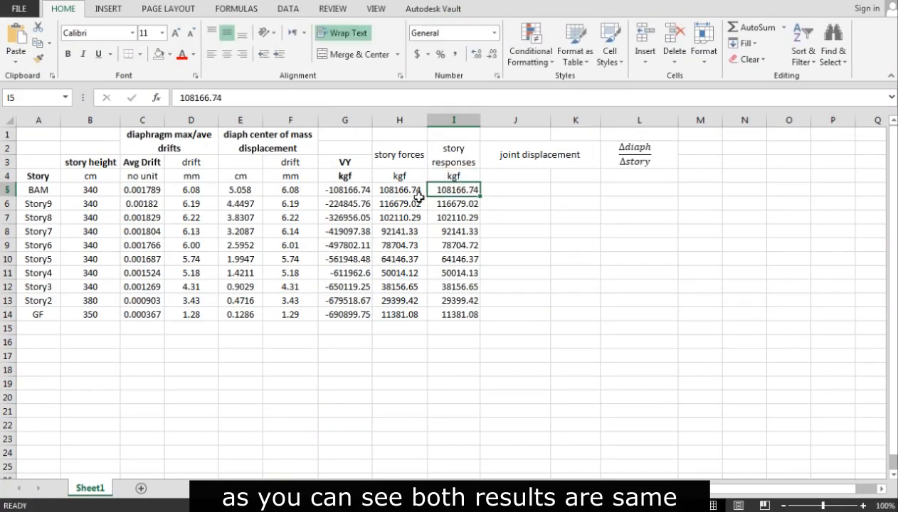
# Step: Fill the story responses in I5:I14 and the center of mass drifts in F5:F14 with light blue
pyautogui.moveTo(452, 186); pyautogui.dragTo(459, 314)
pyautogui.click(169, 54)
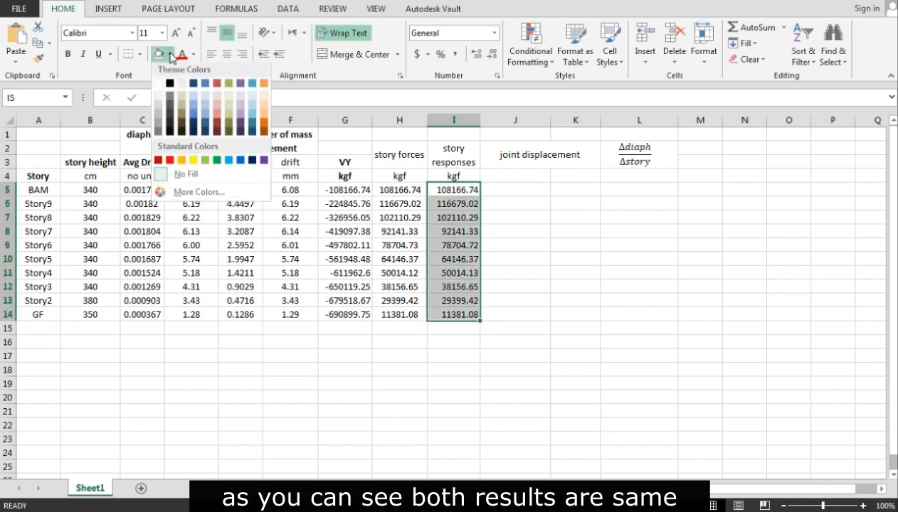
pyautogui.click(192, 113)
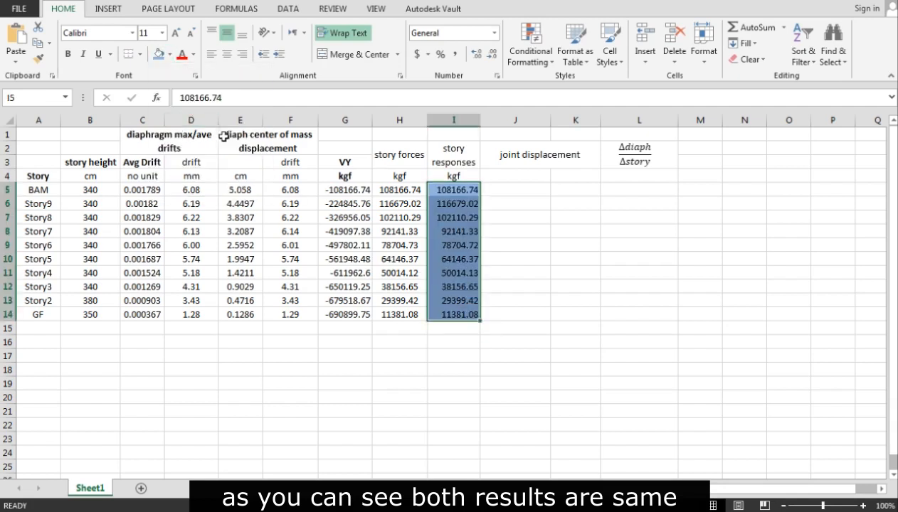
pyautogui.moveTo(269, 186); pyautogui.dragTo(277, 314)
pyautogui.click(158, 55)
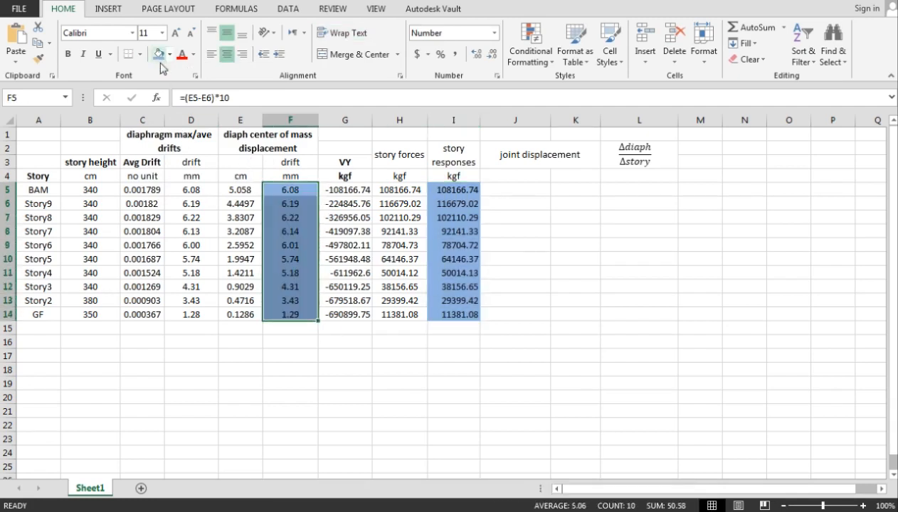
pyautogui.click(531, 206)
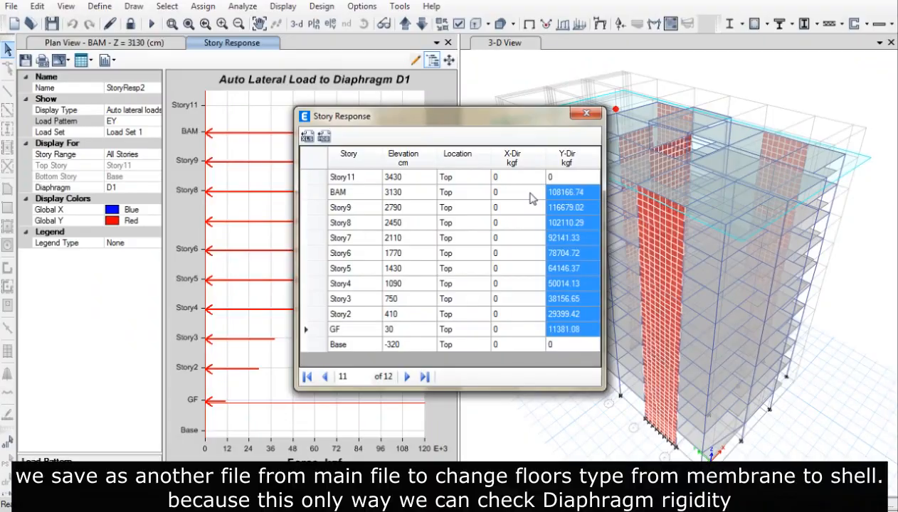
# Step: Close the ETABS Story Response table and save the model as a new file named 10story+shearwall-Diaphragm check
pyautogui.click(585, 115)
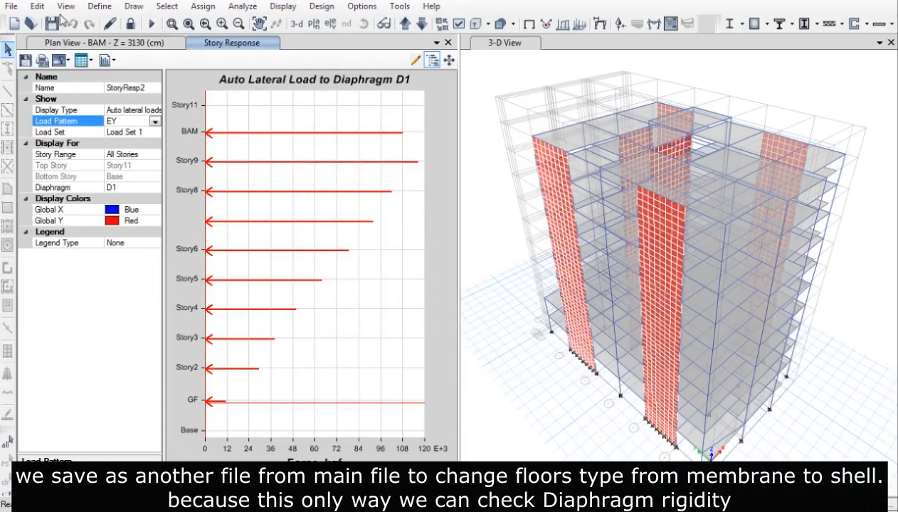
pyautogui.click(12, 6)
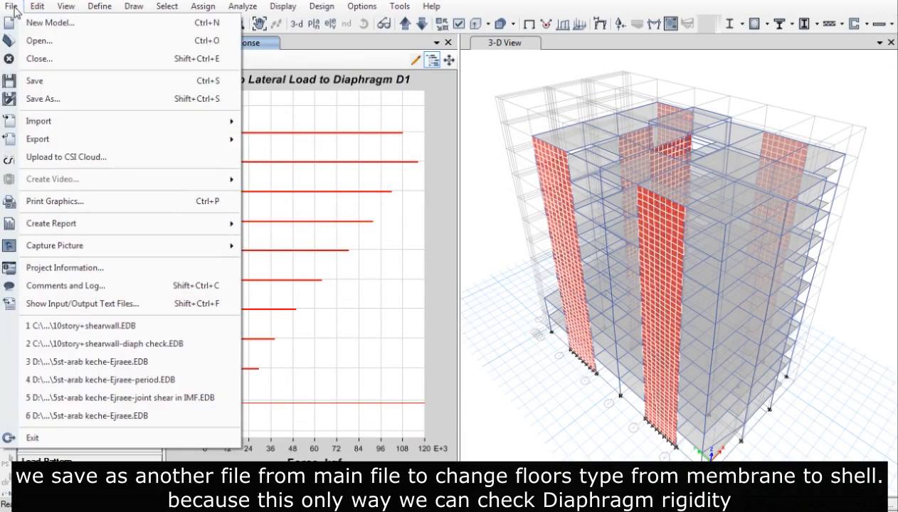
pyautogui.click(23, 99)
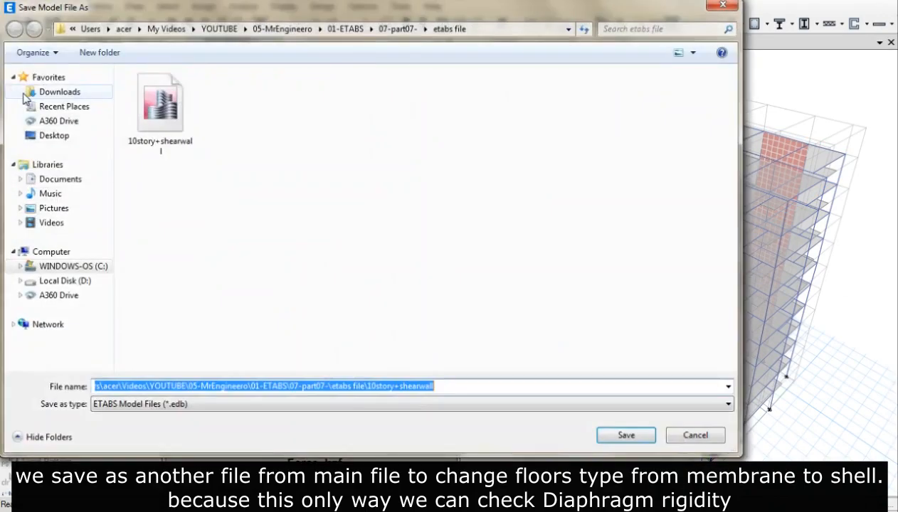
pyautogui.click(446, 385)
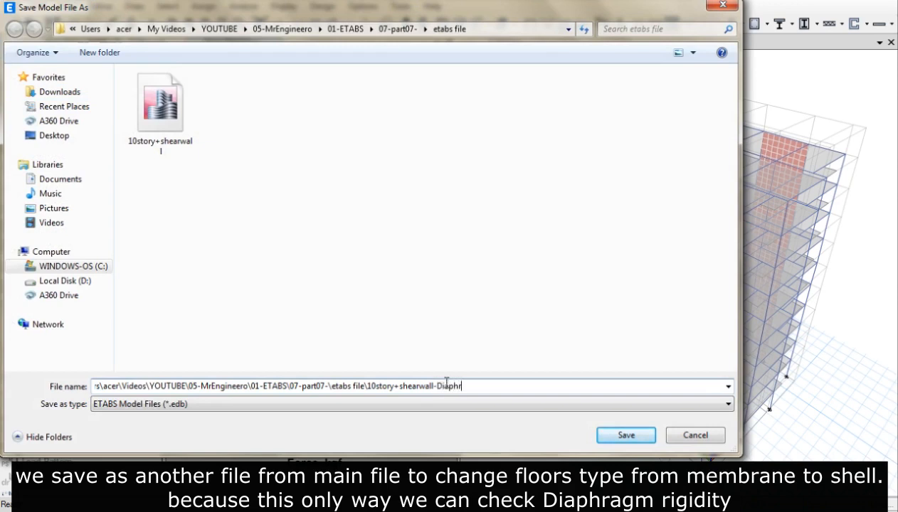
pyautogui.write('-Diaphragm check')
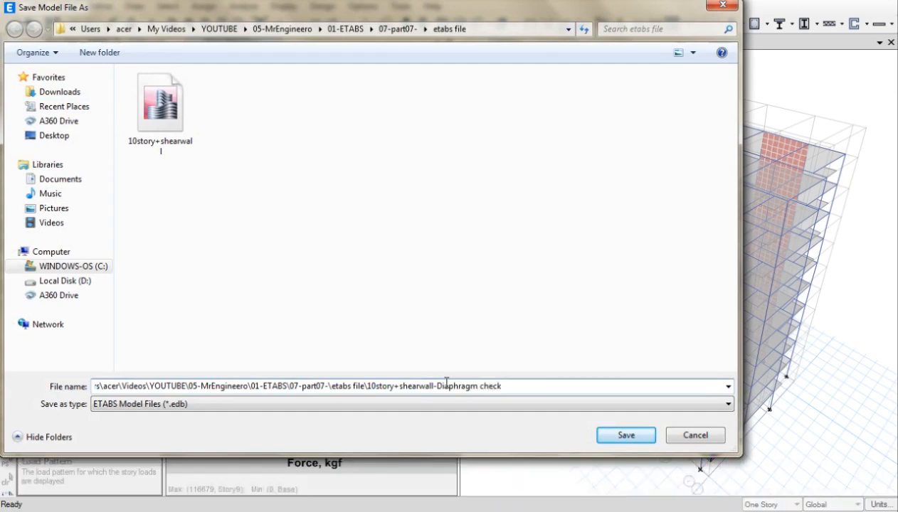
pyautogui.press('Return')
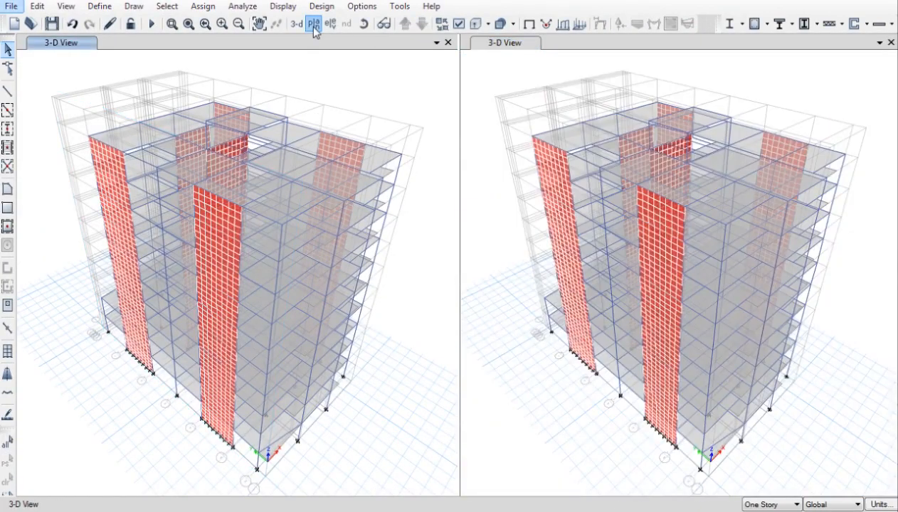
# Step: Show the plan view of Story2 in place of the first 3-D view
pyautogui.click(314, 24)
pyautogui.click(409, 278)
pyautogui.click(408, 399)
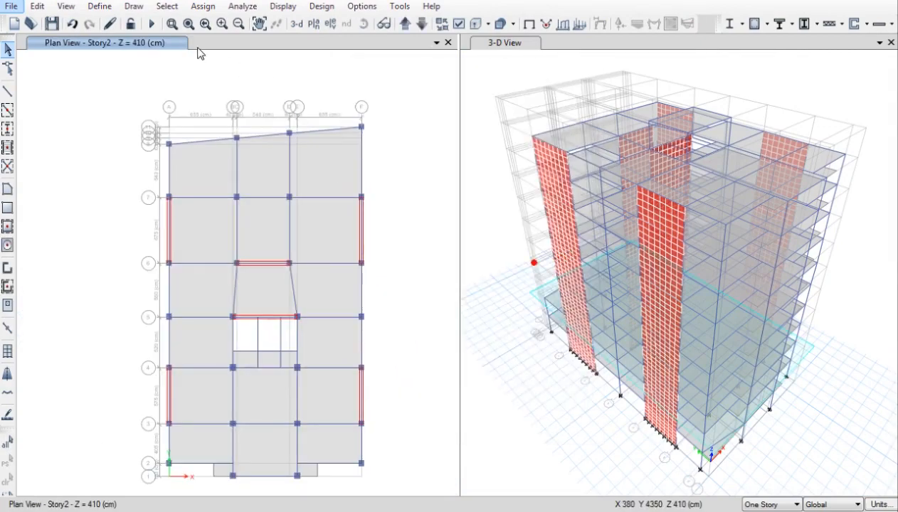
# Step: Check the section property assigned to the Story2 corner slab above grid line 7, then leave its information unchanged
pyautogui.rightClick(196, 166)
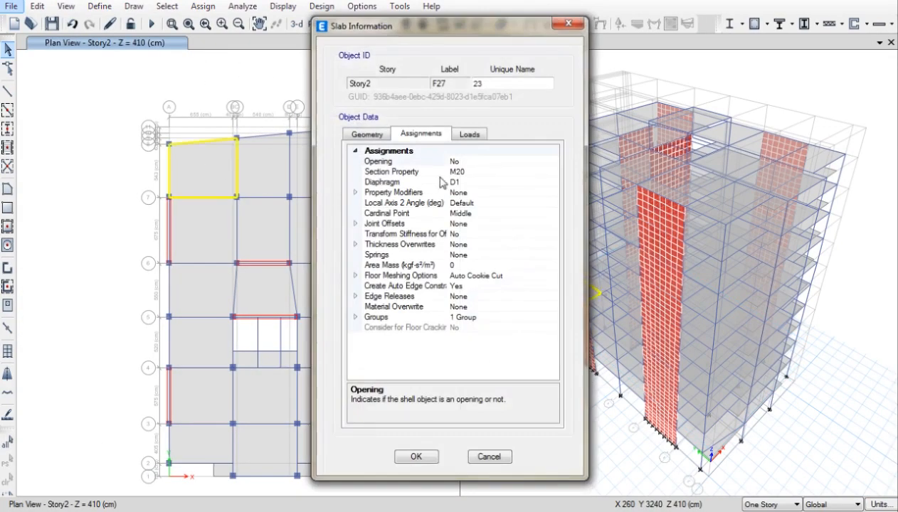
pyautogui.click(466, 173)
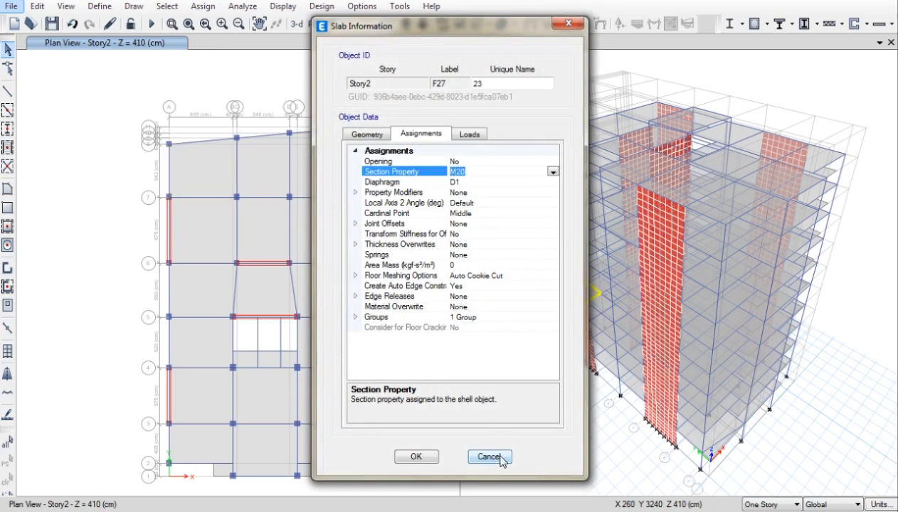
pyautogui.click(494, 456)
# Step: Select every object of type Floors in the model
pyautogui.click(167, 5)
pyautogui.moveTo(207, 22)
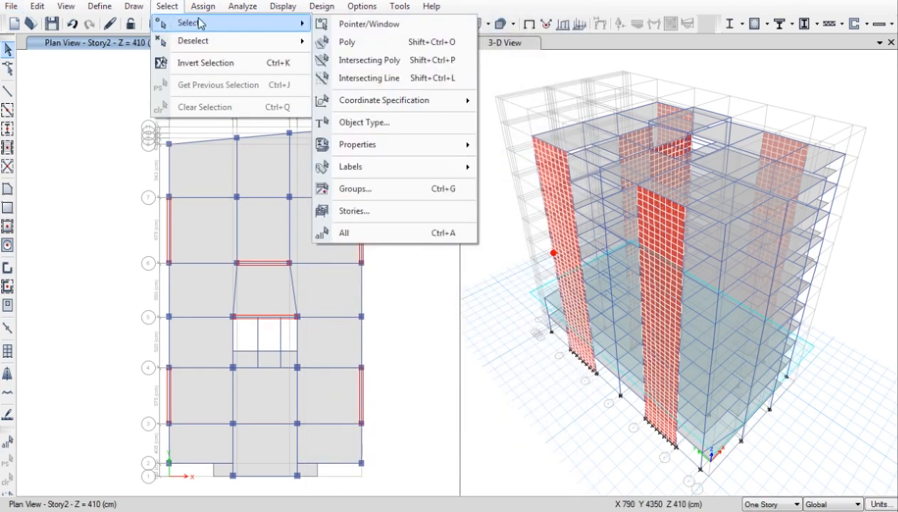
pyautogui.click(394, 123)
pyautogui.click(397, 191)
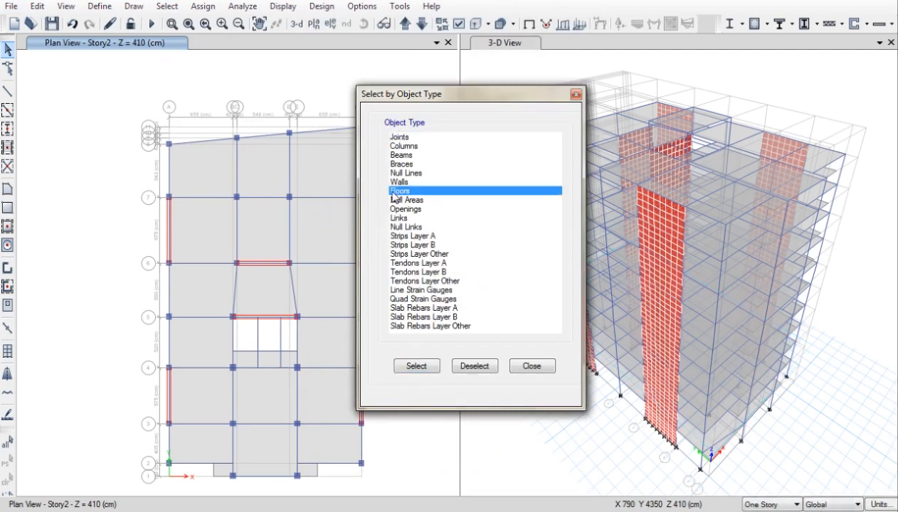
pyautogui.click(413, 367)
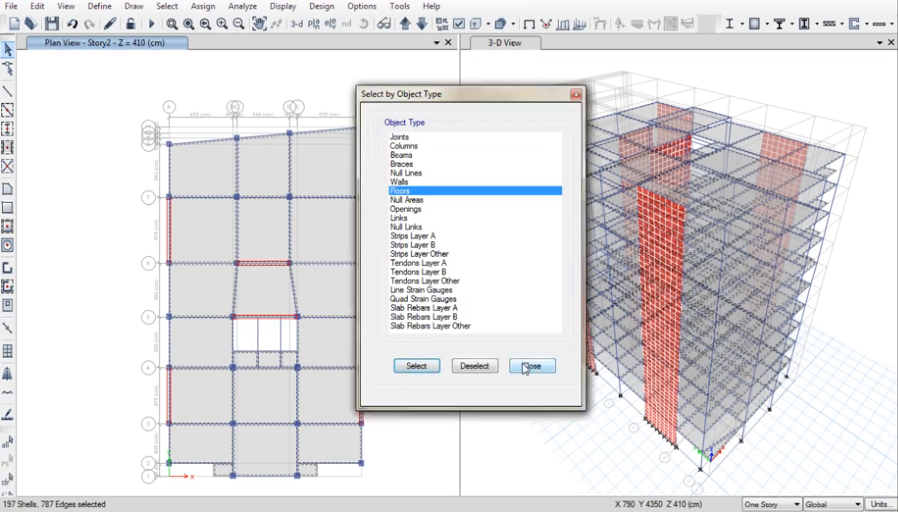
pyautogui.click(529, 366)
# Step: Assign the S20 slab section to the selected floors, checking the S20 property's modeling type without changing it
pyautogui.click(209, 8)
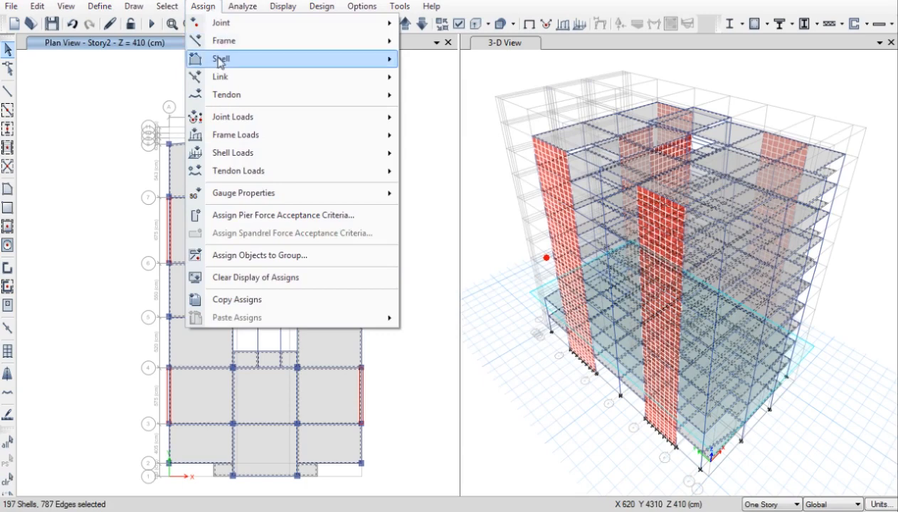
pyautogui.moveTo(315, 61)
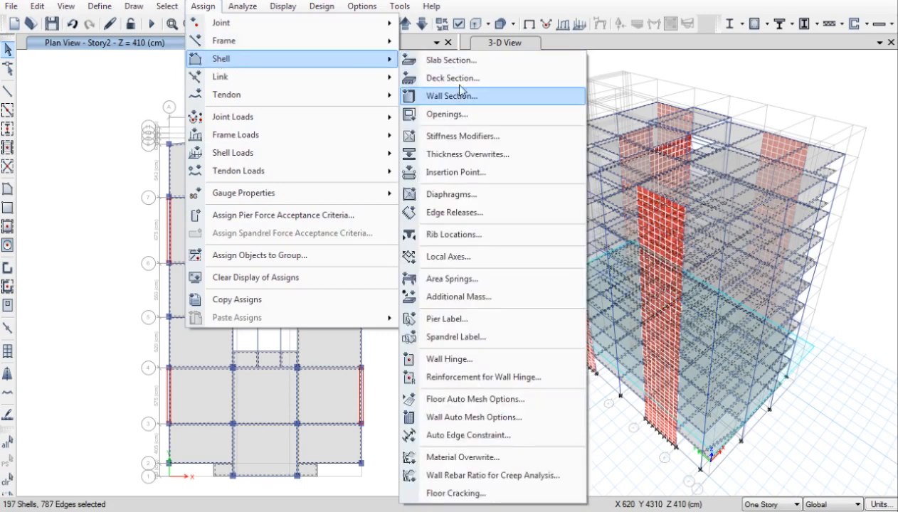
pyautogui.click(451, 60)
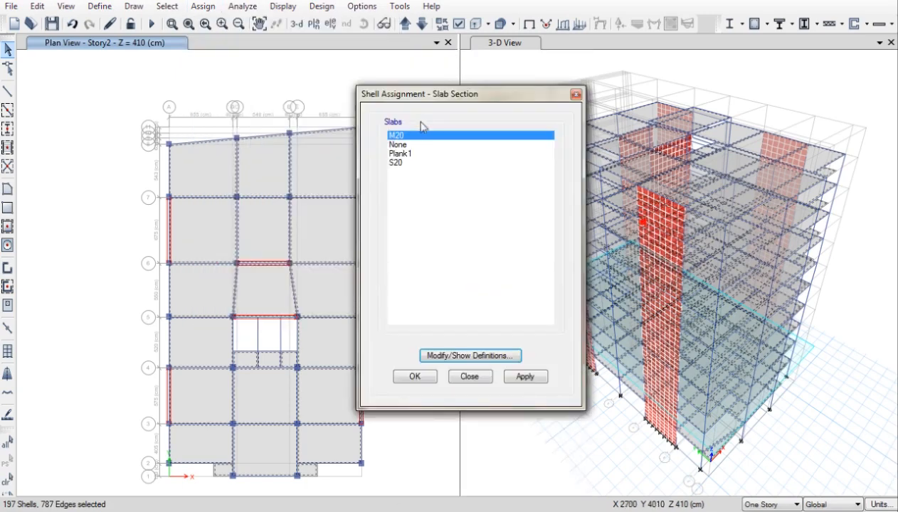
pyautogui.click(402, 163)
pyautogui.click(471, 355)
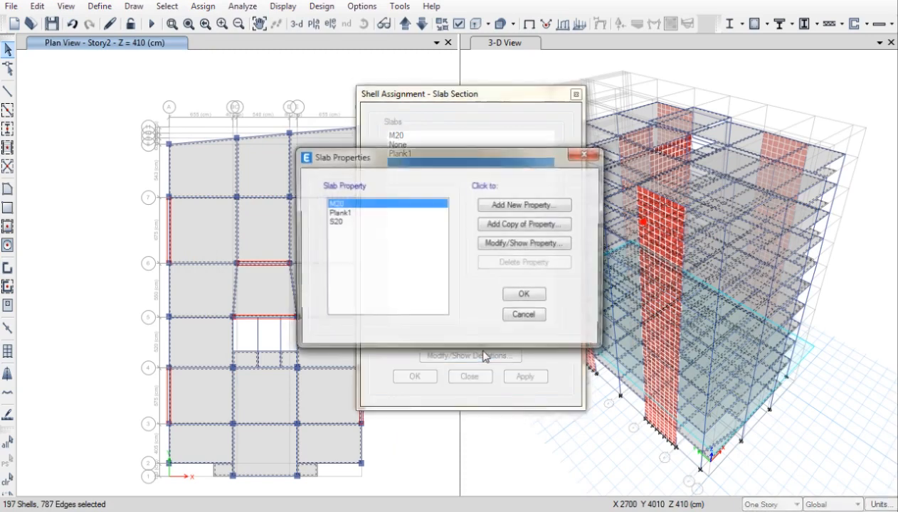
pyautogui.click(337, 222)
pyautogui.click(521, 242)
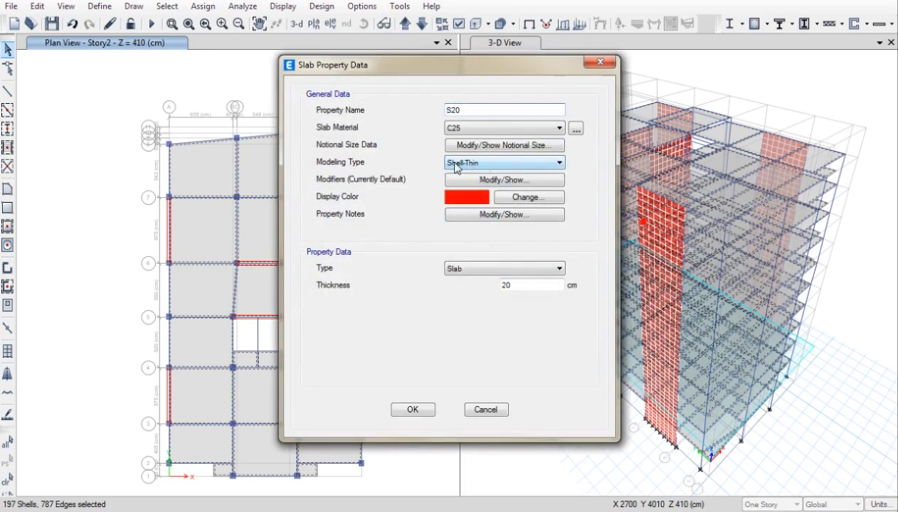
pyautogui.click(486, 409)
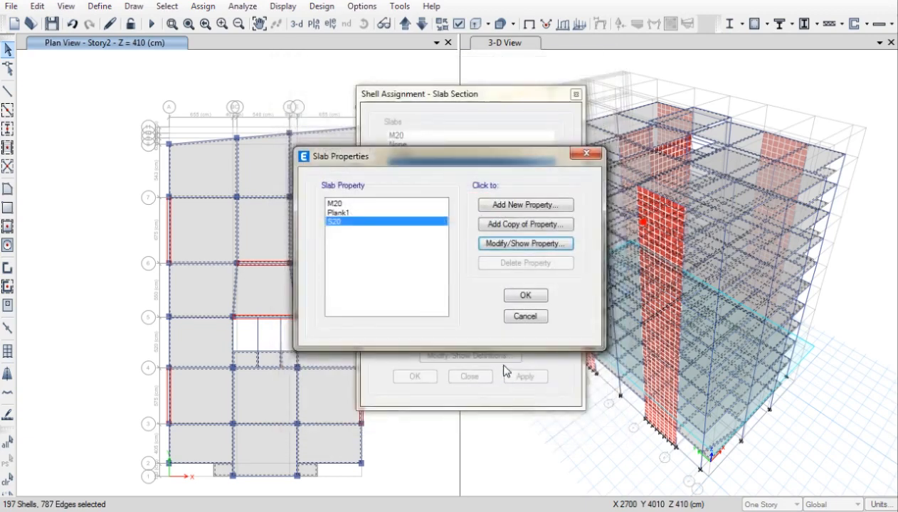
pyautogui.click(522, 316)
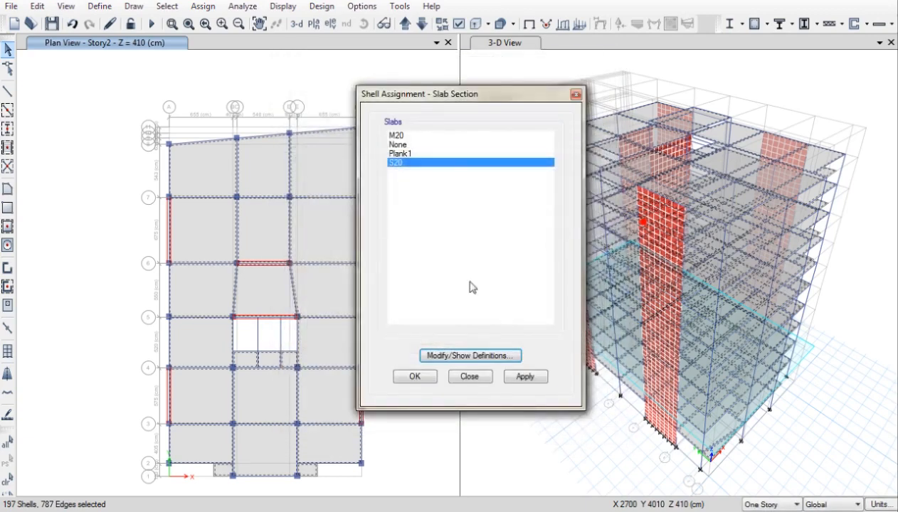
pyautogui.click(415, 377)
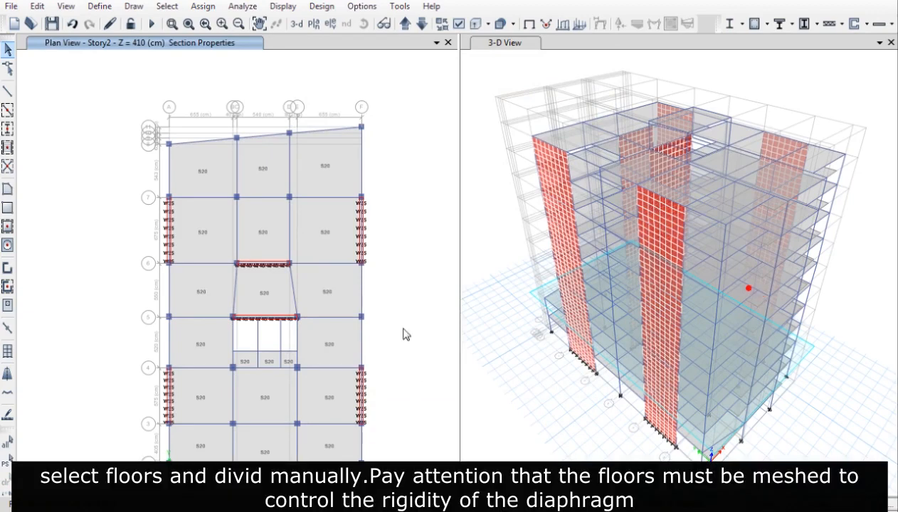
# Step: Select all floor objects in the model again for meshing
pyautogui.click(167, 6)
pyautogui.moveTo(188, 23)
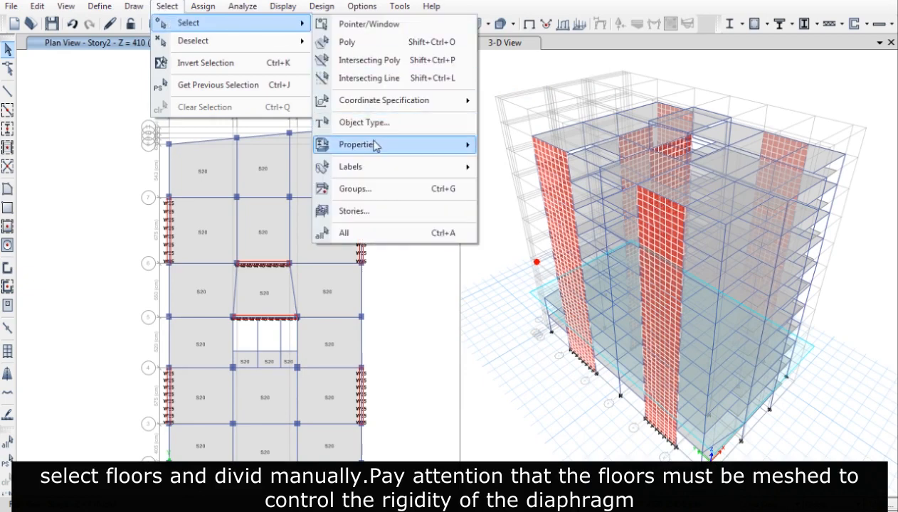
pyautogui.click(365, 122)
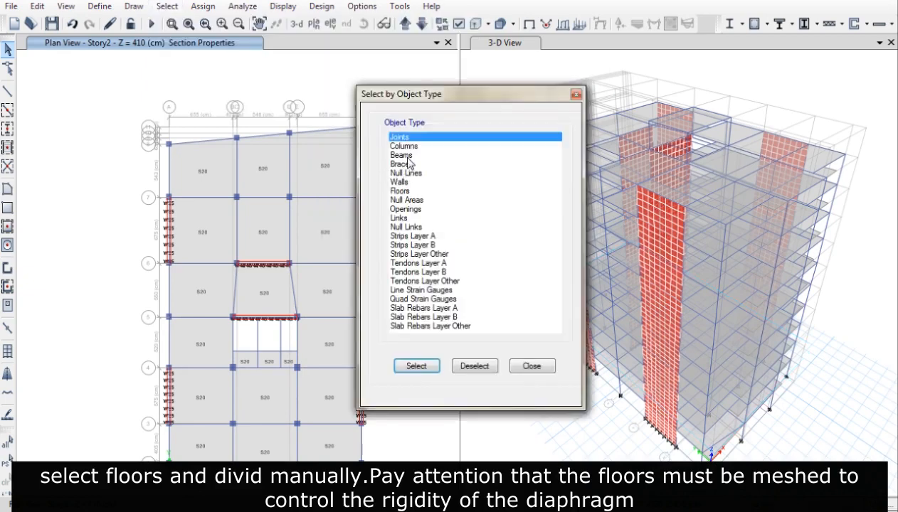
pyautogui.click(400, 191)
pyautogui.click(417, 366)
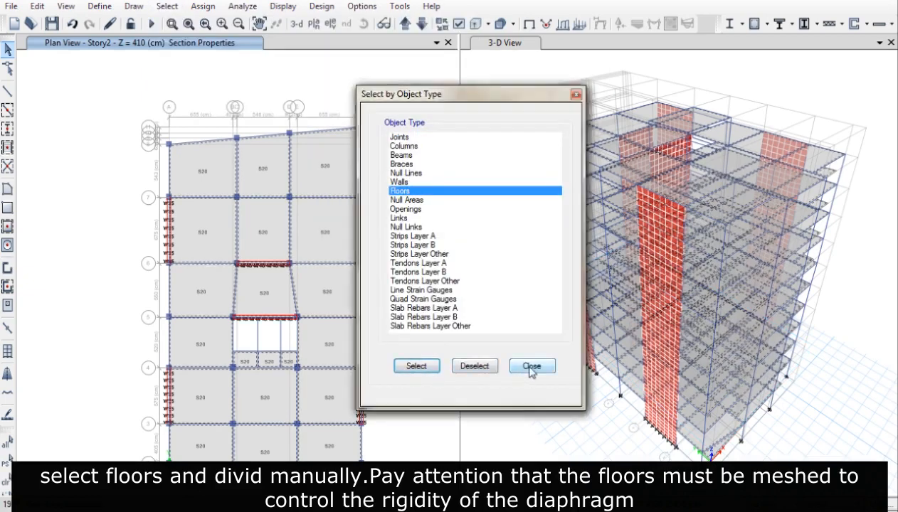
pyautogui.click(532, 365)
# Step: Divide the selected floor shells into 10 by 10 areas and clear the section property labels from the plan
pyautogui.click(37, 5)
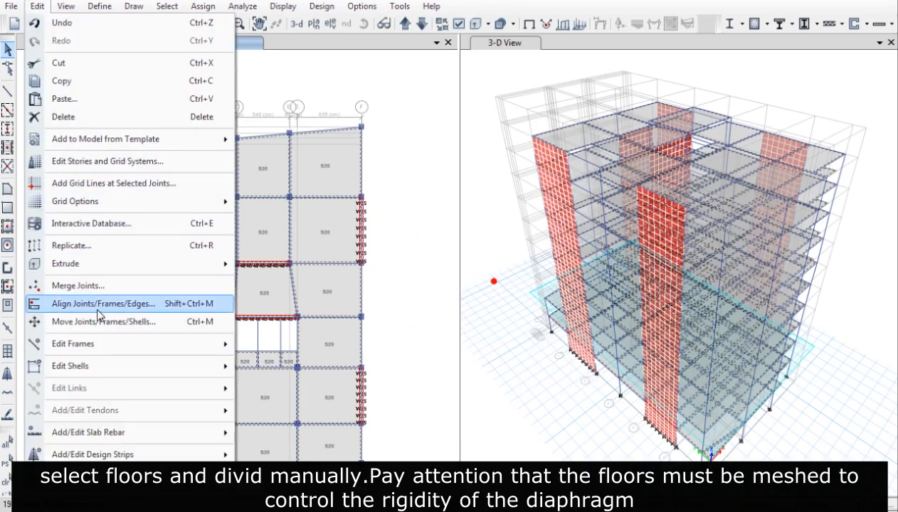
pyautogui.moveTo(128, 367)
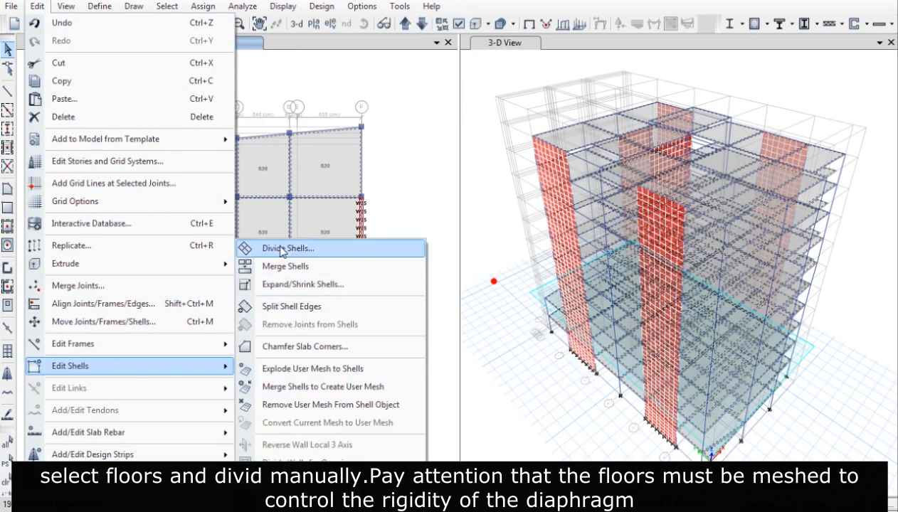
pyautogui.click(303, 247)
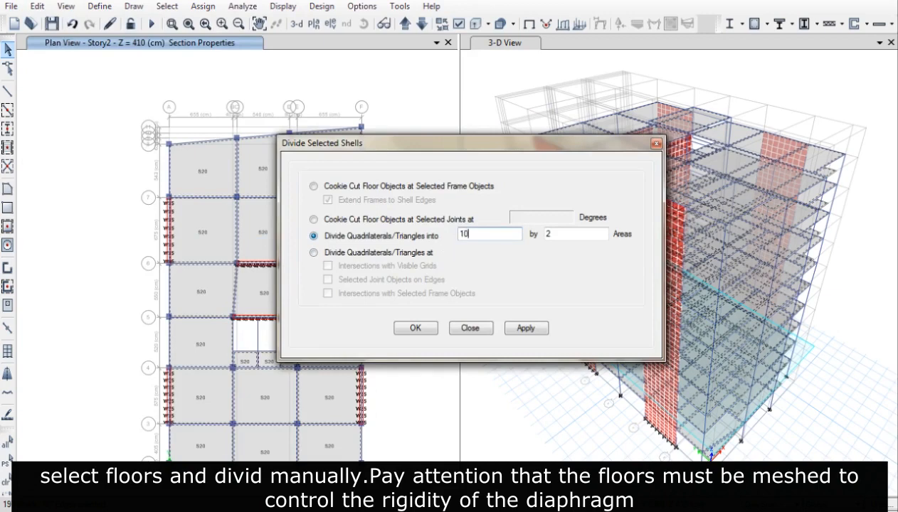
pyautogui.doubleClick(545, 234)
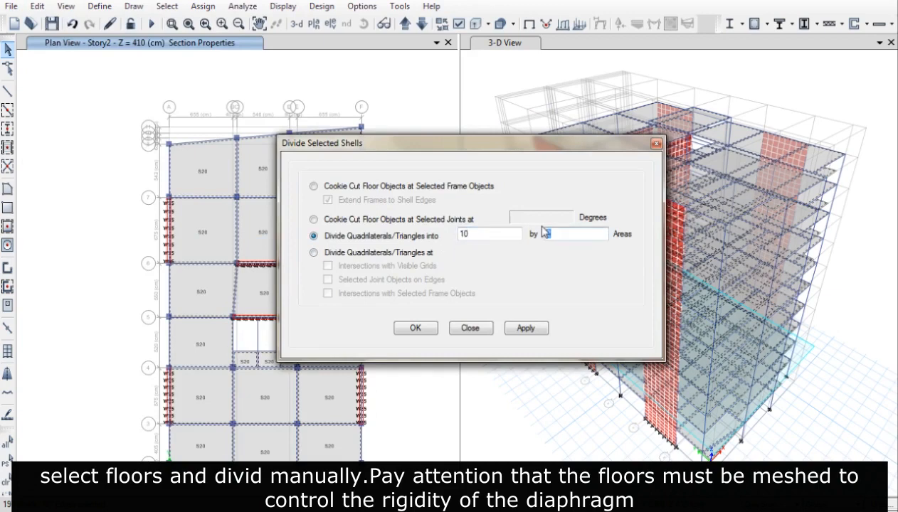
pyautogui.click(431, 330)
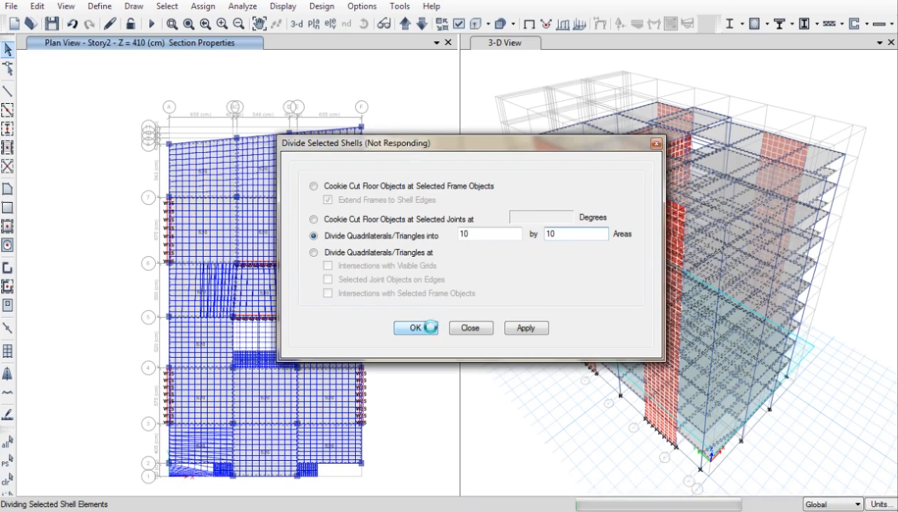
pyautogui.click(527, 25)
pyautogui.click(435, 131)
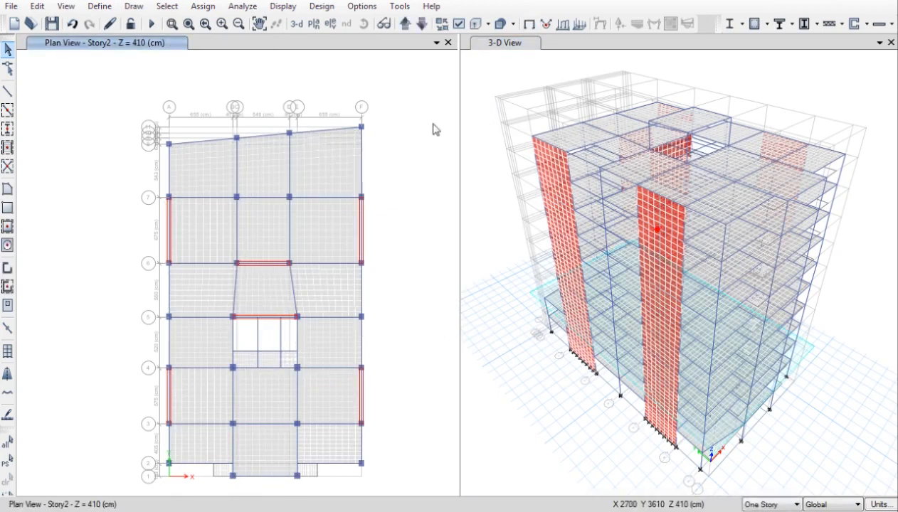
# Step: Change the rigidity of diaphragm D1 to Semi Rigid
pyautogui.click(100, 6)
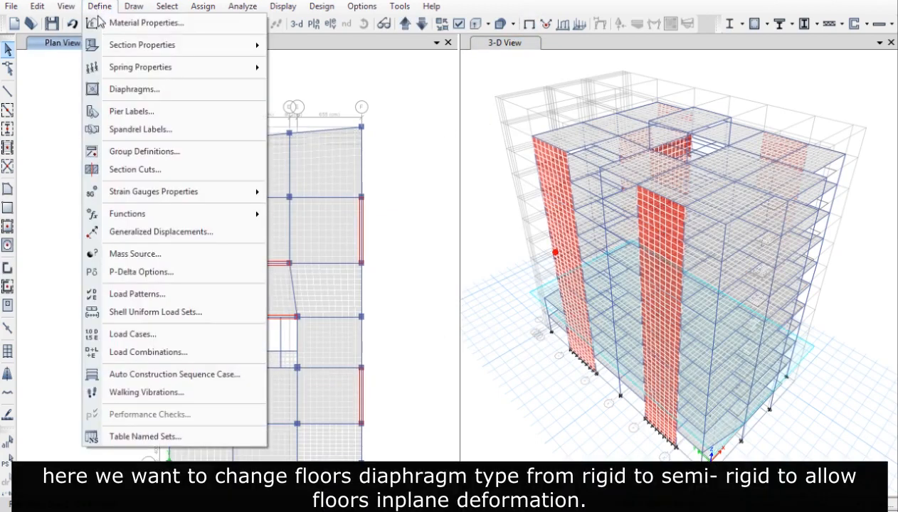
pyautogui.click(111, 91)
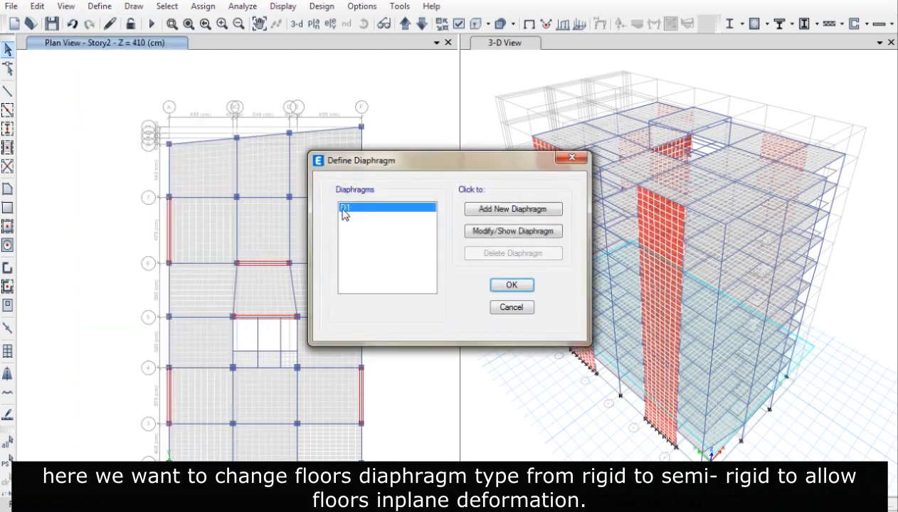
pyautogui.click(494, 234)
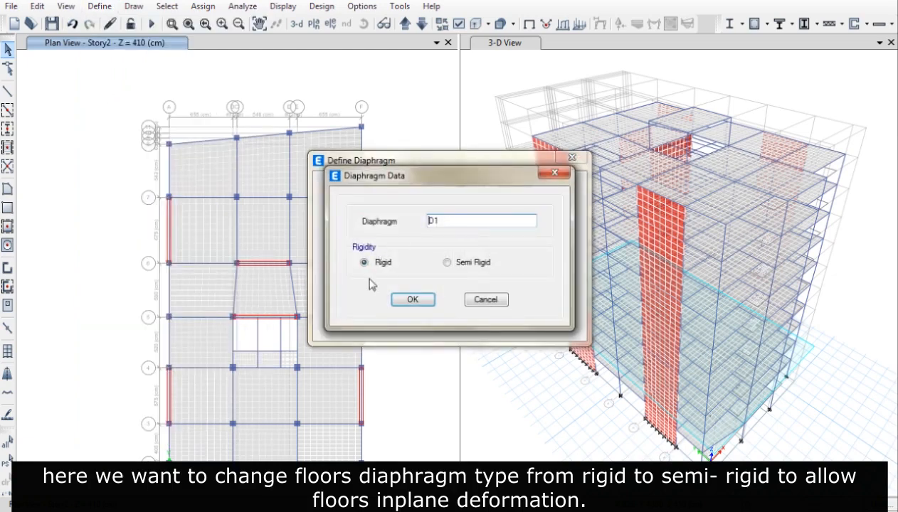
pyautogui.click(447, 263)
pyautogui.click(426, 301)
pyautogui.click(505, 286)
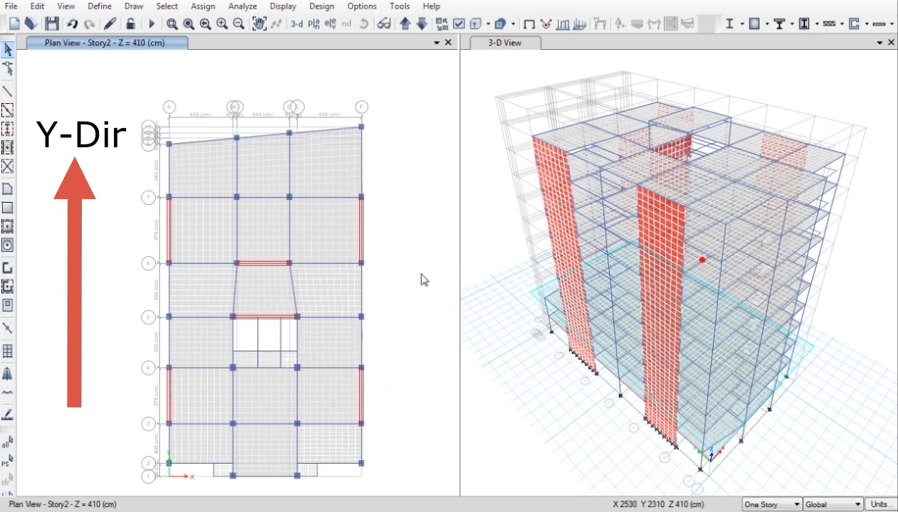
# Step: Select the joints at grid points F-2 and A-2 across All Stories, and restore the One Story selection mode
pyautogui.click(772, 504)
pyautogui.click(758, 473)
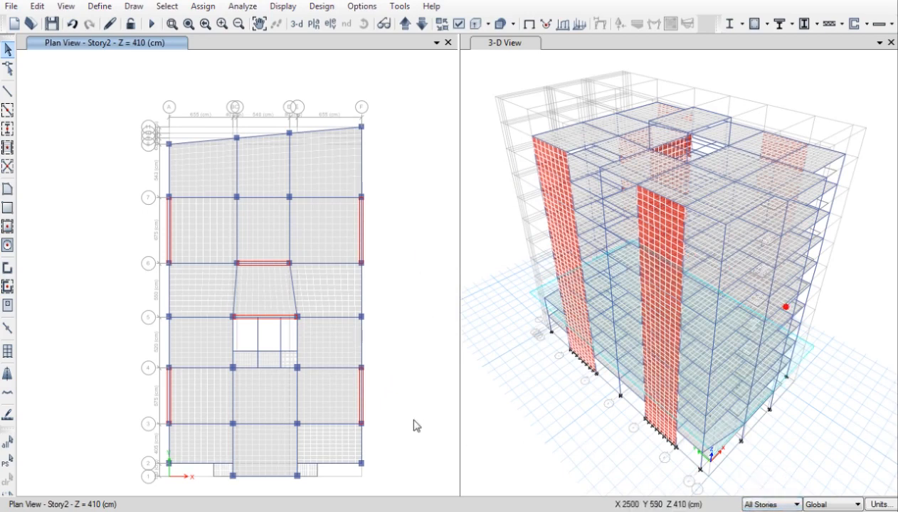
pyautogui.click(363, 464)
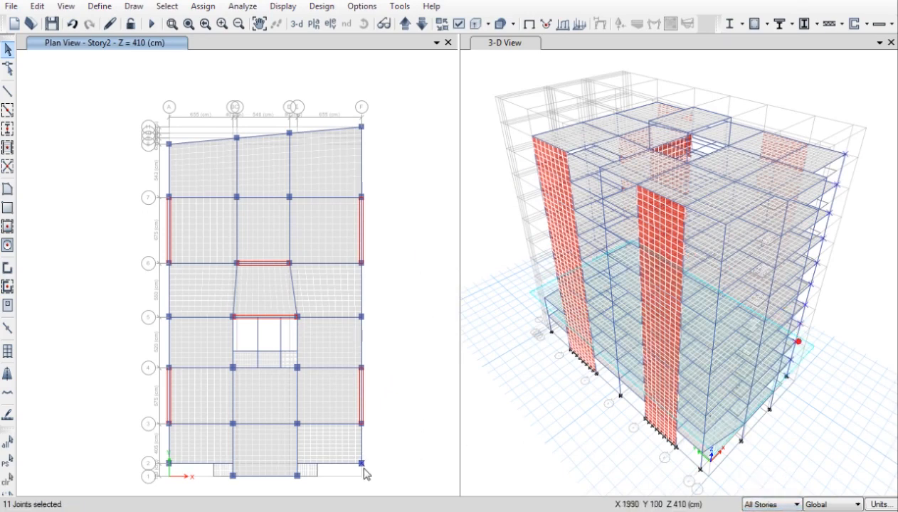
pyautogui.click(168, 463)
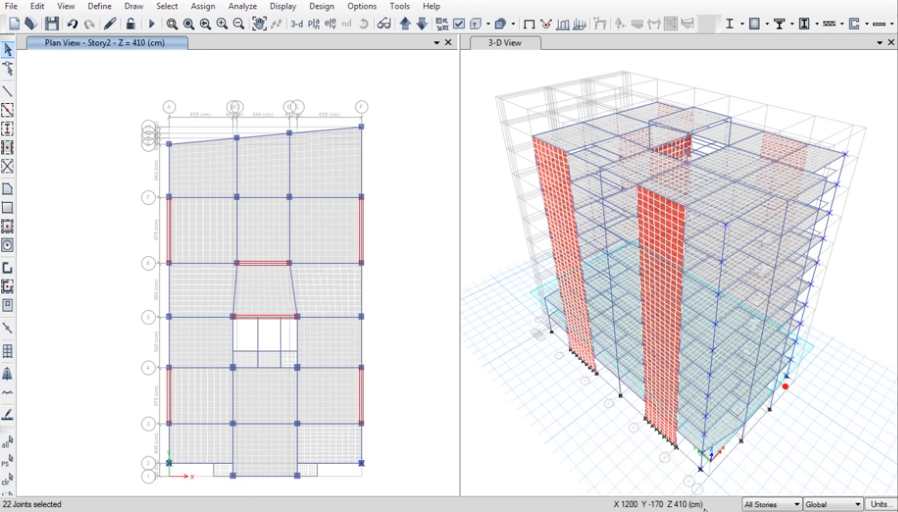
pyautogui.click(772, 505)
pyautogui.click(755, 472)
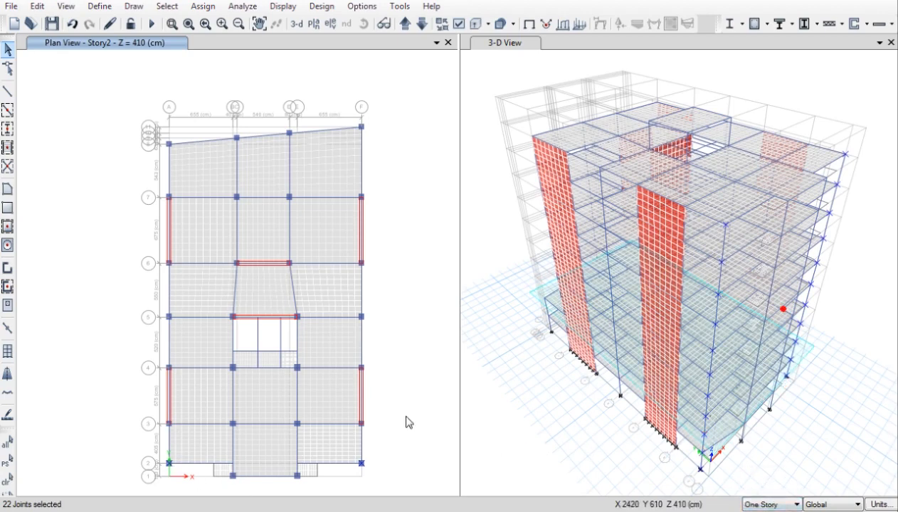
# Step: Show the Base plan and remove its joints at grid points F-2 and A-2 from the selection
pyautogui.click(316, 26)
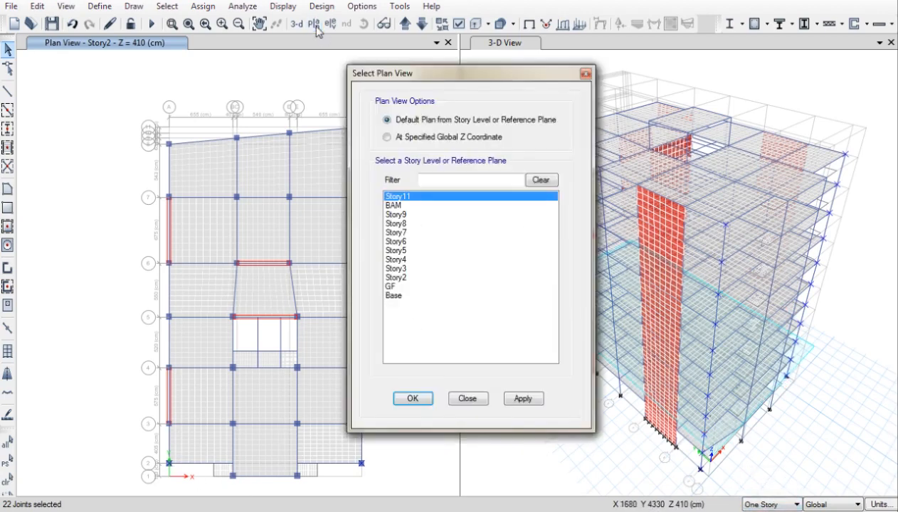
pyautogui.click(391, 296)
pyautogui.click(411, 399)
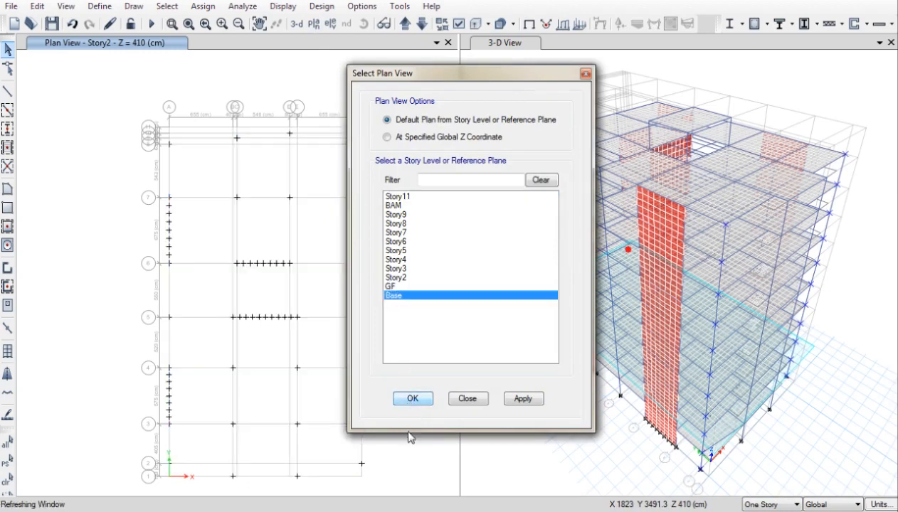
pyautogui.click(170, 465)
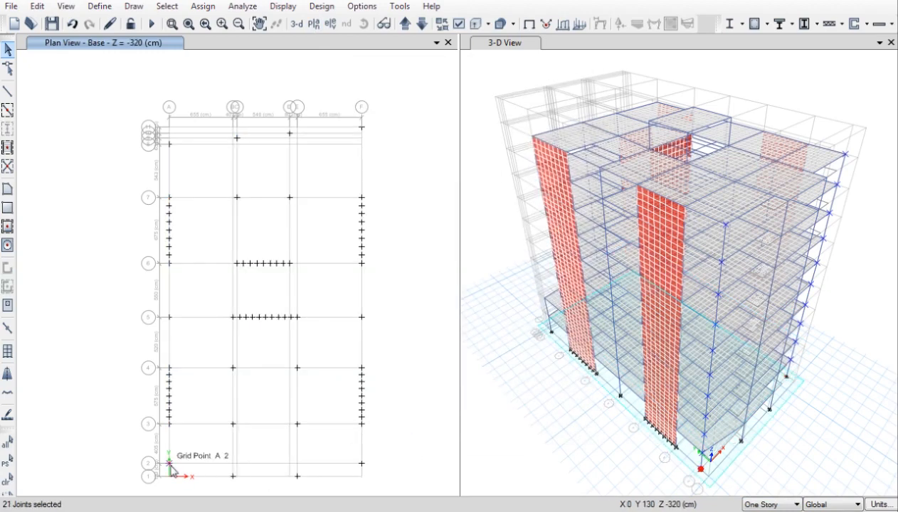
pyautogui.click(170, 465)
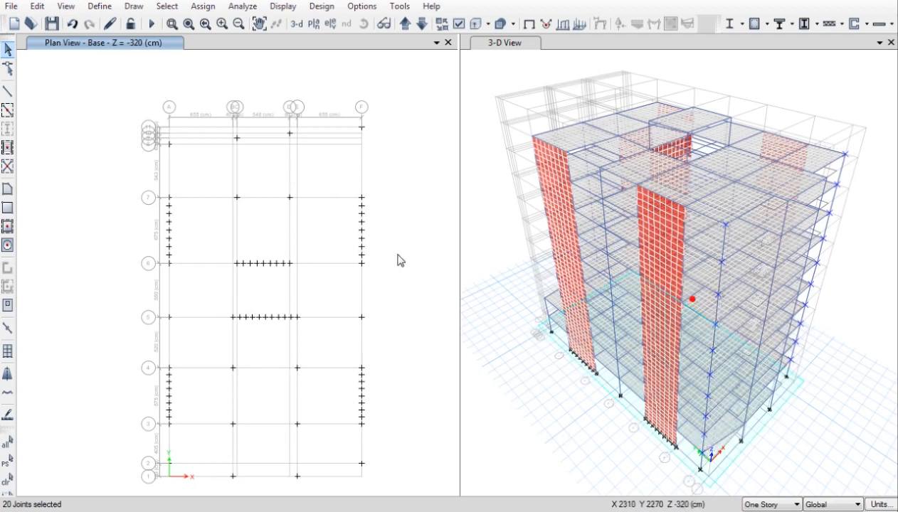
# Step: Check the selected joints on the GF plan and the BAM plan
pyautogui.click(405, 30)
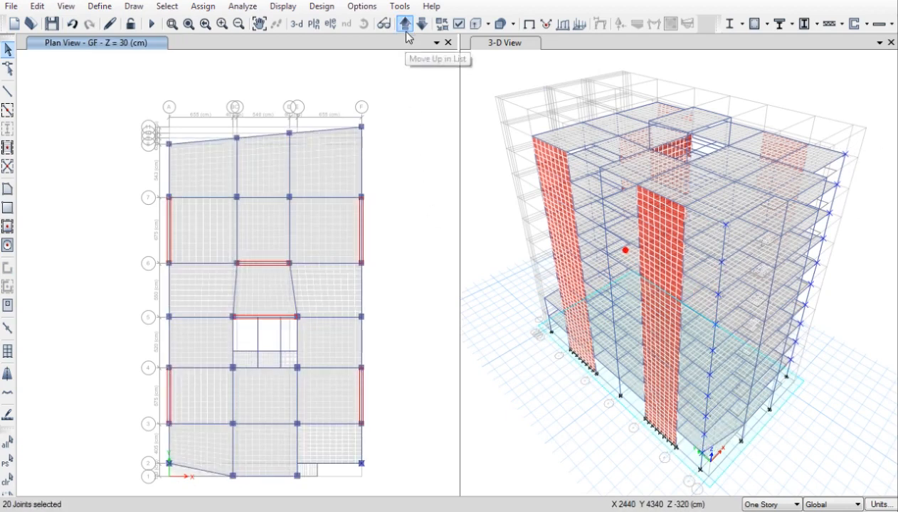
pyautogui.click(320, 29)
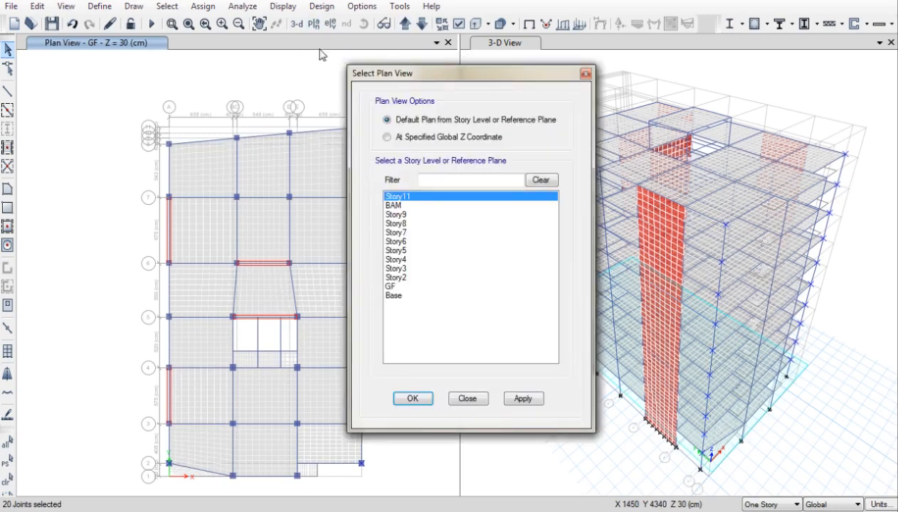
pyautogui.click(400, 205)
pyautogui.click(420, 403)
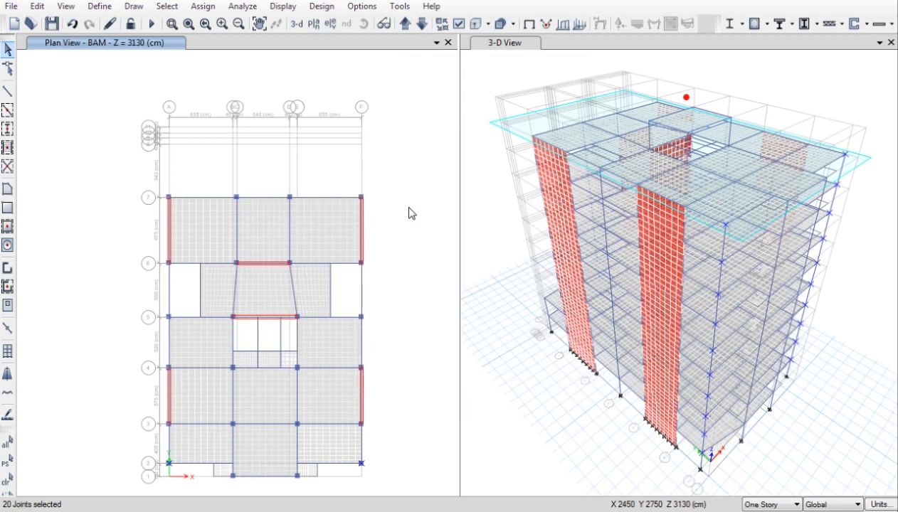
# Step: Assign a joint restraint in Translation Y only to the selected corner joints
pyautogui.press('alt')
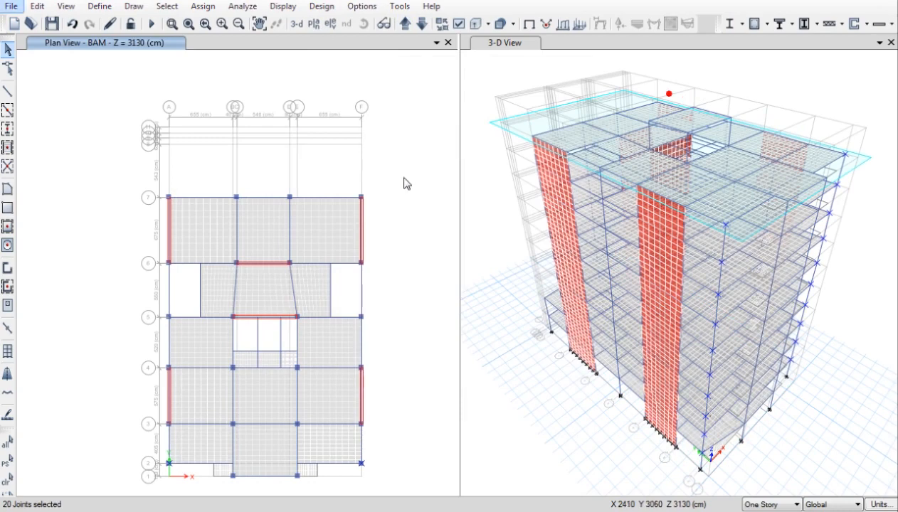
pyautogui.click(203, 6)
pyautogui.moveTo(201, 23)
pyautogui.click(446, 24)
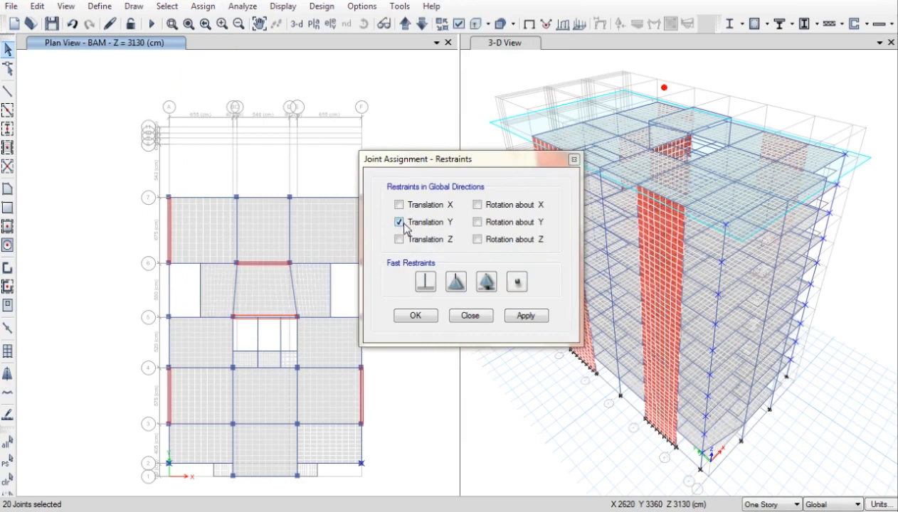
pyautogui.click(523, 315)
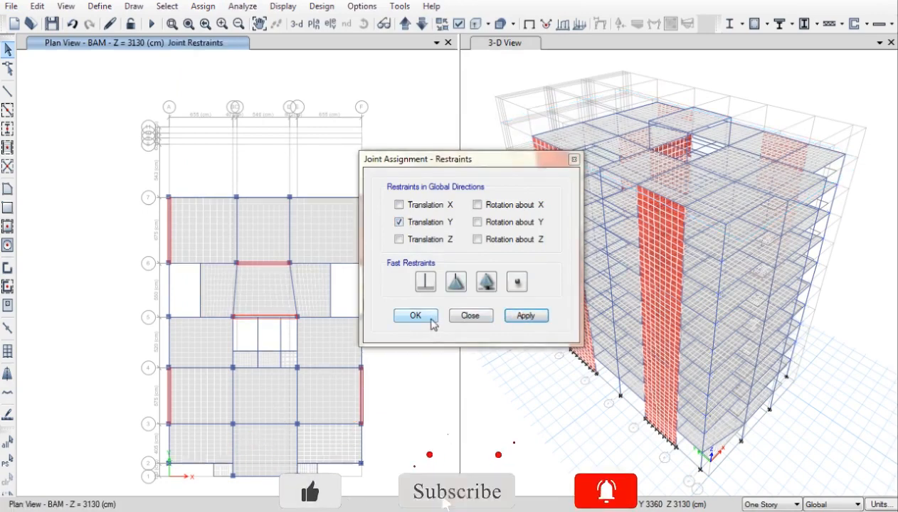
# Step: Finish the joint restraint assignment and add a load pattern named Diaph Y of type Other with self weight multiplier 0
pyautogui.click(431, 321)
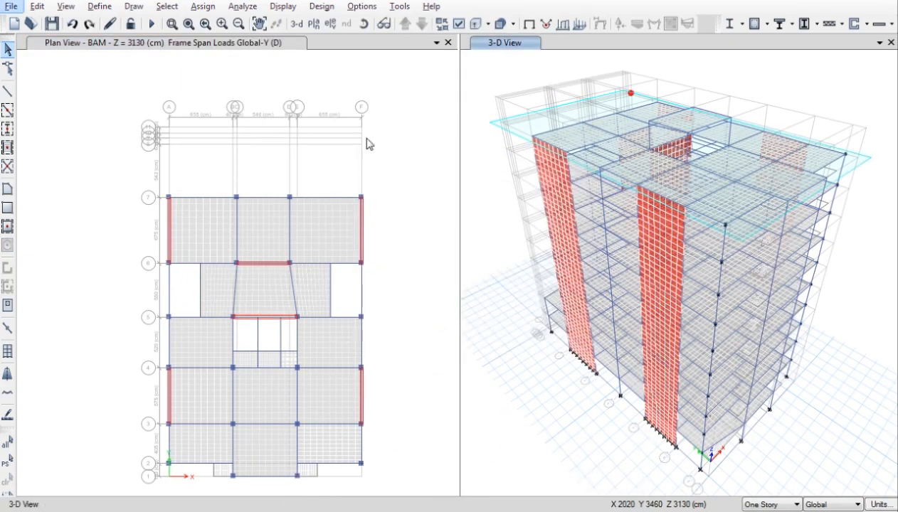
pyautogui.click(100, 7)
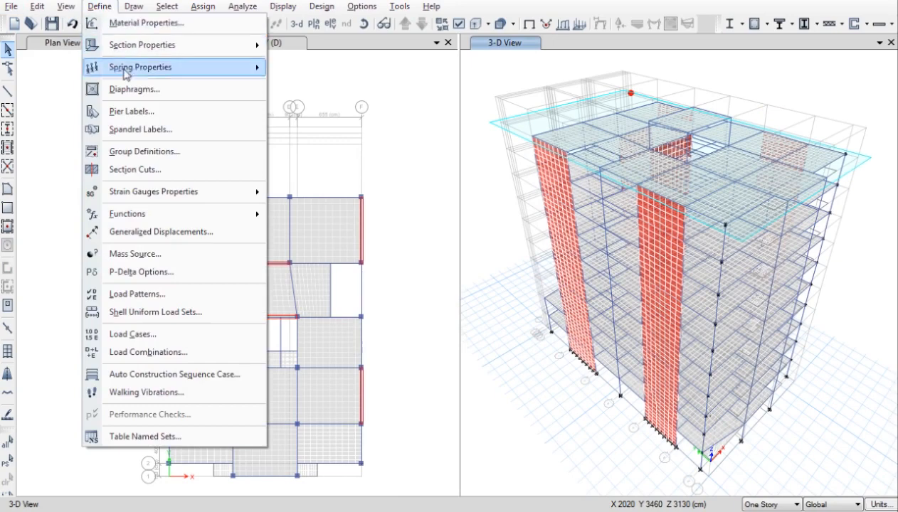
pyautogui.click(139, 294)
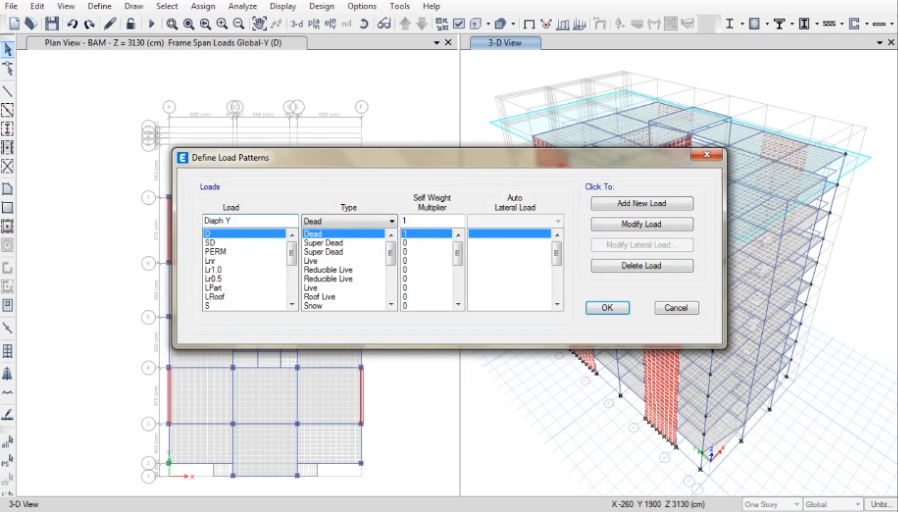
pyautogui.write('Diaph Y')
pyautogui.click(306, 225)
pyautogui.click(326, 345)
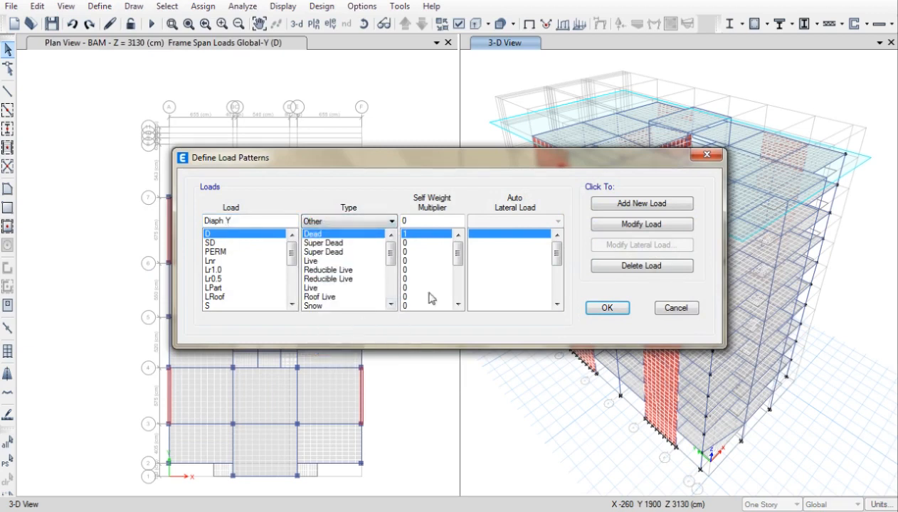
pyautogui.click(628, 205)
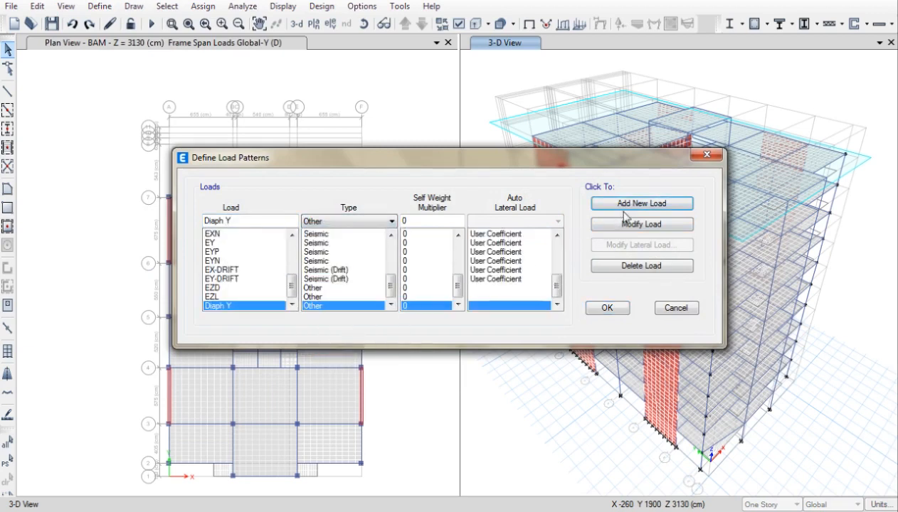
pyautogui.click(607, 308)
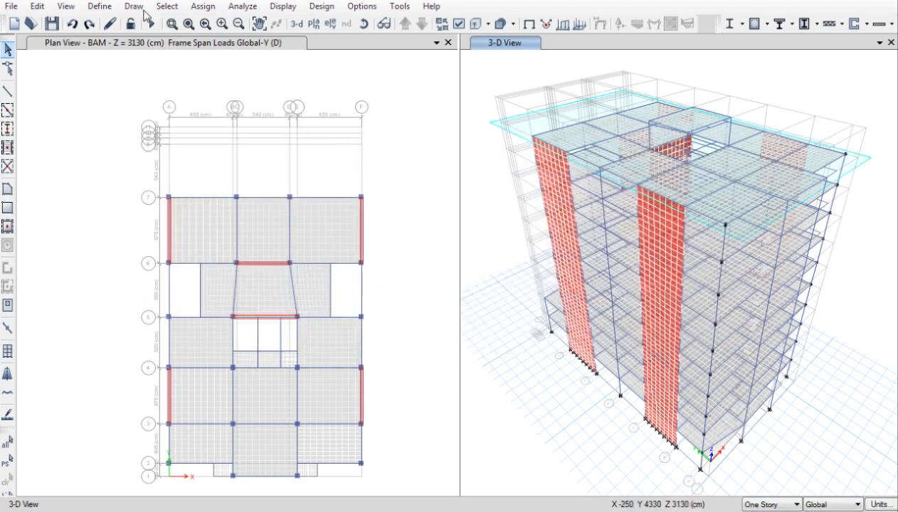
# Step: Draw a dimension line on the BAM plan from grid point A-7 to F-7, placed just beyond the slab edge
pyautogui.click(135, 6)
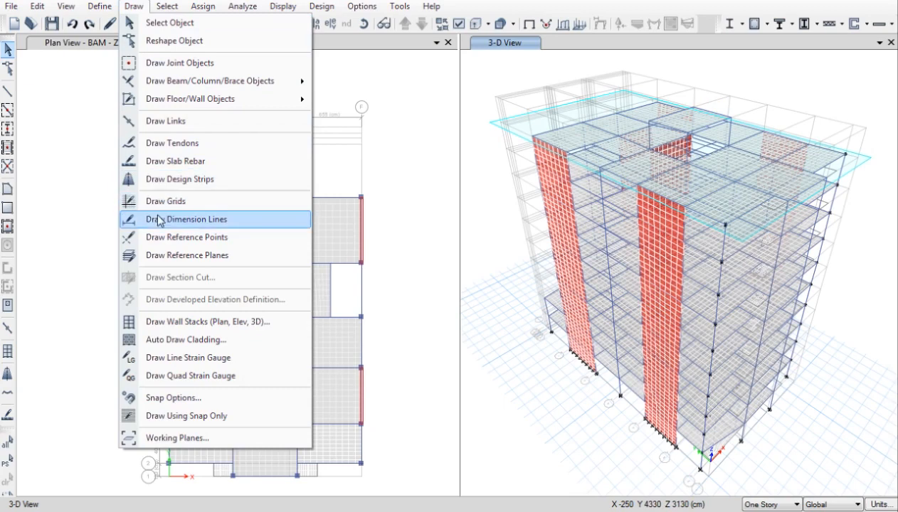
pyautogui.click(190, 221)
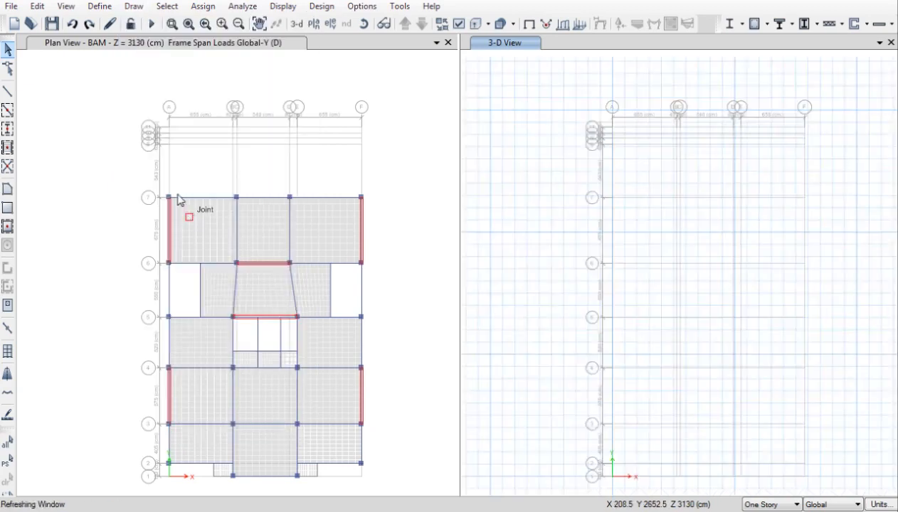
pyautogui.click(171, 198)
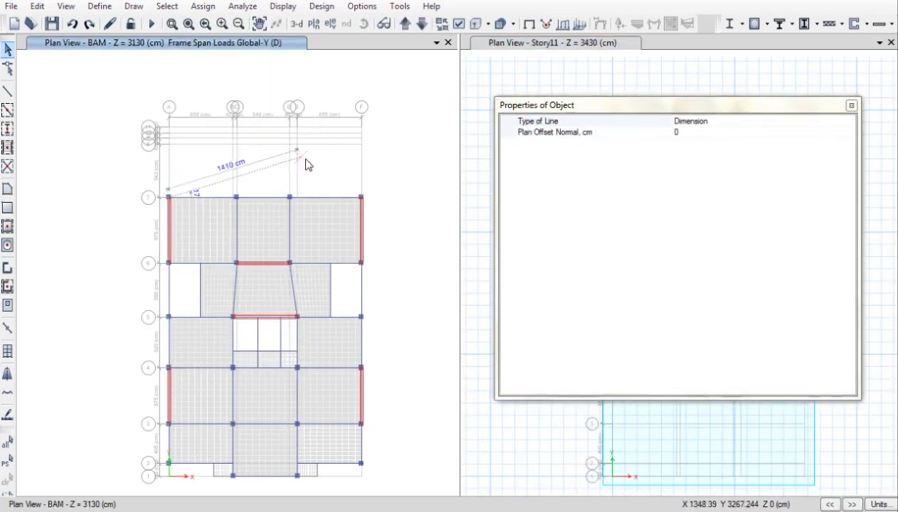
pyautogui.click(361, 198)
pyautogui.click(285, 171)
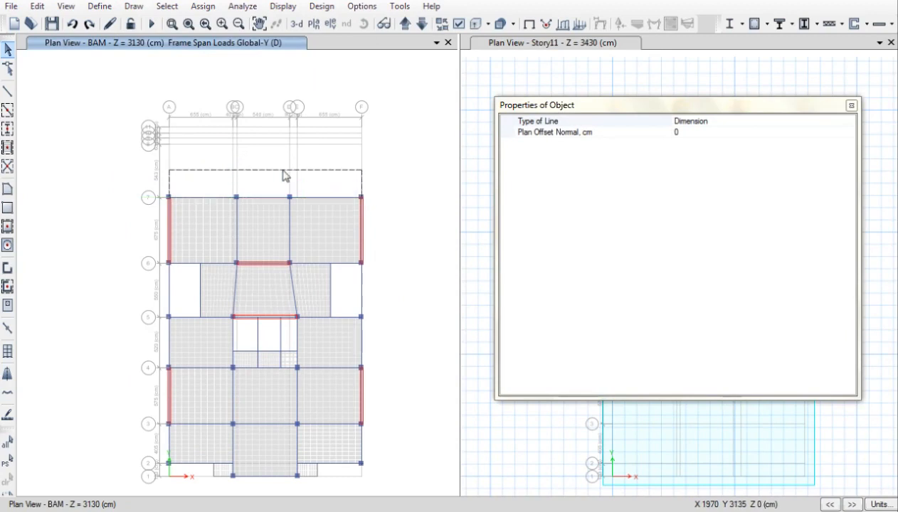
pyautogui.click(8, 49)
# Step: Select the three beams along grid line 7 on BAM and set up a distributed frame load with pattern Diaph Y in Global-Y
pyautogui.scroll(2, 263, 199)
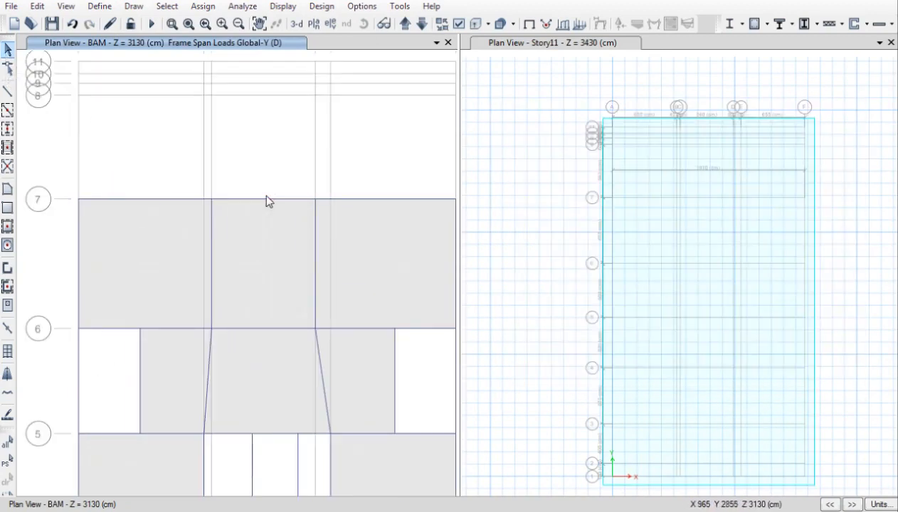
pyautogui.moveTo(275, 203); pyautogui.dragTo(257, 226, button='middle')
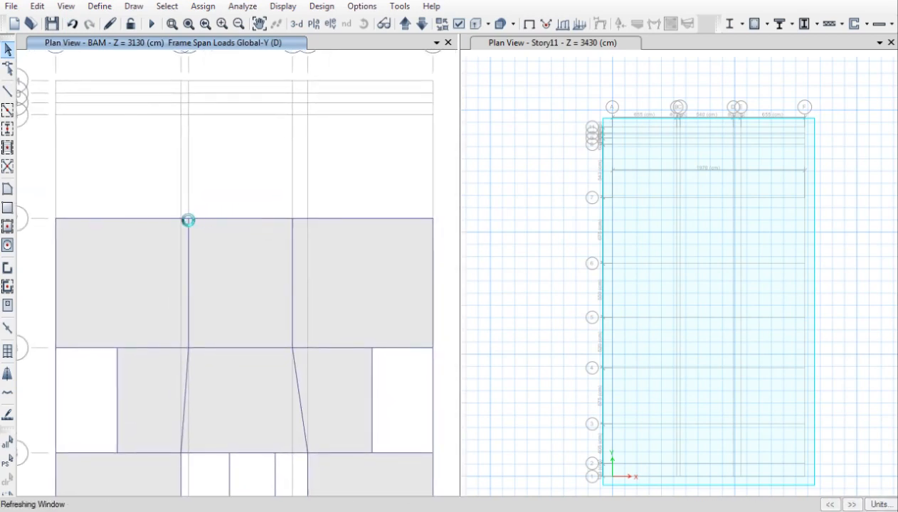
pyautogui.click(116, 219)
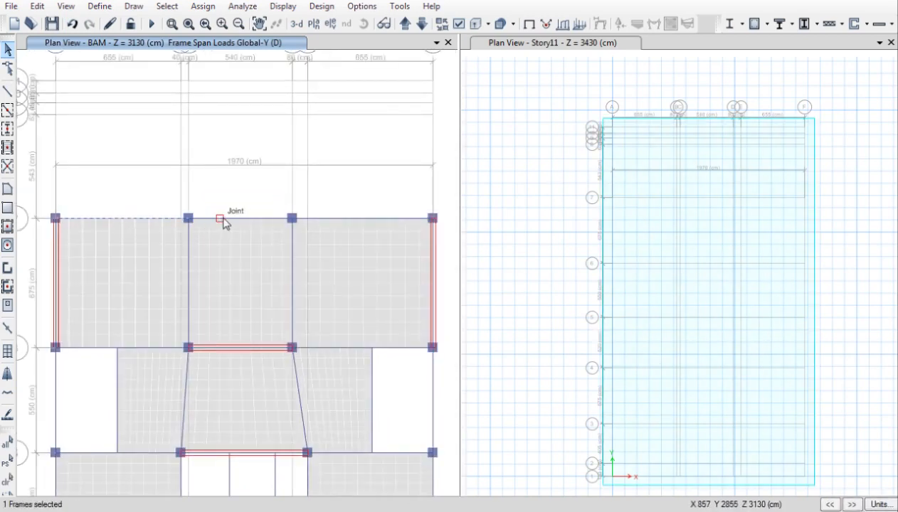
pyautogui.click(224, 219)
pyautogui.click(340, 221)
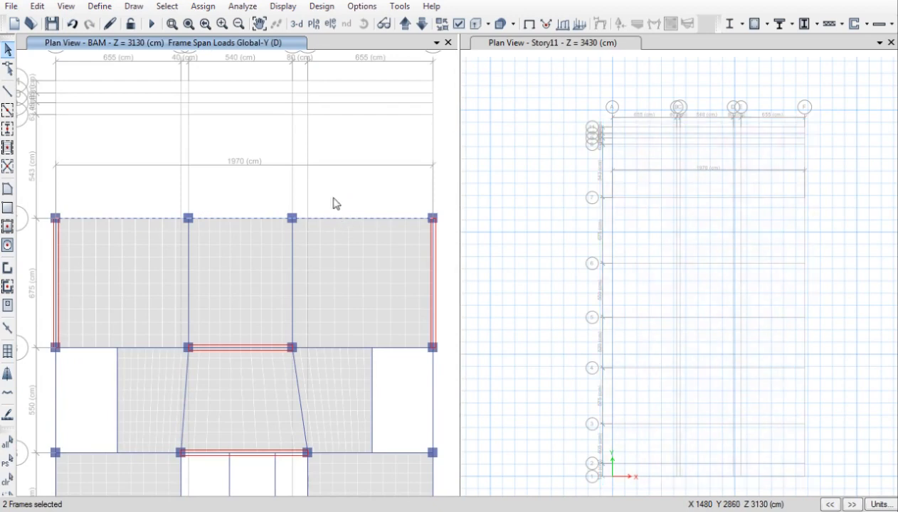
pyautogui.click(203, 6)
pyautogui.moveTo(228, 139)
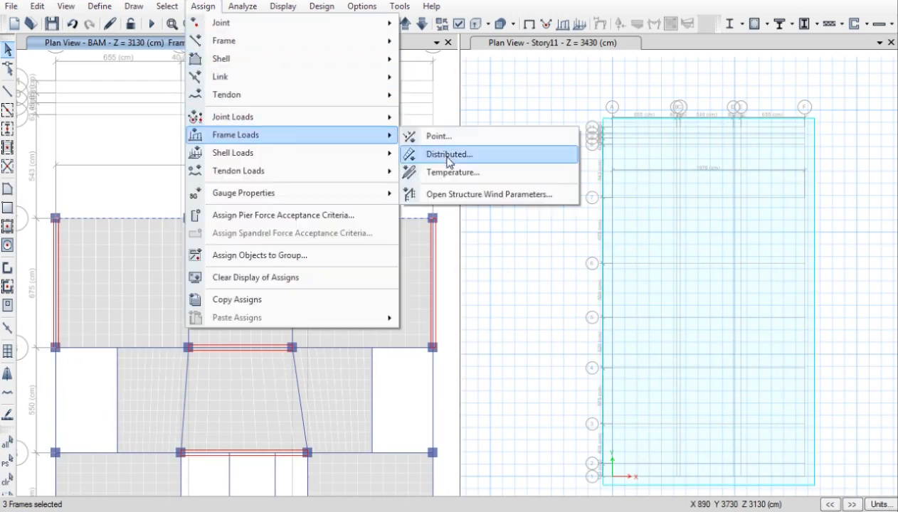
pyautogui.click(444, 154)
pyautogui.click(665, 97)
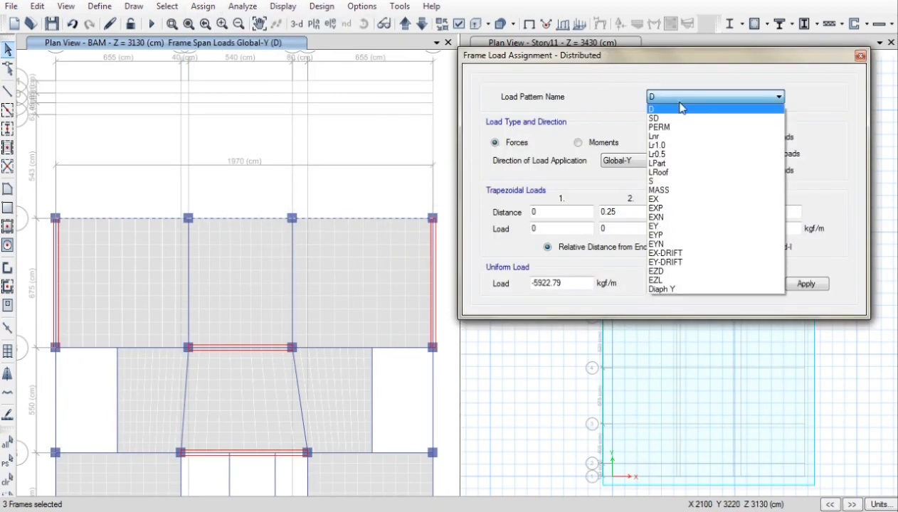
pyautogui.click(661, 289)
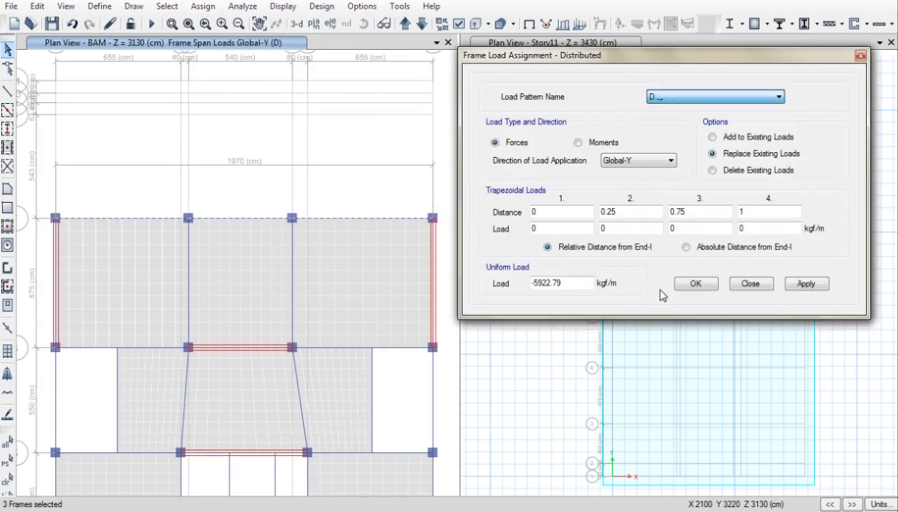
pyautogui.click(631, 163)
pyautogui.click(631, 209)
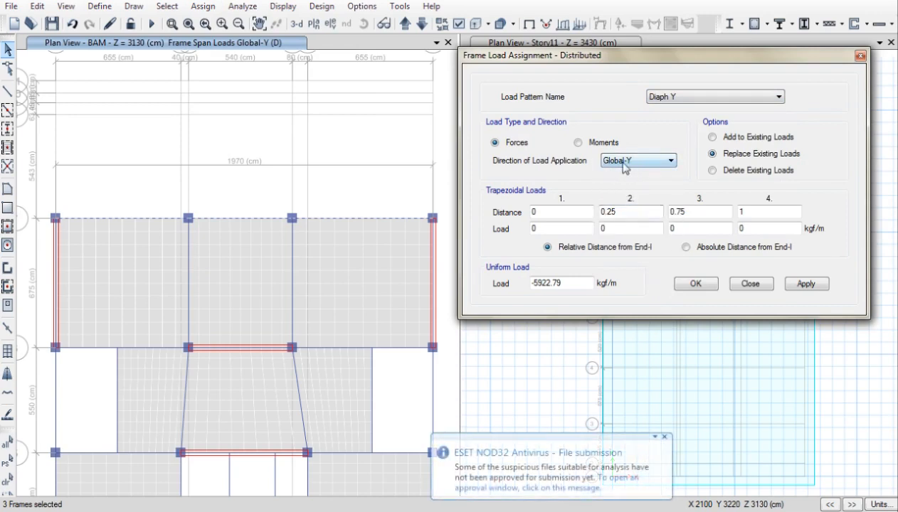
pyautogui.moveTo(571, 282); pyautogui.dragTo(463, 290)
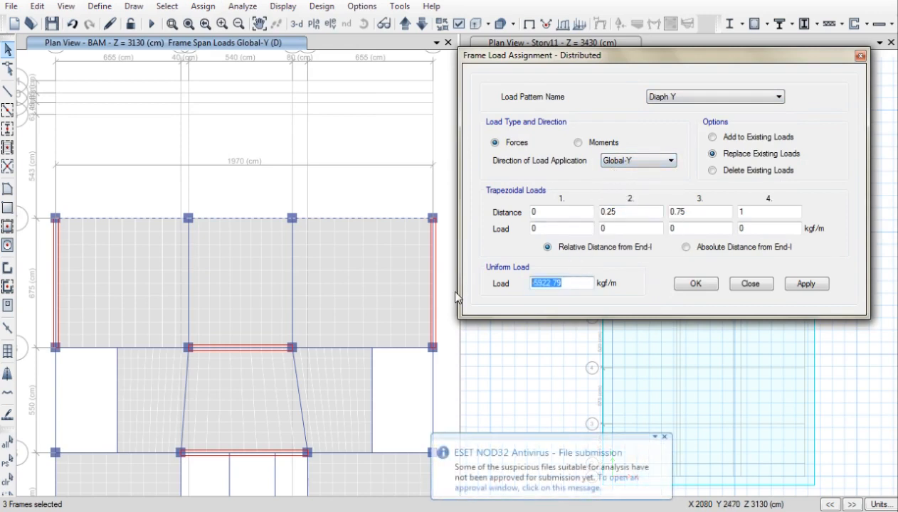
pyautogui.write('-')
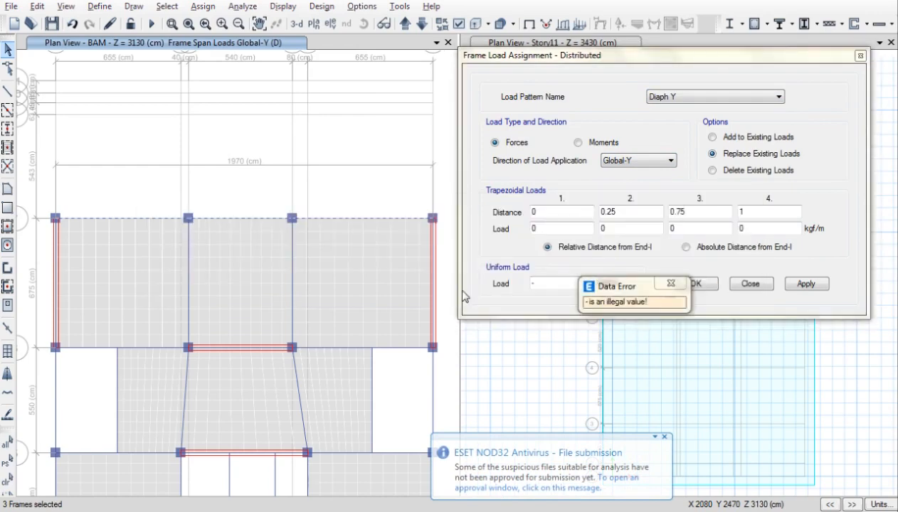
pyautogui.click(665, 286)
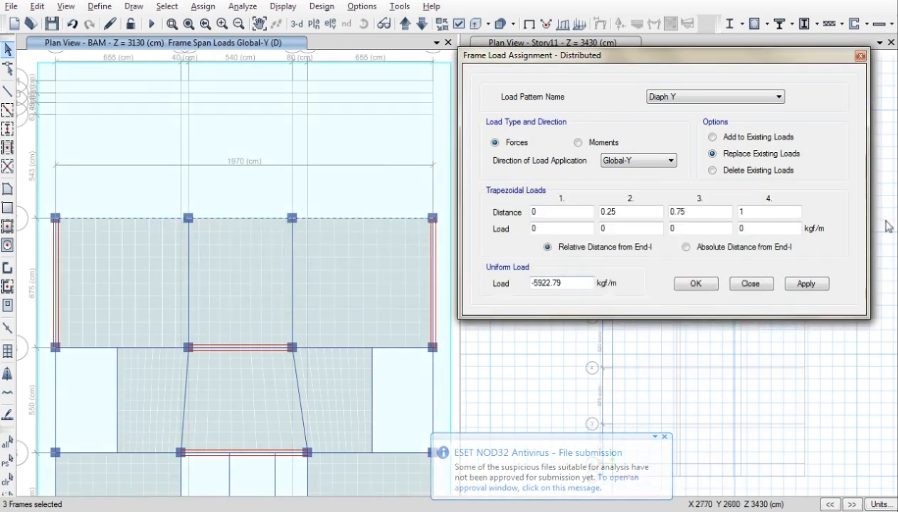
# Step: Look up the BAM story response in Excel and apply it over 19.7 m as a uniform load of -5490.66 kgf/m (108166/19.7) to the selected beams
pyautogui.hotkey('alt', 'Tab')
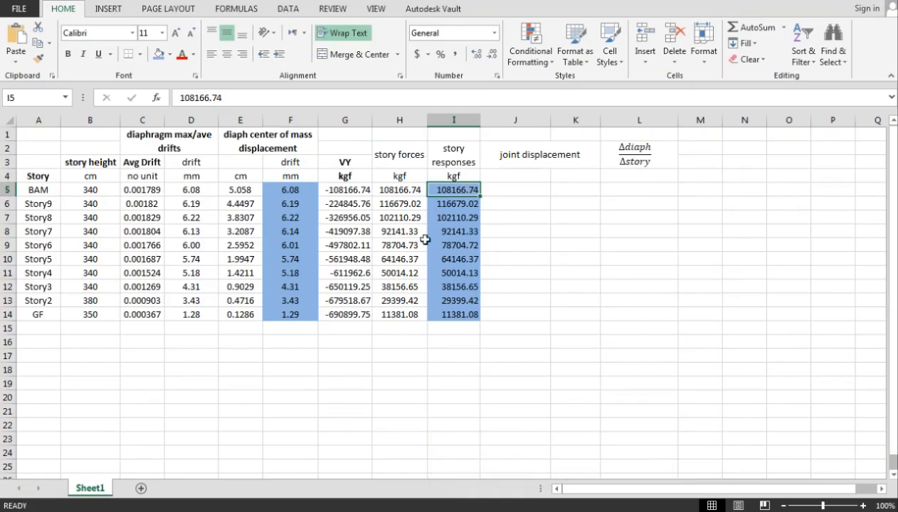
pyautogui.hotkey('alt', 'Tab')
pyautogui.moveTo(573, 282); pyautogui.dragTo(493, 284)
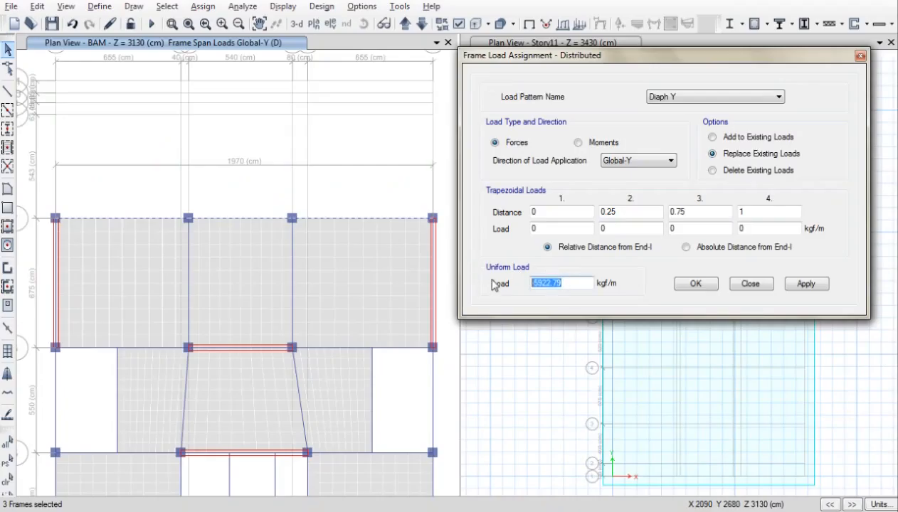
pyautogui.write('108166/19.7')
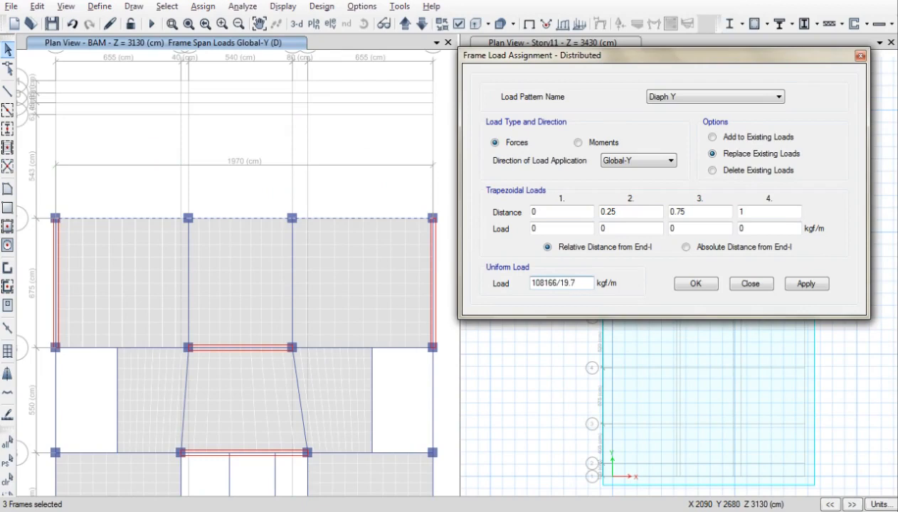
pyautogui.press('Return')
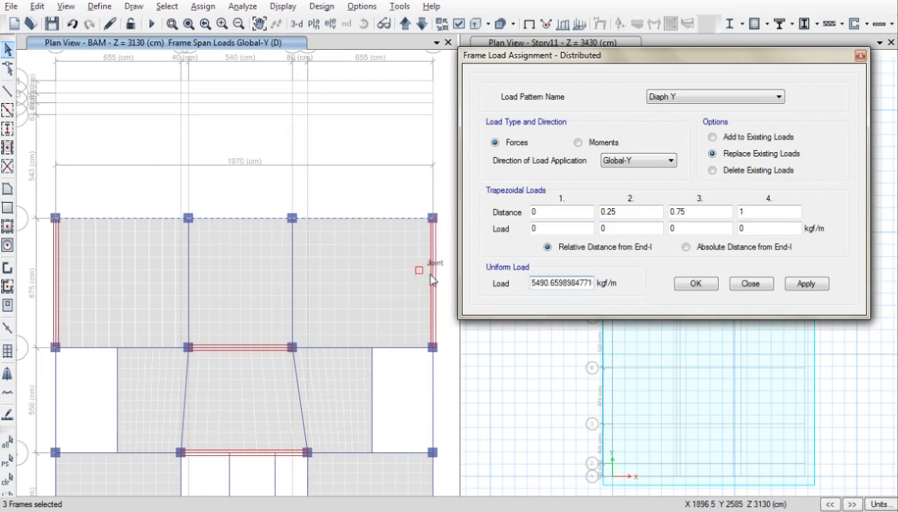
pyautogui.write('-')
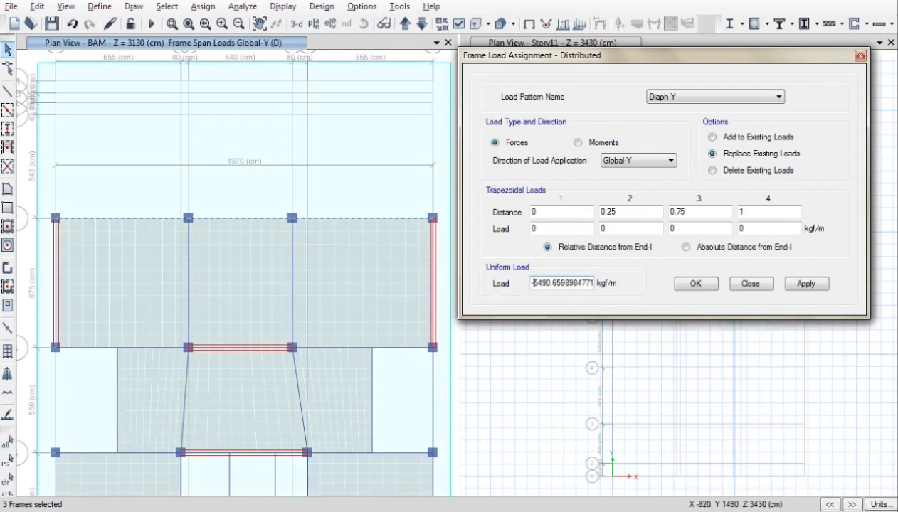
pyautogui.click(806, 286)
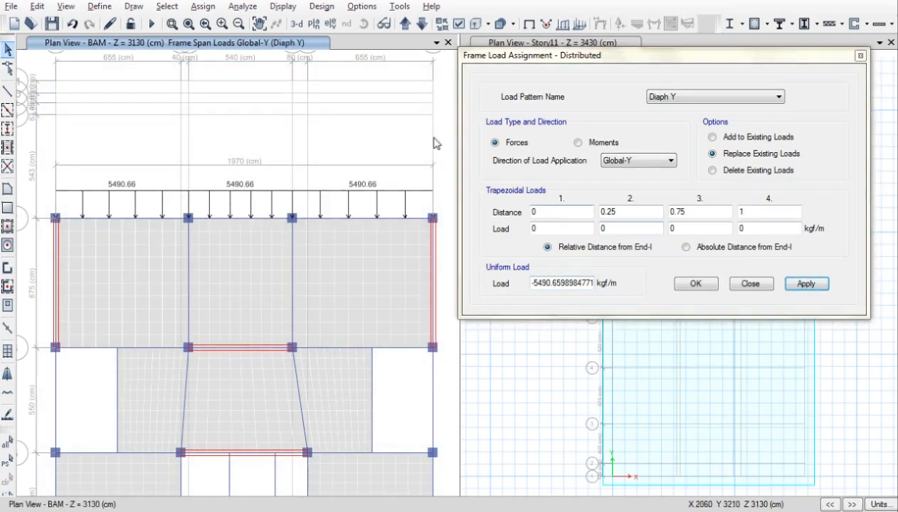
# Step: Show the Story9 plan, look up its story response in Excel, and set the uniform load to -5922.79 kgf/m (116679/19.7, made negative)
pyautogui.click(421, 29)
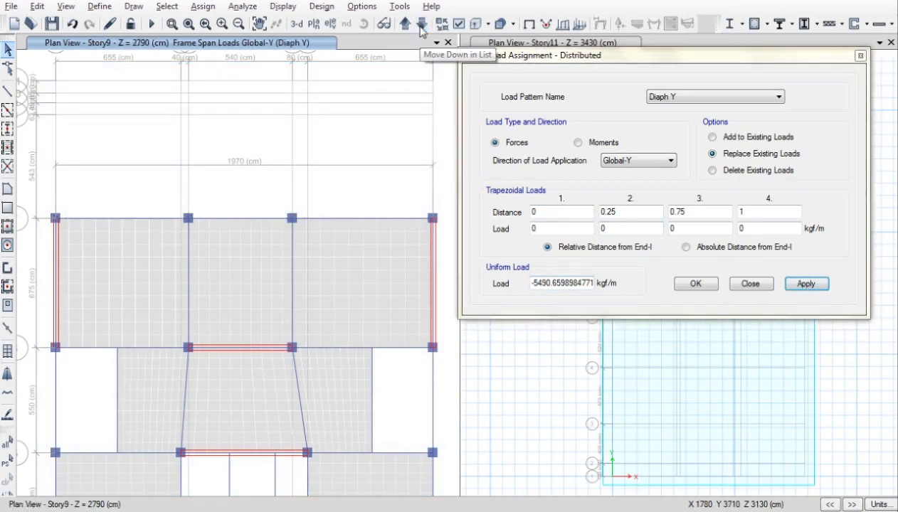
pyautogui.hotkey('alt', 'Tab')
pyautogui.press('Down')
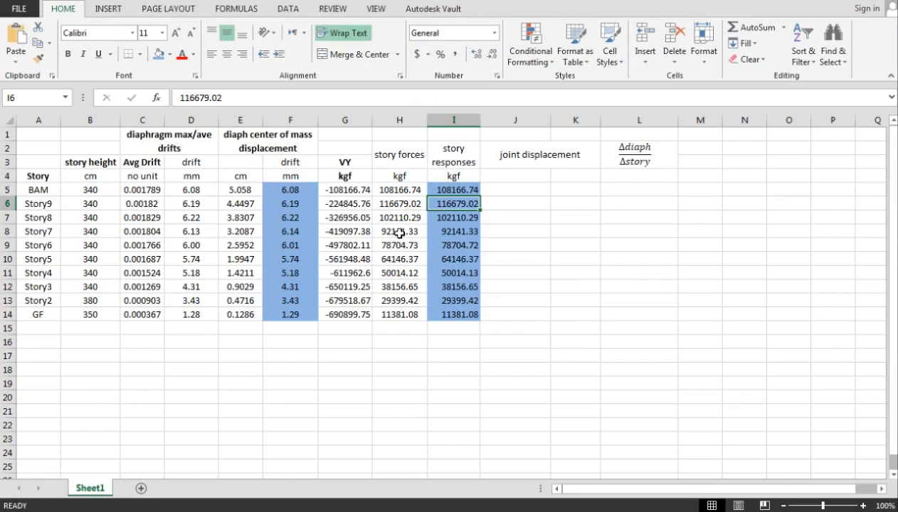
pyautogui.hotkey('alt', 'Tab')
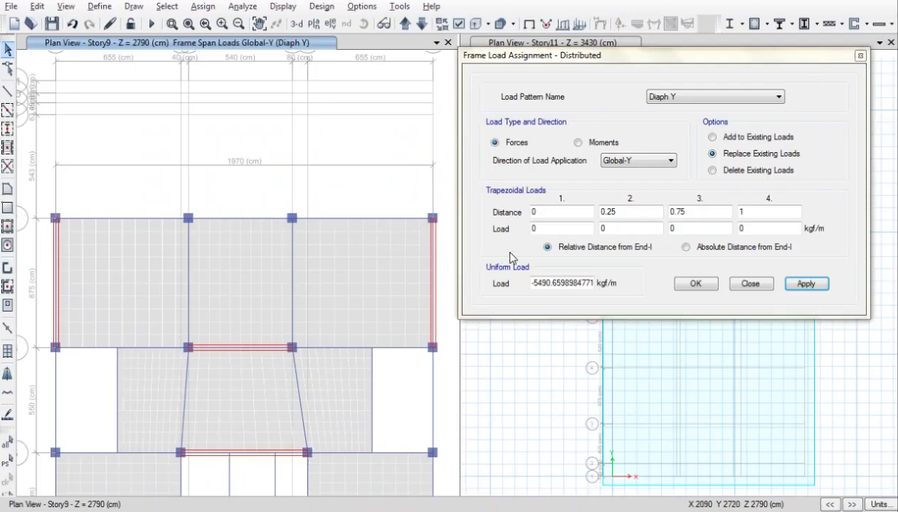
pyautogui.click(559, 282)
pyautogui.moveTo(571, 283); pyautogui.dragTo(471, 284)
pyautogui.write('116679/19.7')
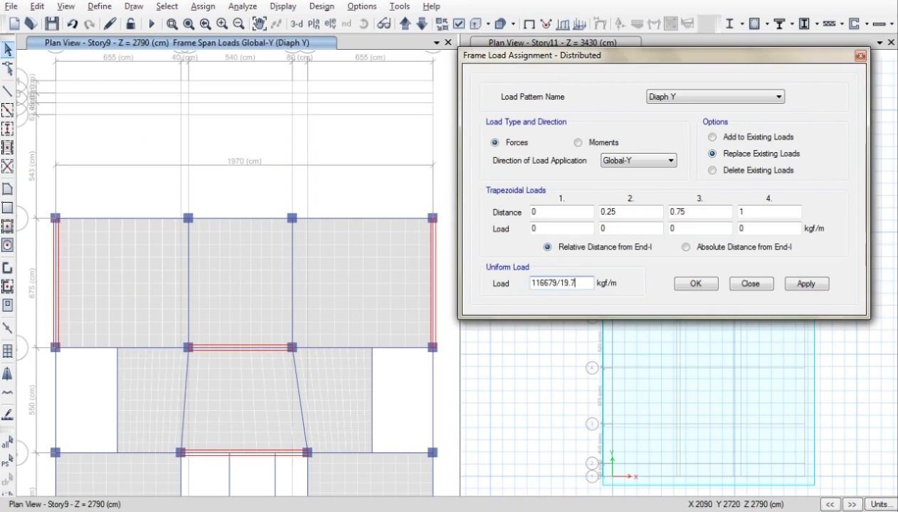
pyautogui.press('Return')
pyautogui.write('-5922.791878172')
# Step: Select the three beams along grid line 7 on Story9 and apply the Diaph Y uniform load to them
pyautogui.click(358, 225)
pyautogui.click(355, 219)
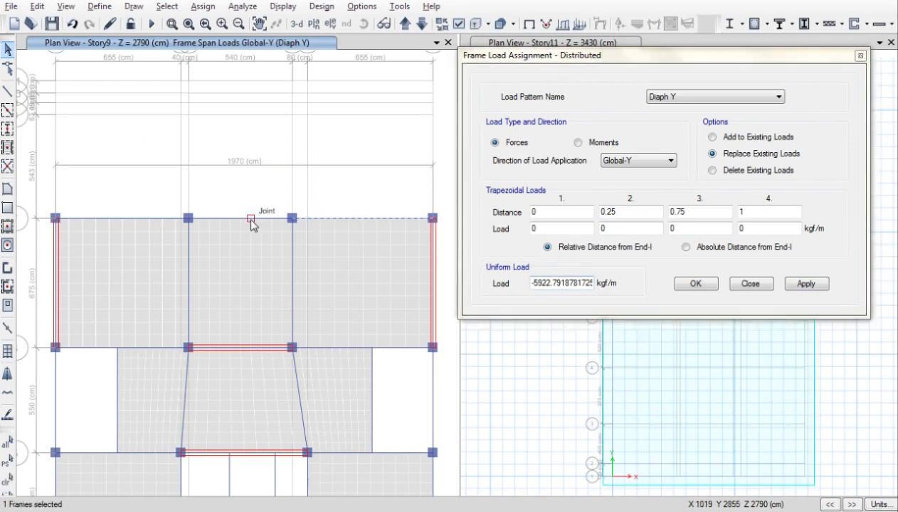
pyautogui.click(242, 218)
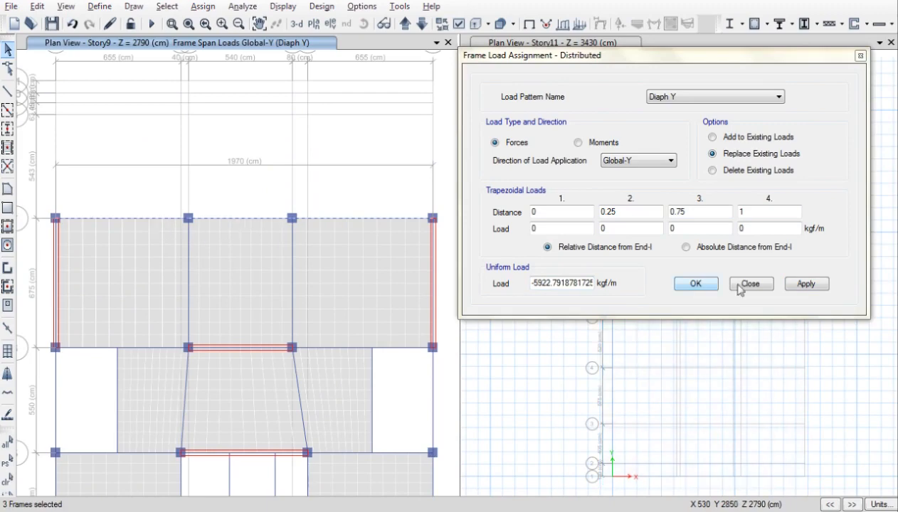
pyautogui.click(804, 283)
# Step: Look up the Story8 story response in Excel and set the uniform load to -5183.25 kgf/m (102110/19.7, made negative)
pyautogui.hotkey('alt', 'Tab')
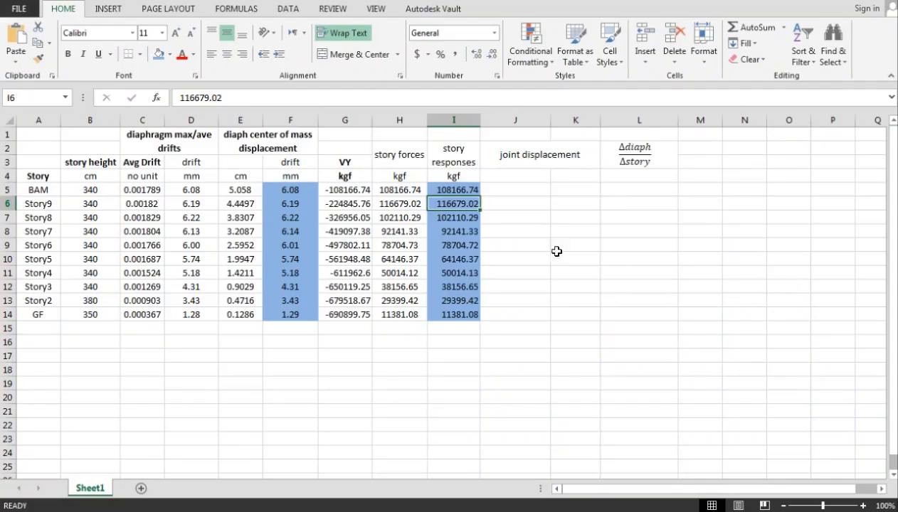
pyautogui.click(445, 217)
pyautogui.hotkey('alt', 'Tab')
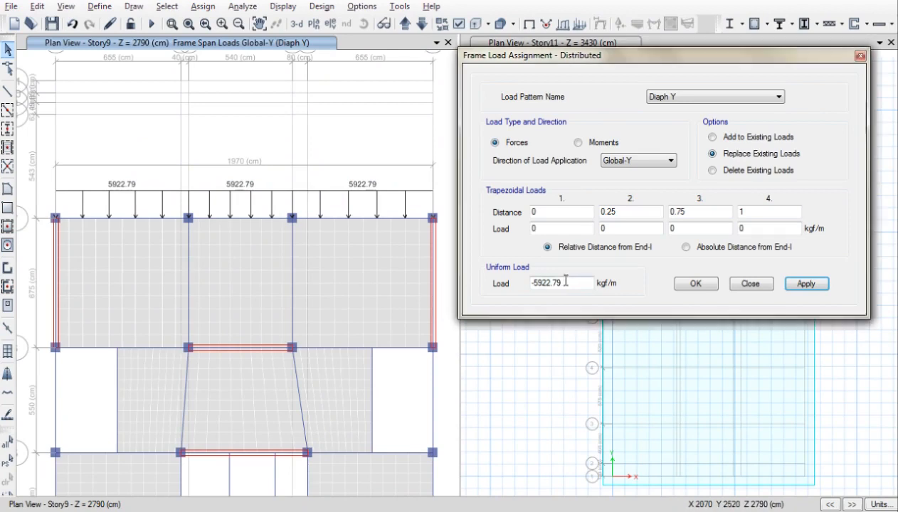
pyautogui.moveTo(567, 283); pyautogui.dragTo(473, 284)
pyautogui.write('102110')
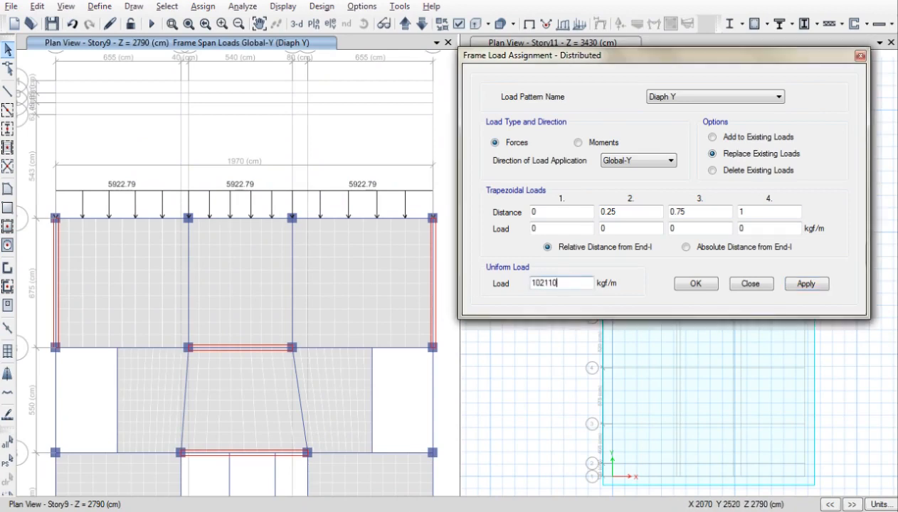
pyautogui.write('/19.7')
pyautogui.press('Tab')
pyautogui.write('-')
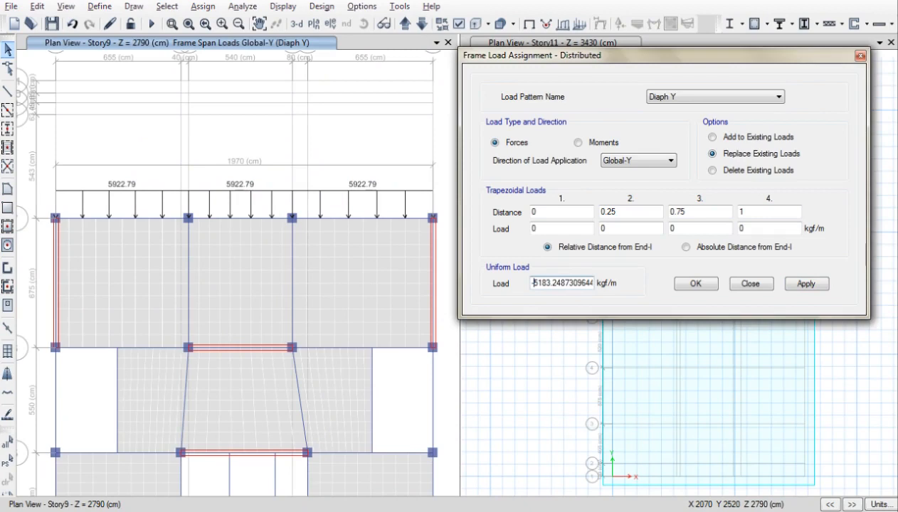
pyautogui.click(379, 219)
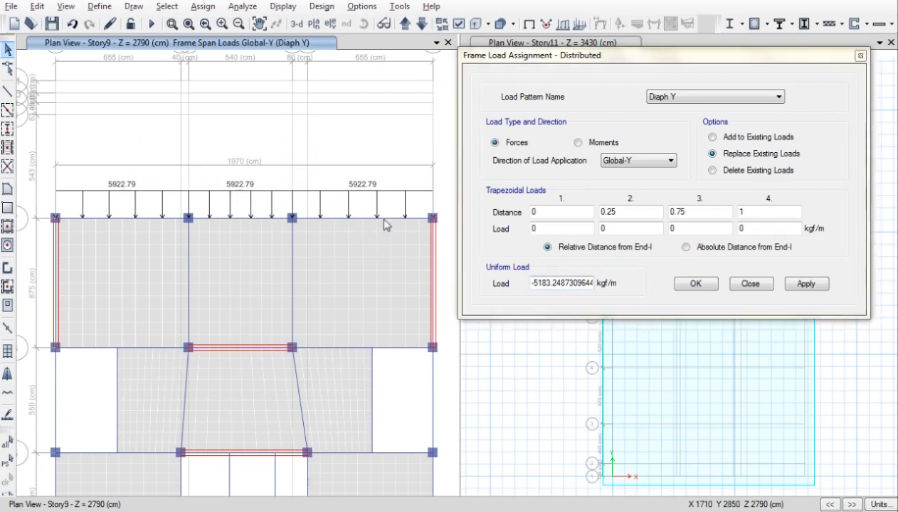
pyautogui.click(156, 219)
pyautogui.click(804, 284)
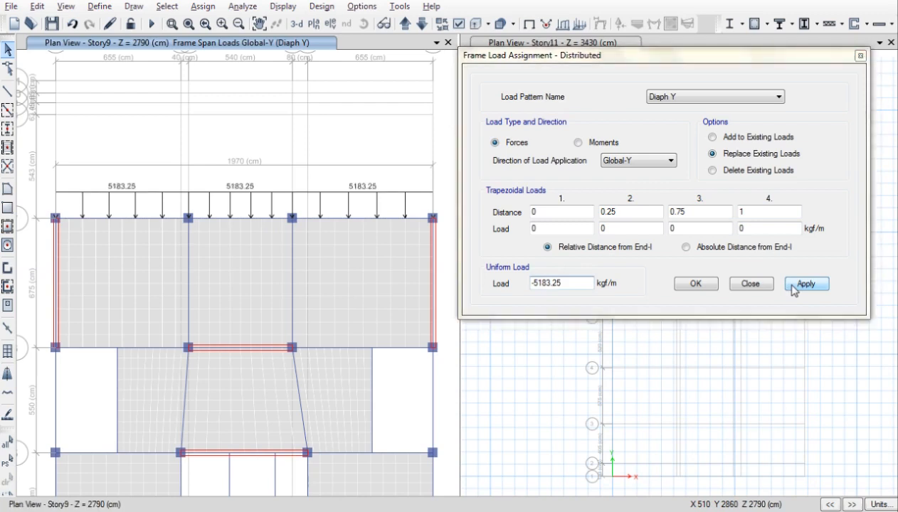
pyautogui.click(72, 24)
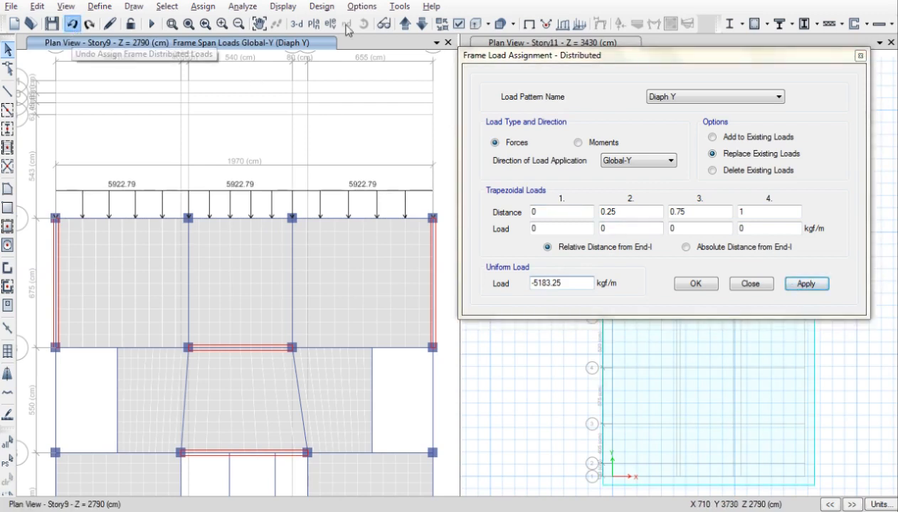
# Step: Show the Story8 plan, select the three beams along grid line 7, and apply the -5183.25 kgf/m Diaph Y uniform load to them
pyautogui.click(421, 23)
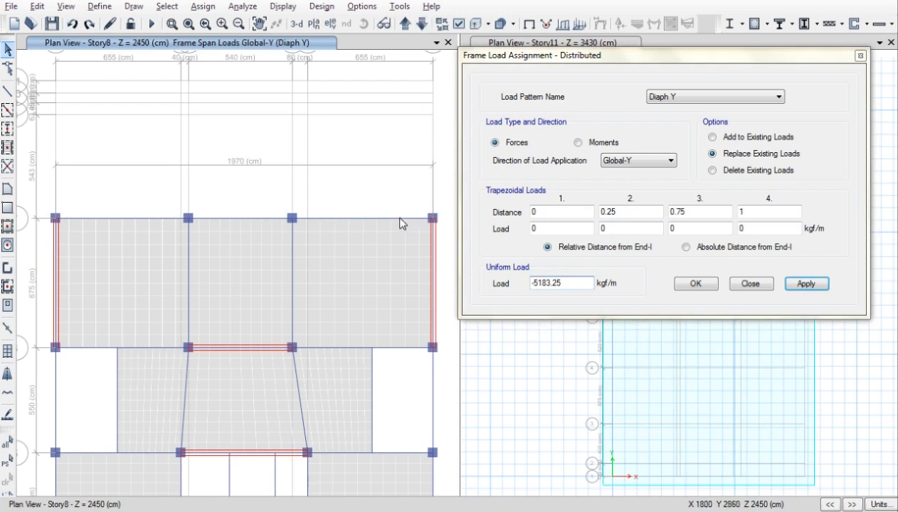
pyautogui.click(224, 225)
pyautogui.click(152, 217)
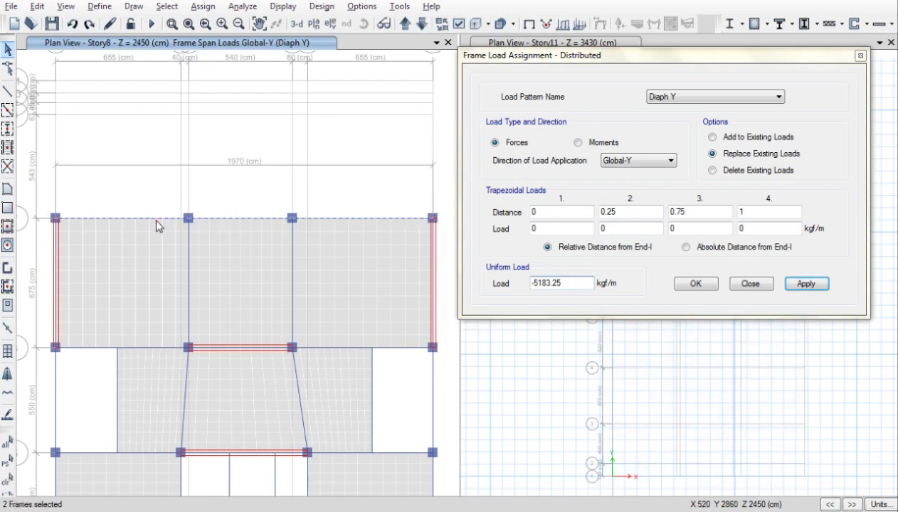
pyautogui.click(804, 284)
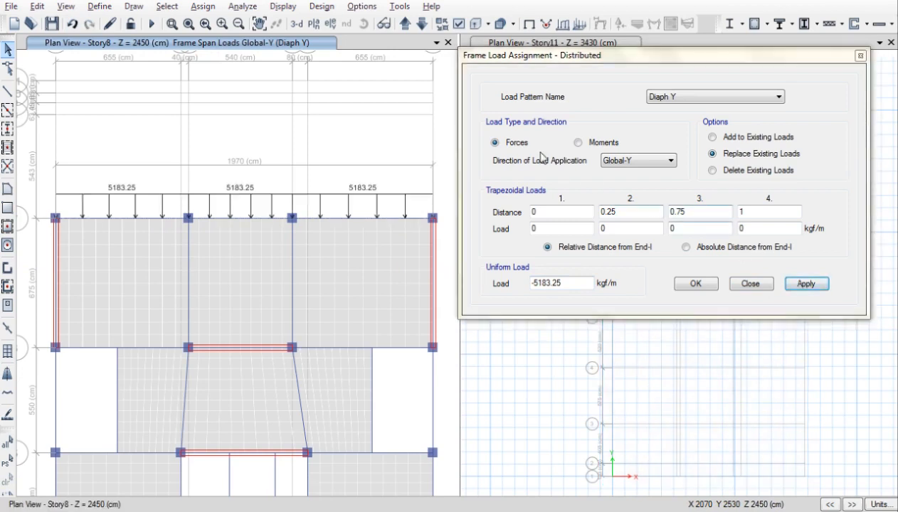
# Step: Show the Story7 plan and select the three beams along grid line 7
pyautogui.click(421, 26)
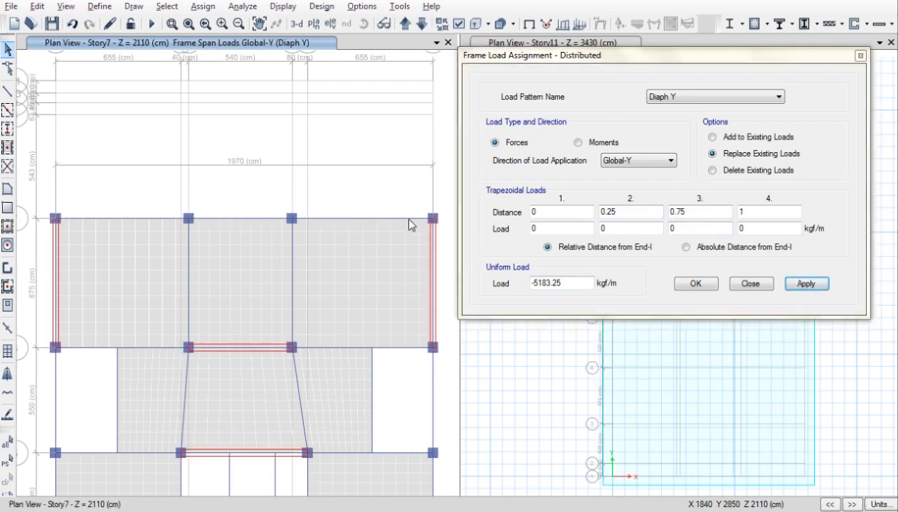
pyautogui.click(256, 222)
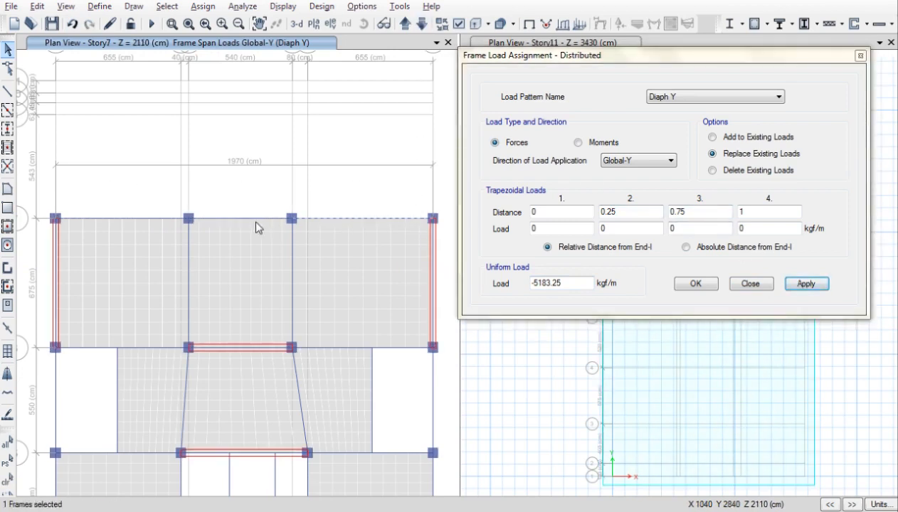
pyautogui.click(156, 220)
# Step: Look up the Story7 story response in Excel and apply a uniform load of -4677.21 kgf/m (-92141/19.7) to the selected beams
pyautogui.hotkey('alt', 'Tab')
pyautogui.click(467, 232)
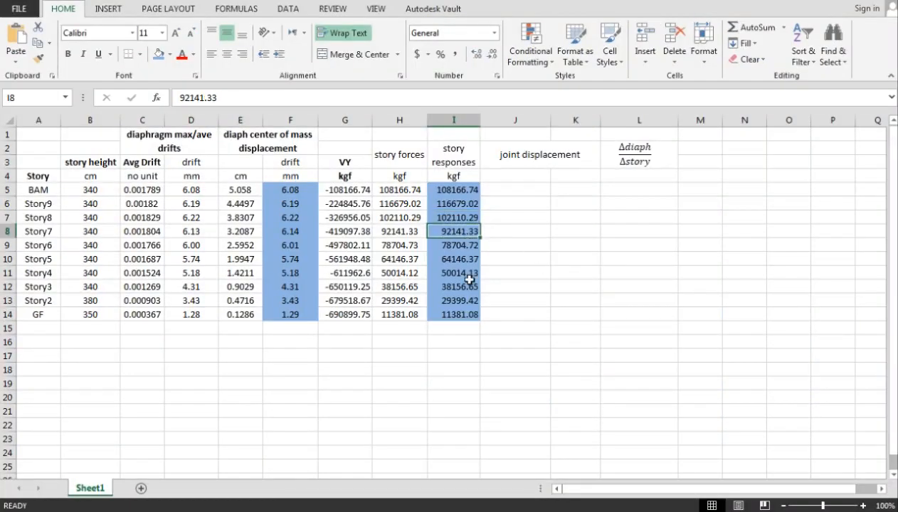
pyautogui.hotkey('alt', 'Tab')
pyautogui.moveTo(574, 283); pyautogui.dragTo(498, 282)
pyautogui.write('-92141/19.7')
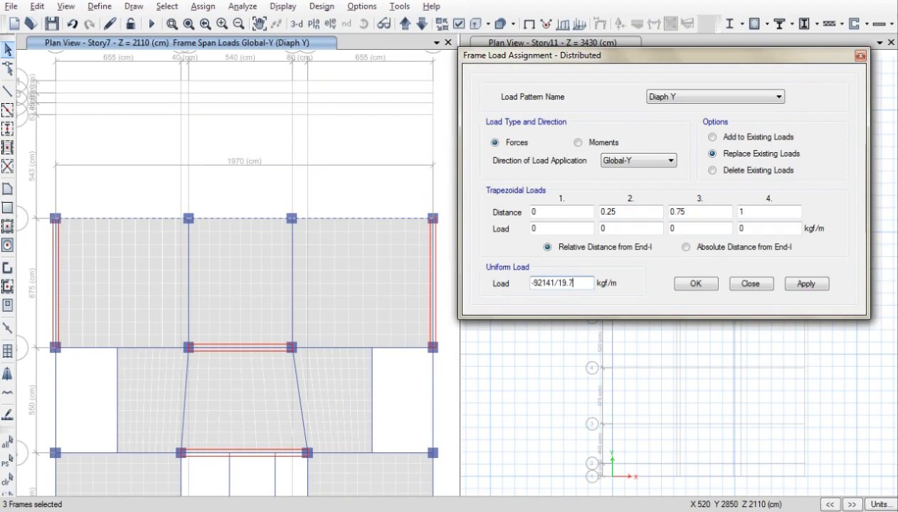
pyautogui.press('Return')
pyautogui.click(805, 284)
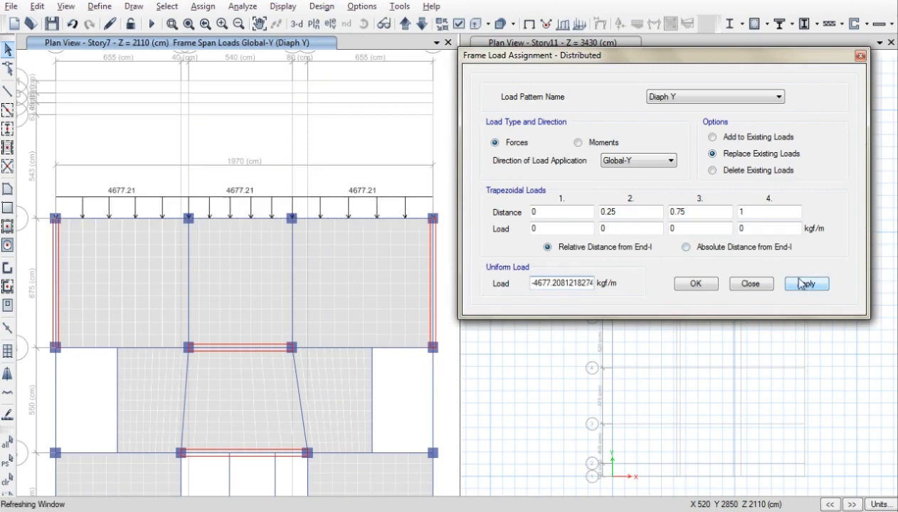
# Step: Show the Story6 plan and select the three beams along grid line 7
pyautogui.click(423, 25)
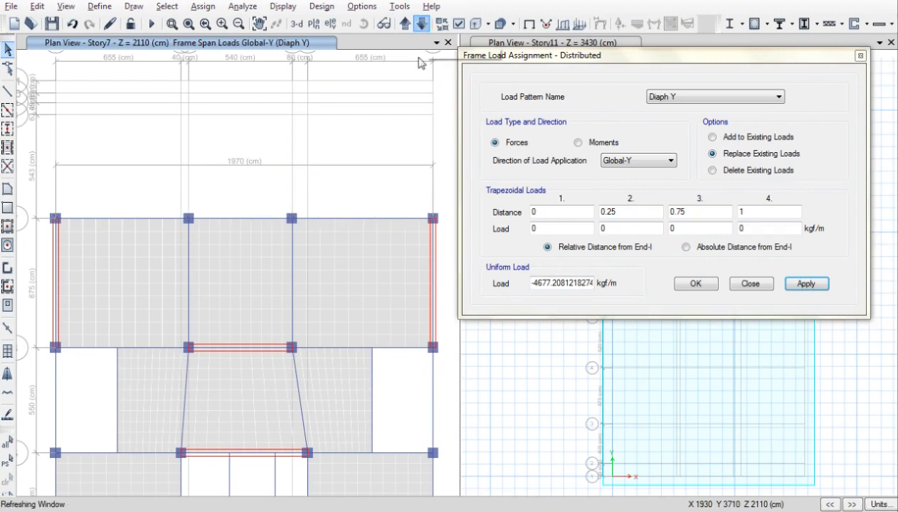
pyautogui.click(273, 220)
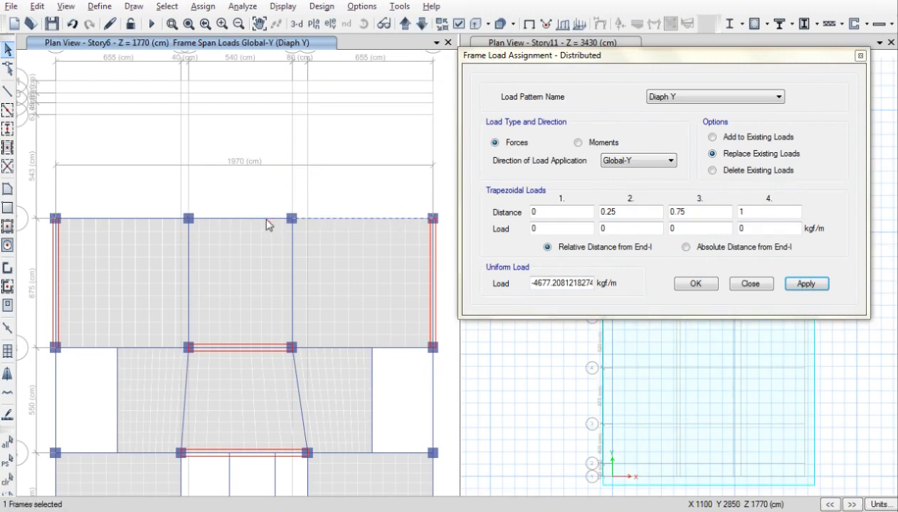
pyautogui.click(166, 220)
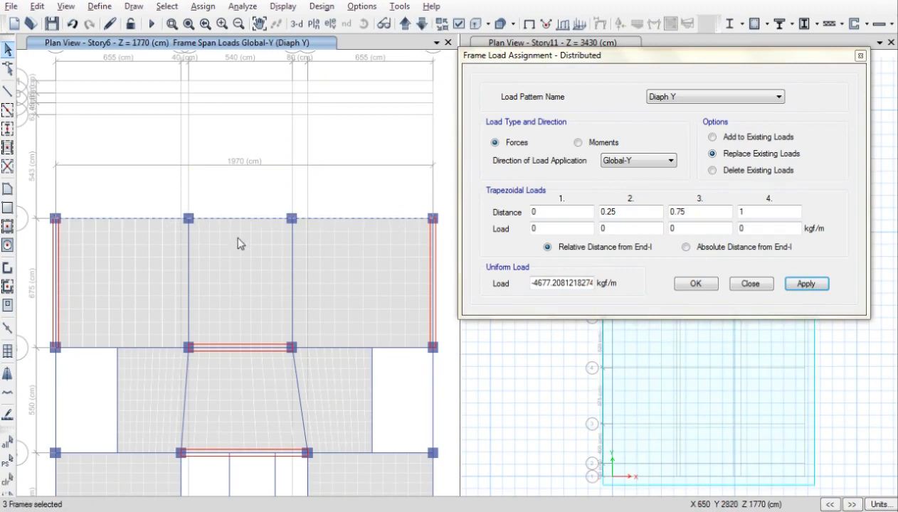
# Step: Look up the Story6 story response in Excel and apply a uniform load of -3995.13 kgf/m (78704/19.7, made negative) to the selected beams
pyautogui.click(543, 284)
pyautogui.hotkey('alt', 'Tab')
pyautogui.click(459, 244)
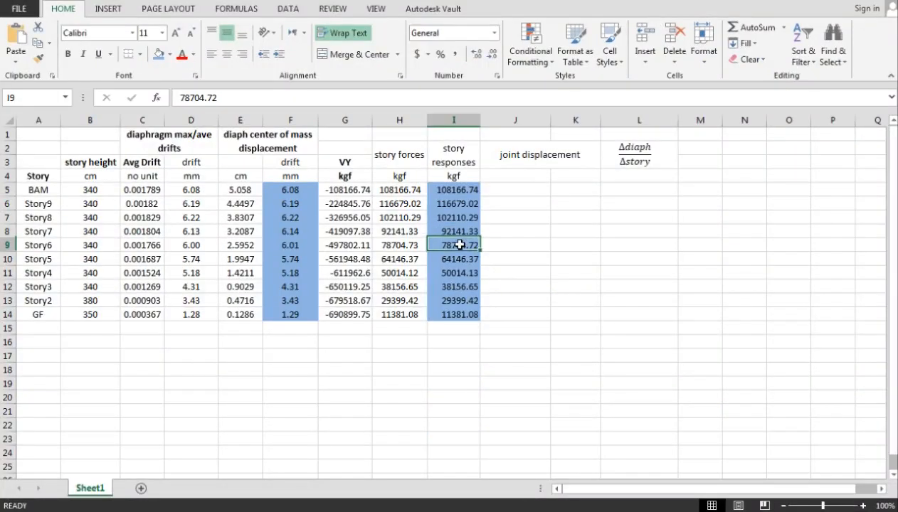
pyautogui.hotkey('alt', 'Tab')
pyautogui.moveTo(564, 280); pyautogui.dragTo(483, 284)
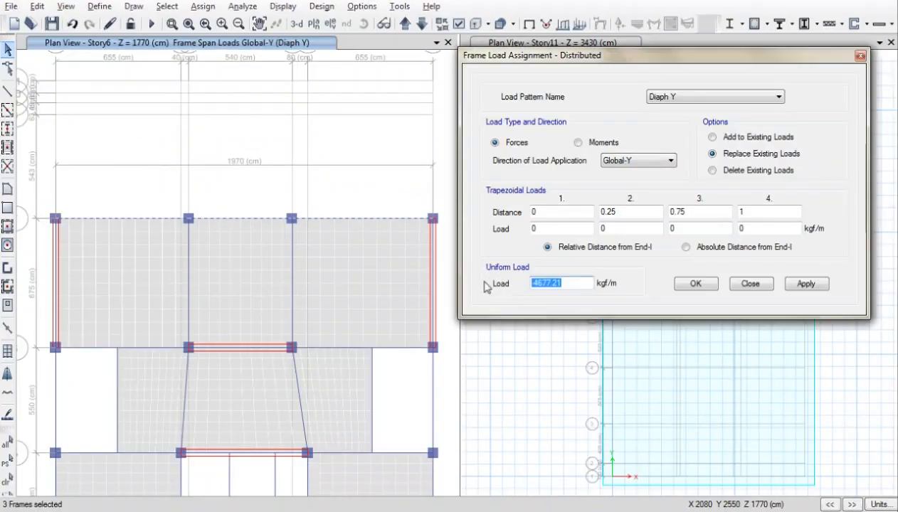
pyautogui.write('78704/19.7')
pyautogui.press('Return')
pyautogui.write('-3995.1269035533')
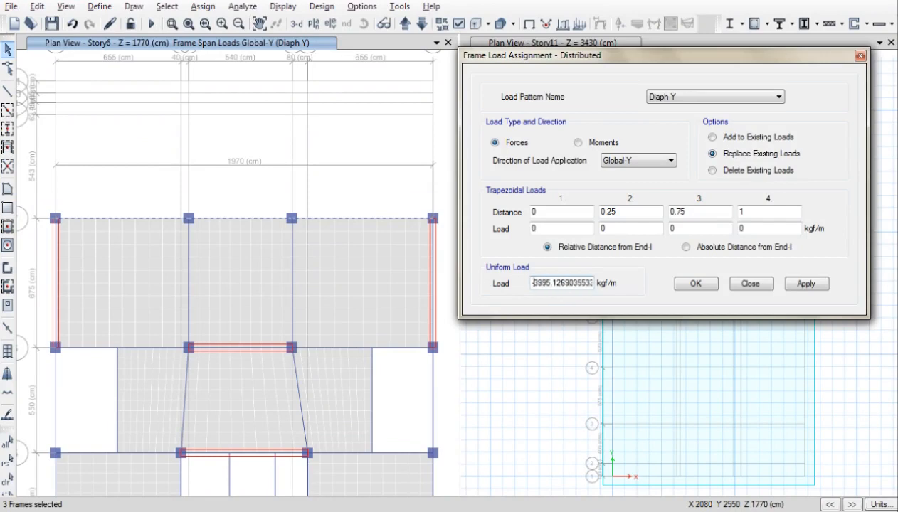
pyautogui.click(804, 285)
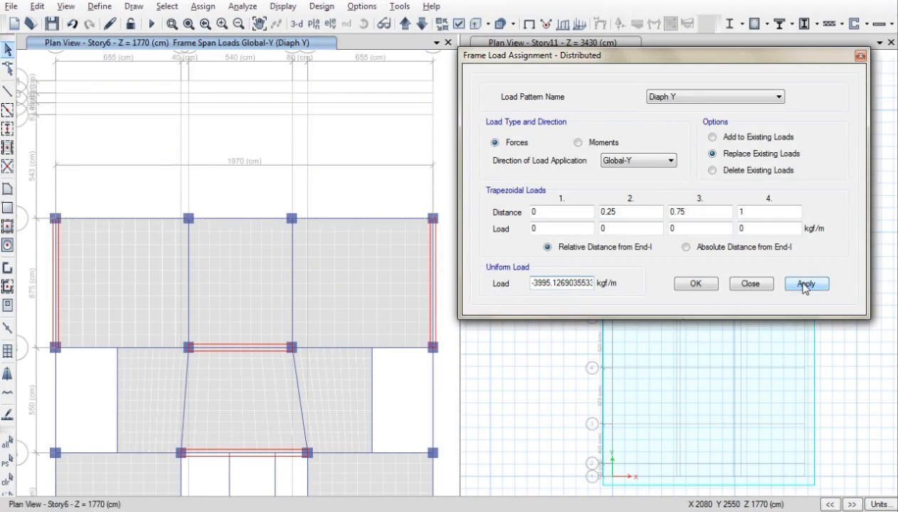
# Step: Show the Story5 plan and select the three beams along grid line 7
pyautogui.click(421, 24)
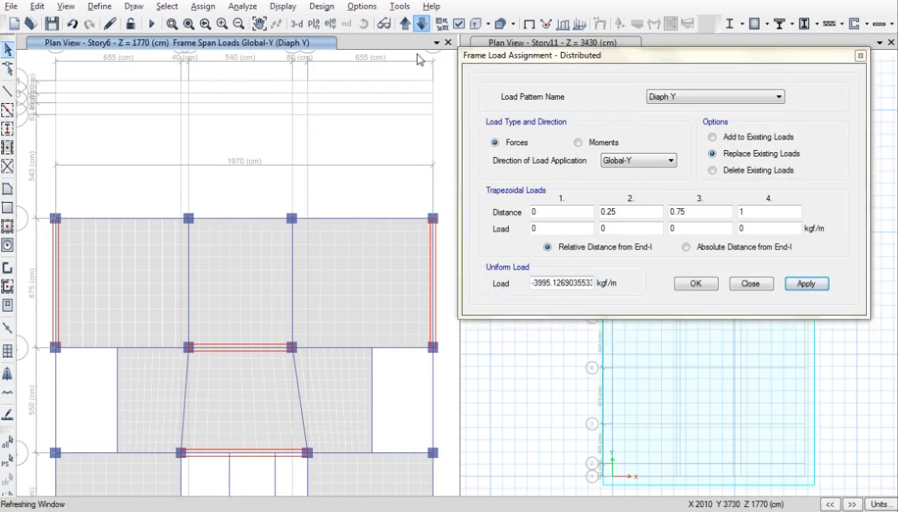
pyautogui.click(246, 223)
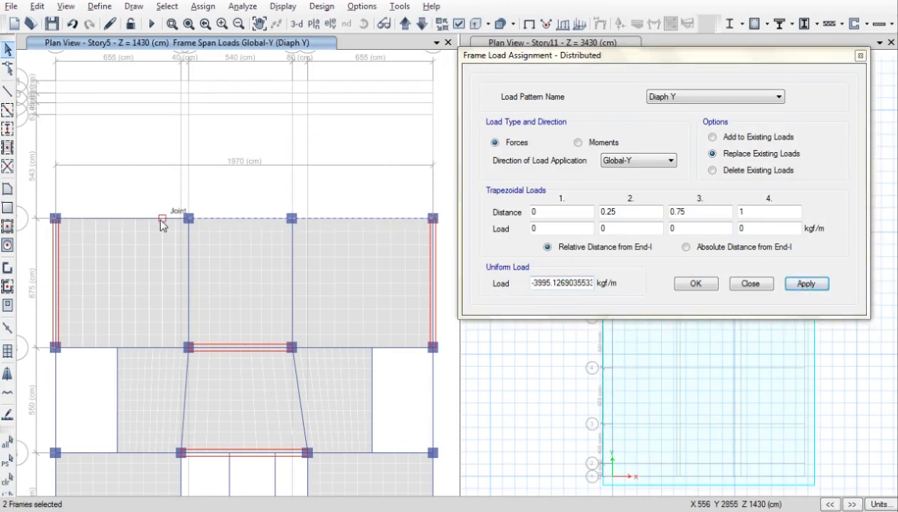
pyautogui.click(184, 233)
# Step: Look up the Story5 story response in Excel and apply a uniform load of -3256.14 kgf/m (64146/19.7, made negative) to the selected beams
pyautogui.hotkey('alt', 'Tab')
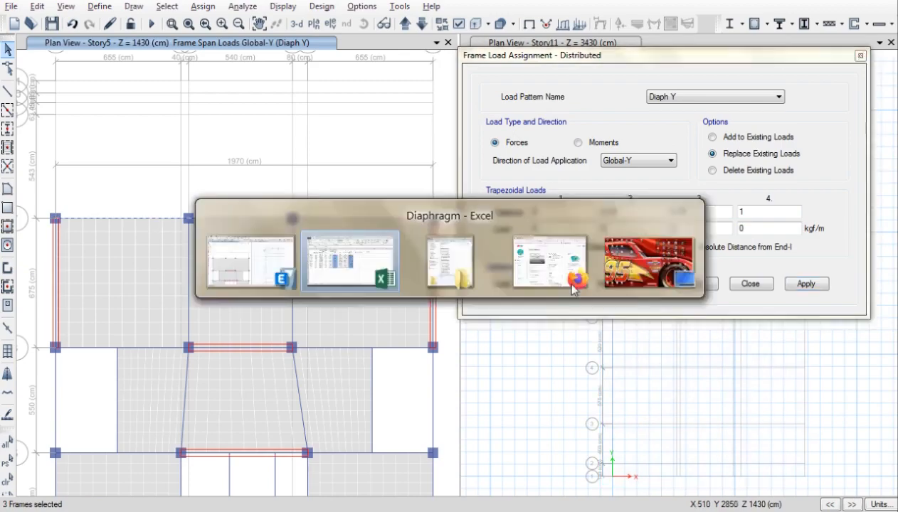
pyautogui.click(456, 261)
pyautogui.hotkey('alt', 'Tab')
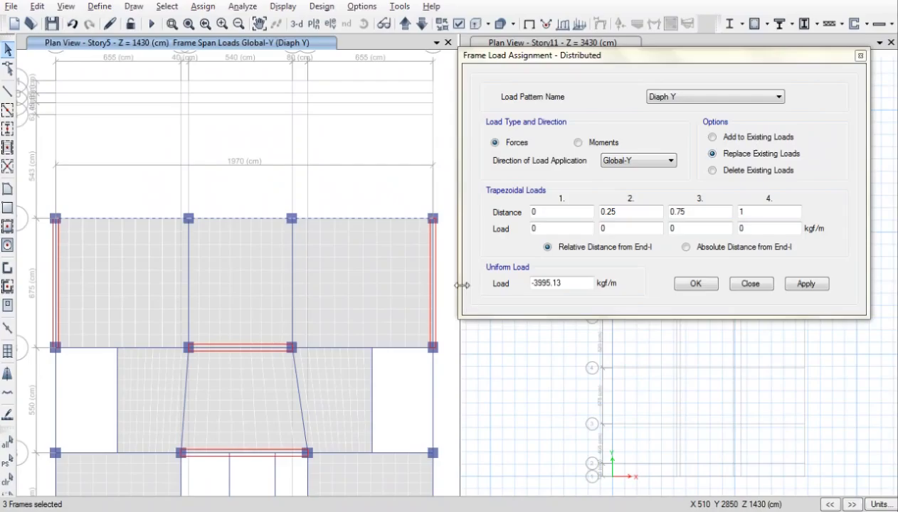
pyautogui.doubleClick(551, 284)
pyautogui.write('6414')
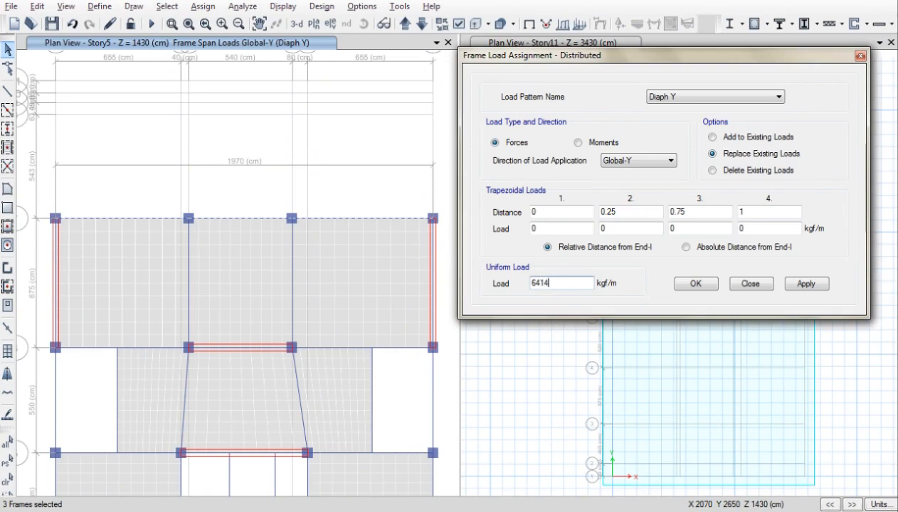
pyautogui.write('6/19.7')
pyautogui.press('Tab')
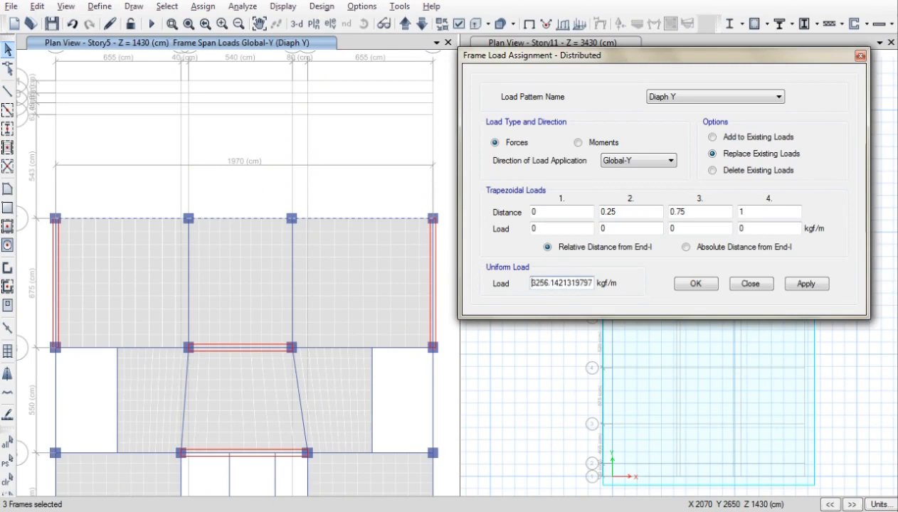
pyautogui.write('-')
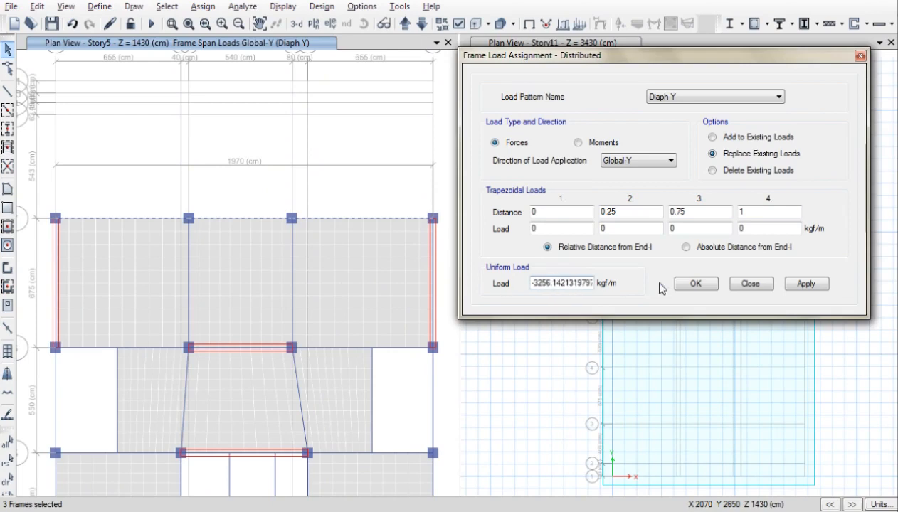
pyautogui.click(804, 284)
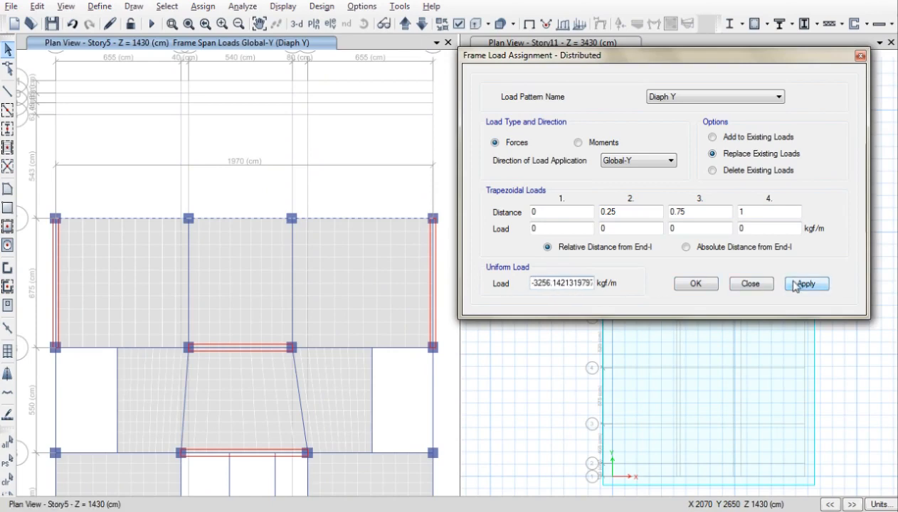
# Step: Show the Story4 plan and select the three beams along grid line 7
pyautogui.click(421, 24)
pyautogui.click(280, 222)
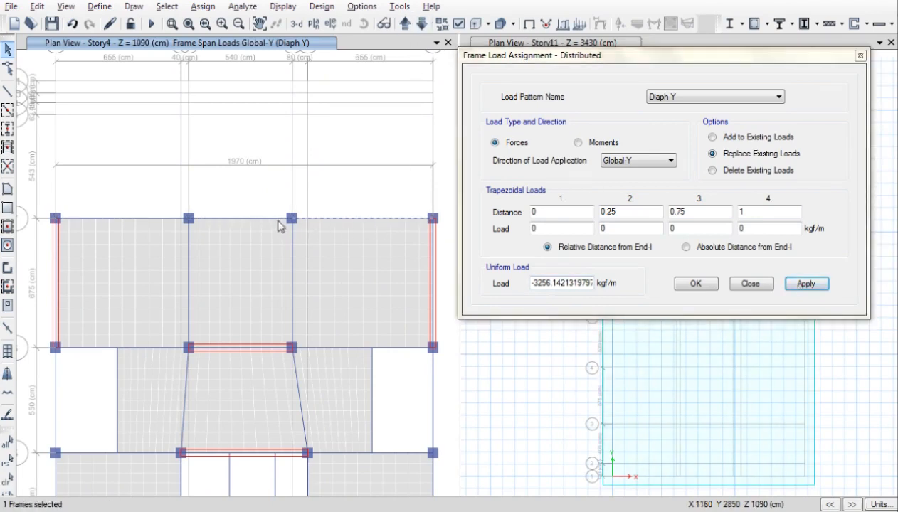
pyautogui.click(143, 219)
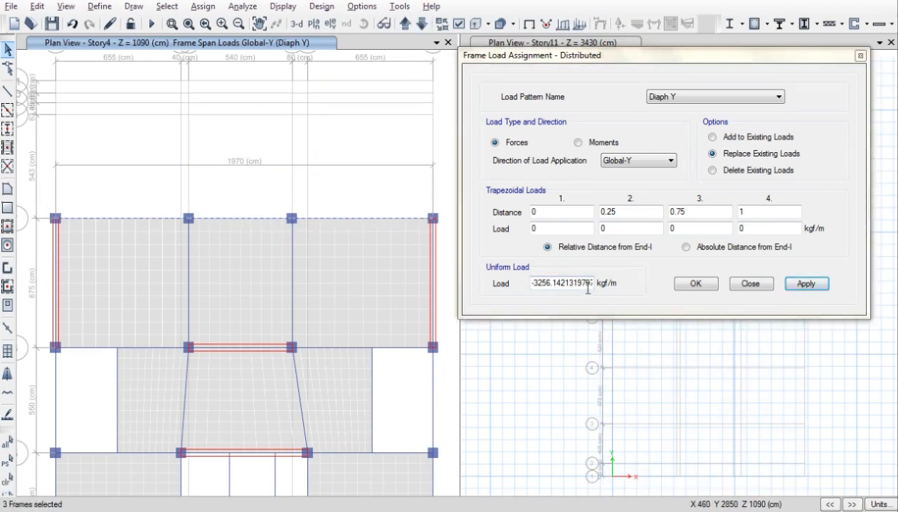
# Step: Look up the Story4 story response in Excel and apply a uniform load of -2538.78 kgf/m (-50014/19.7) to the selected beams
pyautogui.click(558, 286)
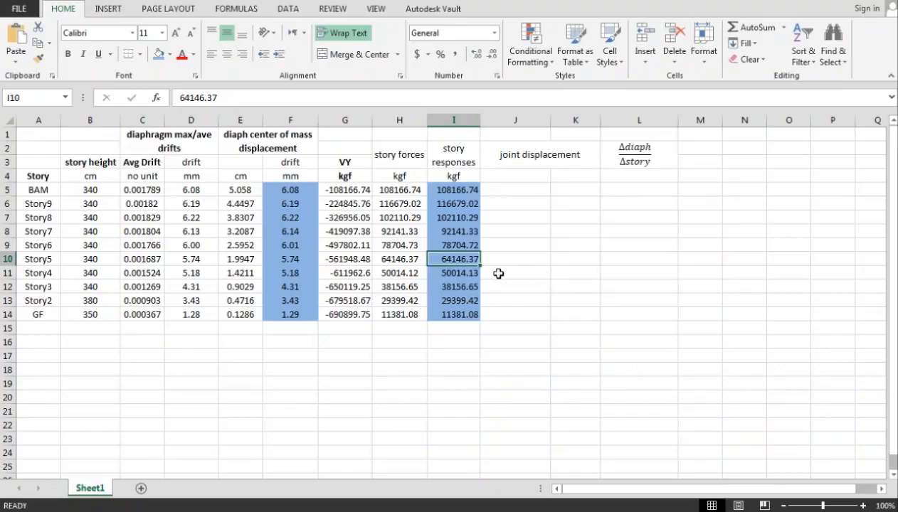
pyautogui.click(458, 274)
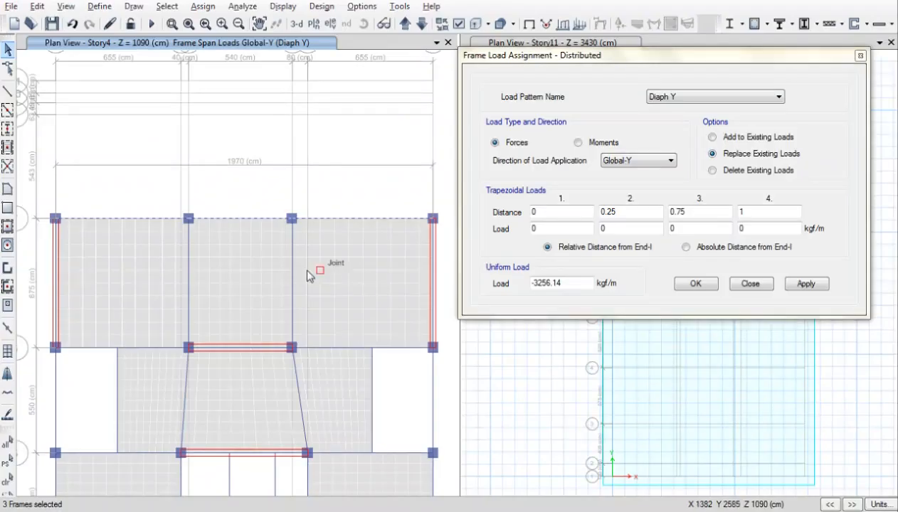
pyautogui.doubleClick(545, 284)
pyautogui.write('-5')
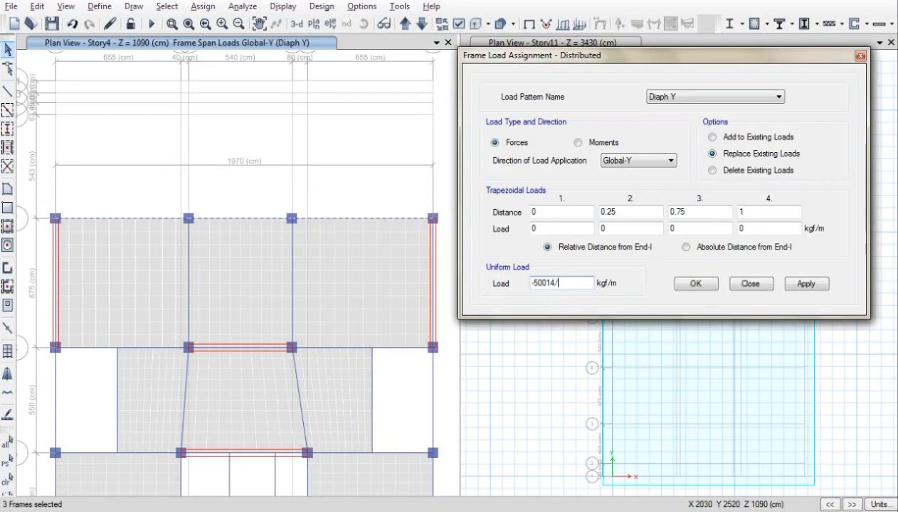
pyautogui.press('Return')
pyautogui.click(805, 283)
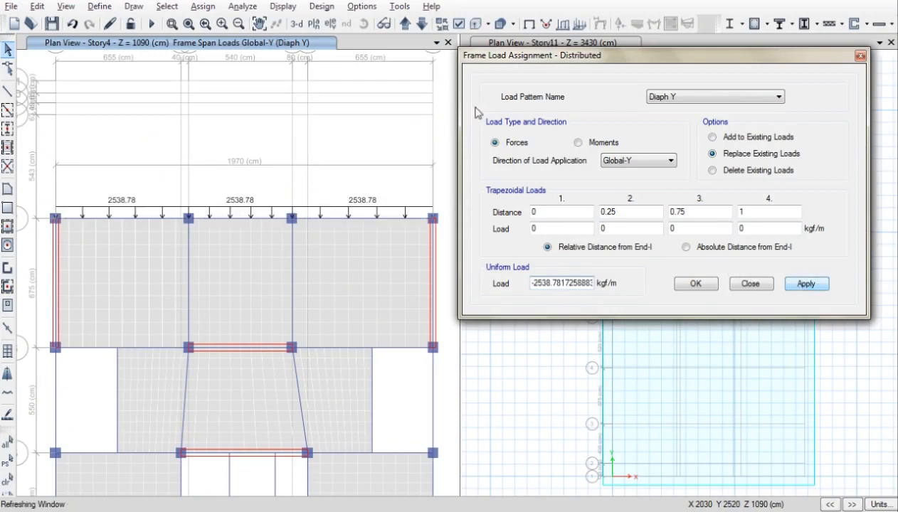
# Step: Show the Story3 plan and select the three beams along grid line 7
pyautogui.click(420, 25)
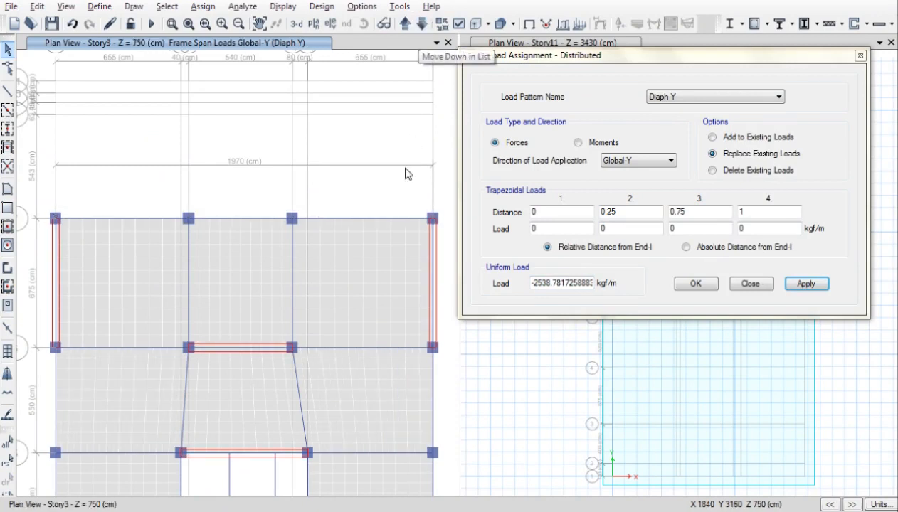
pyautogui.click(385, 218)
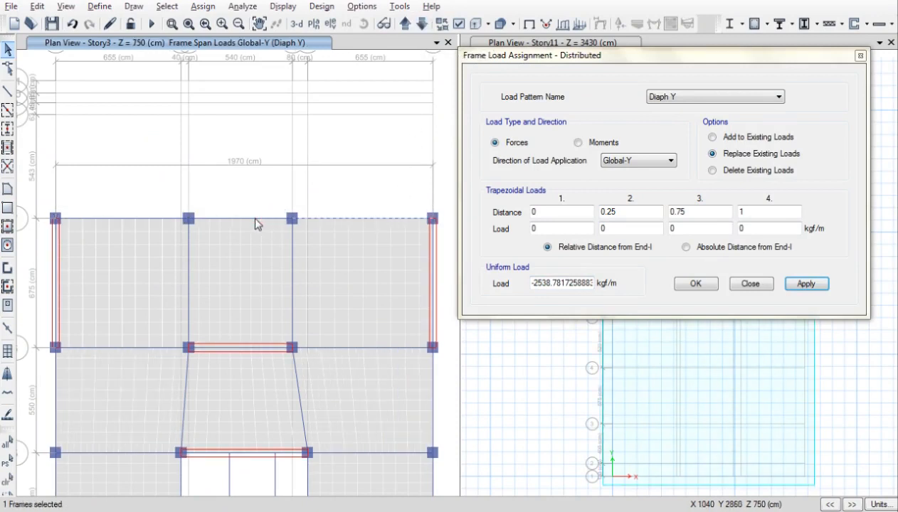
pyautogui.click(254, 217)
pyautogui.click(155, 219)
# Step: Look up the Story3 story response in Excel and apply a uniform load of -1936.85 kgf/m (38156/19.7, made negative) to the selected beams
pyautogui.hotkey('alt', 'Tab')
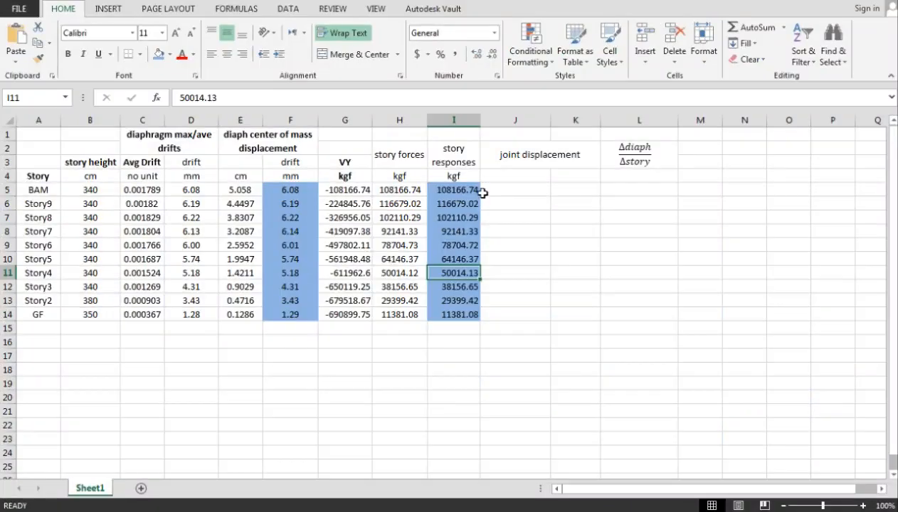
pyautogui.click(464, 287)
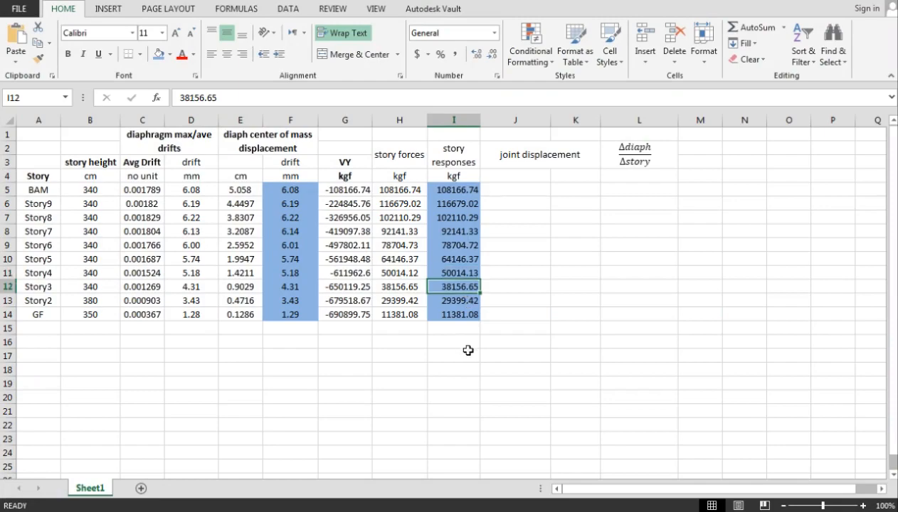
pyautogui.hotkey('alt', 'Tab')
pyautogui.click(552, 282)
pyautogui.moveTo(557, 283); pyautogui.dragTo(471, 288)
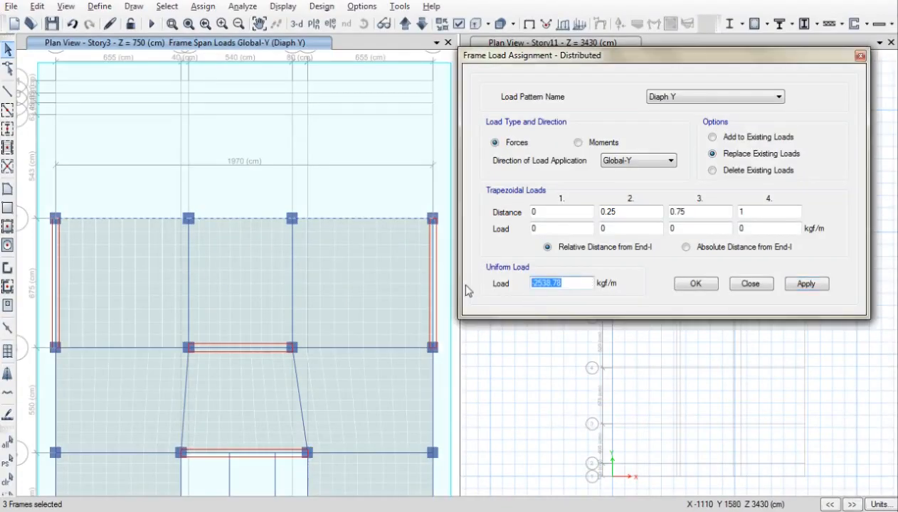
pyautogui.write('38156/19.7')
pyautogui.press('Return')
pyautogui.write('-')
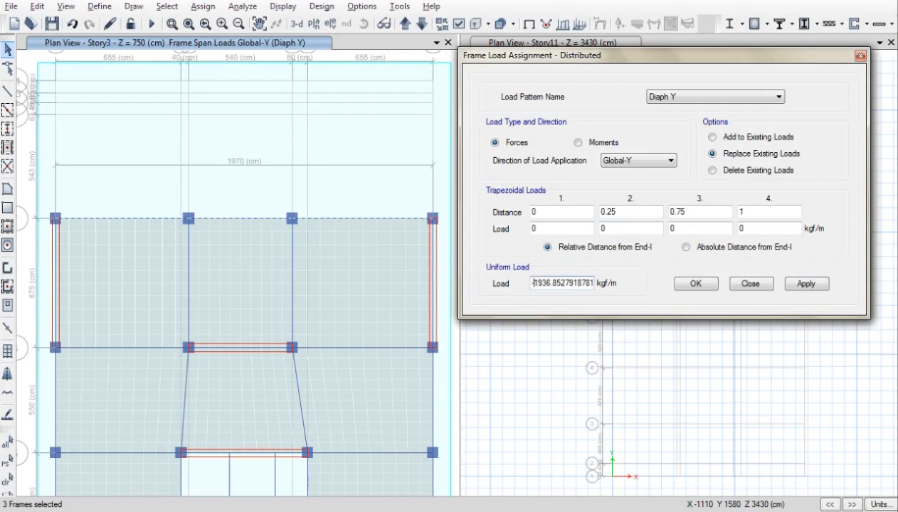
pyautogui.click(804, 284)
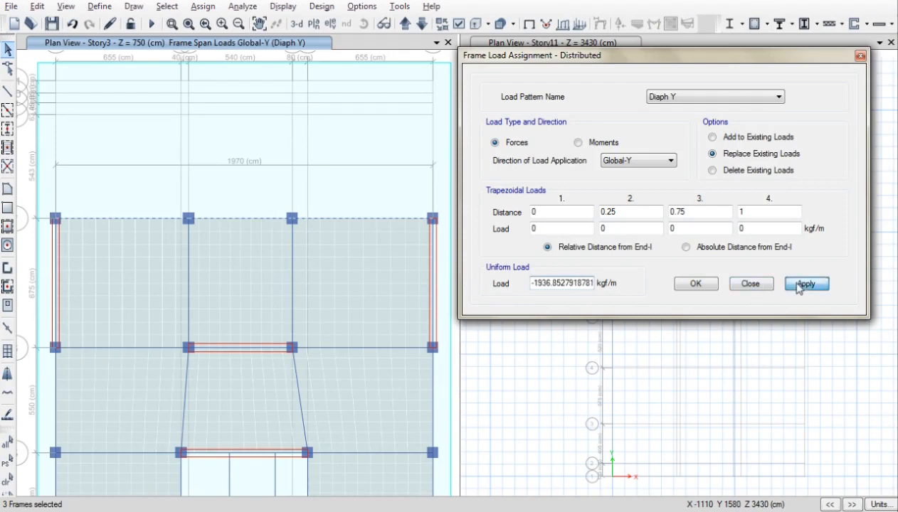
# Step: Show the Story2 plan and select the three beams along the slanted outer edge beyond grid line 7
pyautogui.click(417, 31)
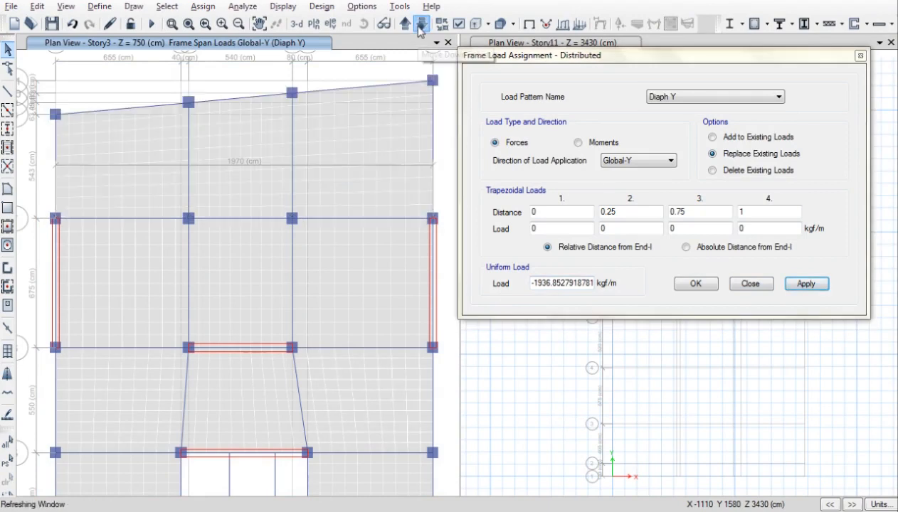
pyautogui.click(370, 86)
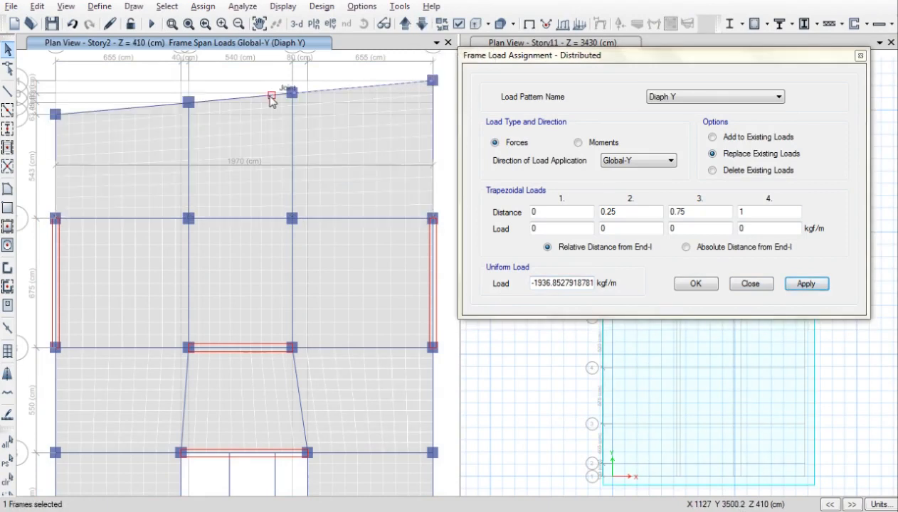
pyautogui.click(152, 106)
pyautogui.click(152, 106)
# Step: Look up the Story2 story response in Excel and apply a uniform load of -1492.34 kgf/m (29399/19.7, made negative) to the selected beams
pyautogui.hotkey('alt', 'Tab')
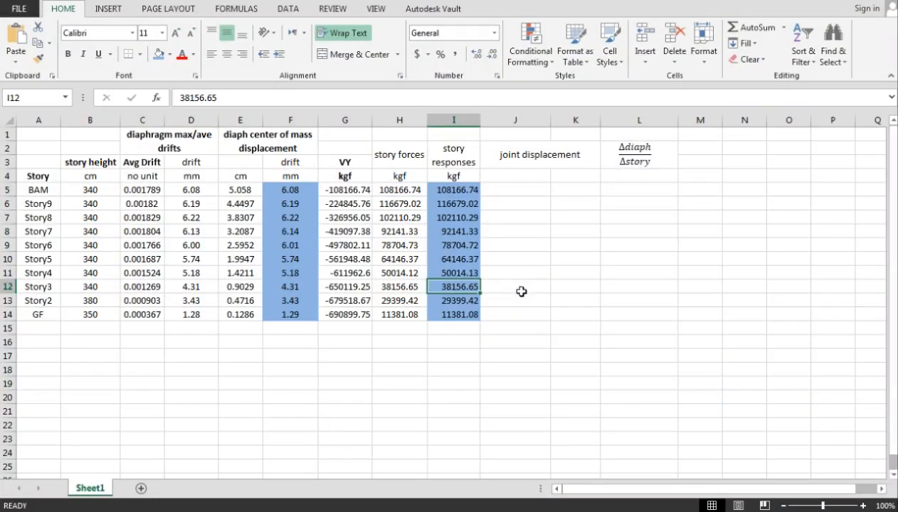
pyautogui.click(460, 300)
pyautogui.hotkey('alt', 'Tab')
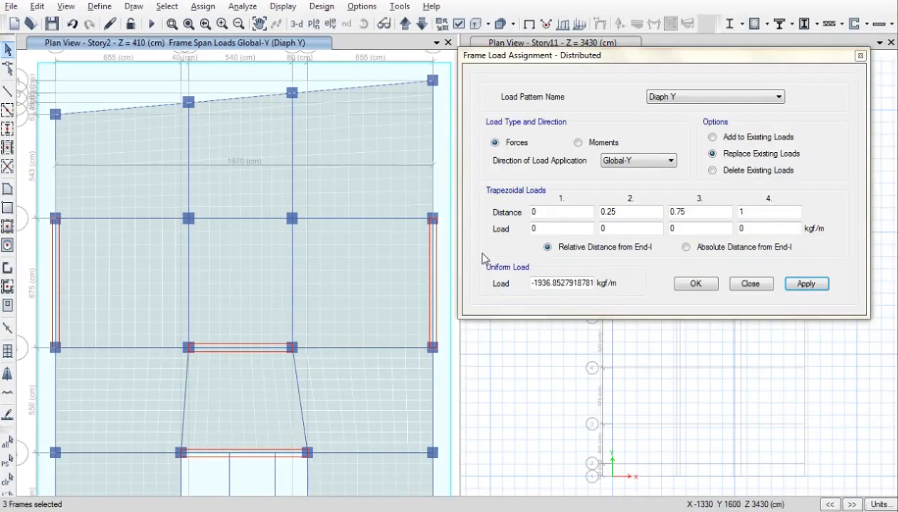
pyautogui.click(549, 284)
pyautogui.moveTo(549, 283); pyautogui.dragTo(437, 286)
pyautogui.write('293')
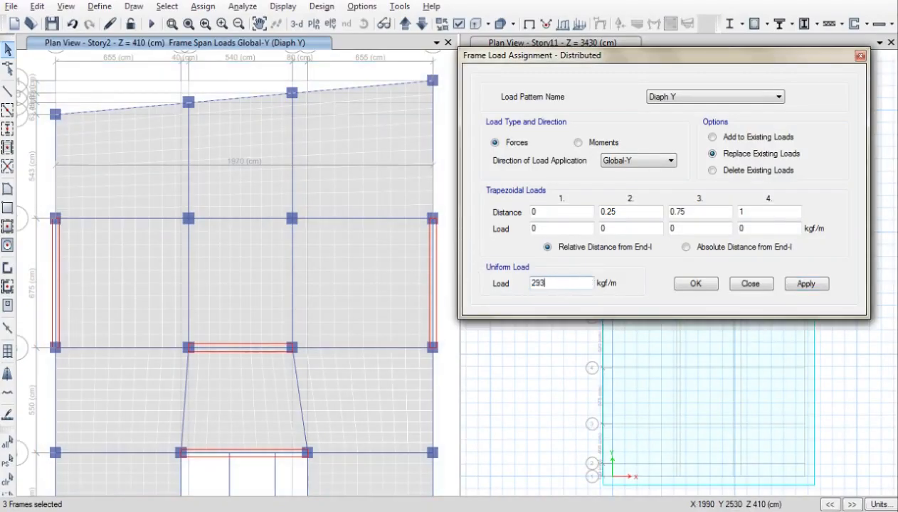
pyautogui.write('99/19.7')
pyautogui.press('Tab')
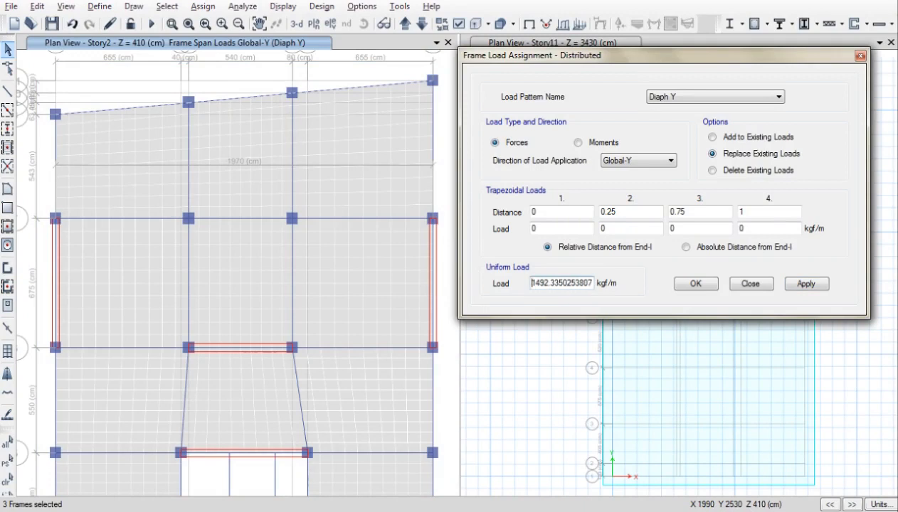
pyautogui.write('-')
pyautogui.press('Tab')
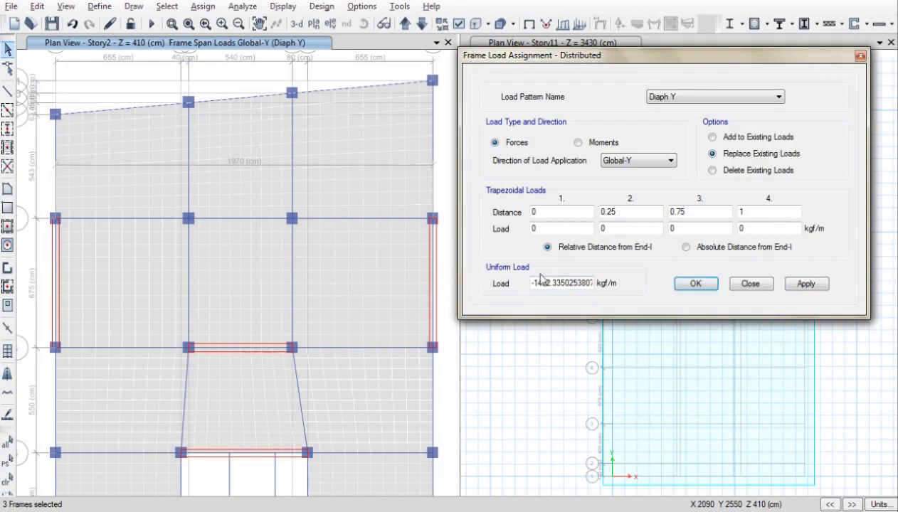
pyautogui.click(803, 286)
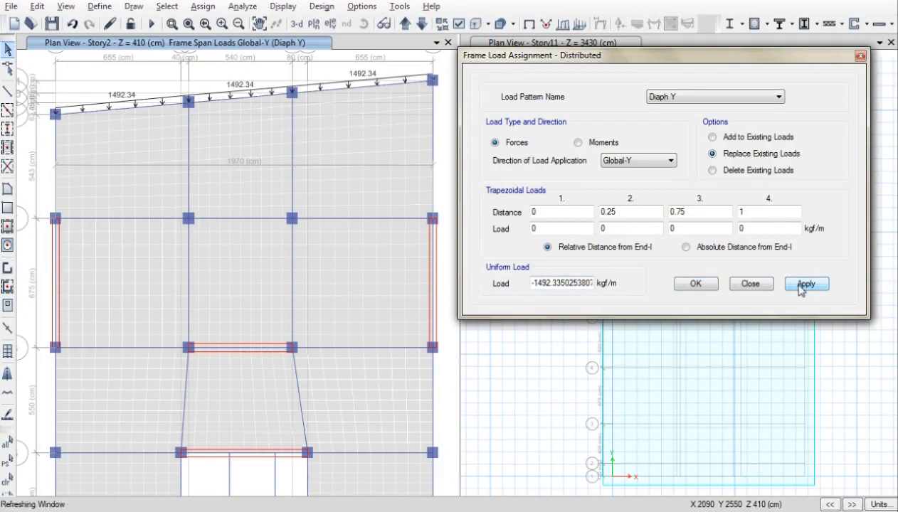
# Step: Show the GF plan and select the three beams along the slanted outer edge beyond grid line 7
pyautogui.click(422, 25)
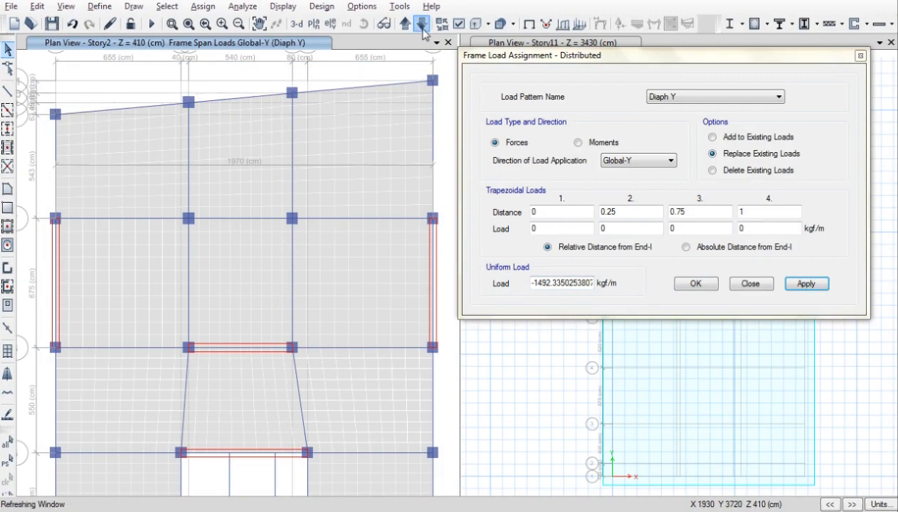
pyautogui.click(422, 26)
pyautogui.click(261, 97)
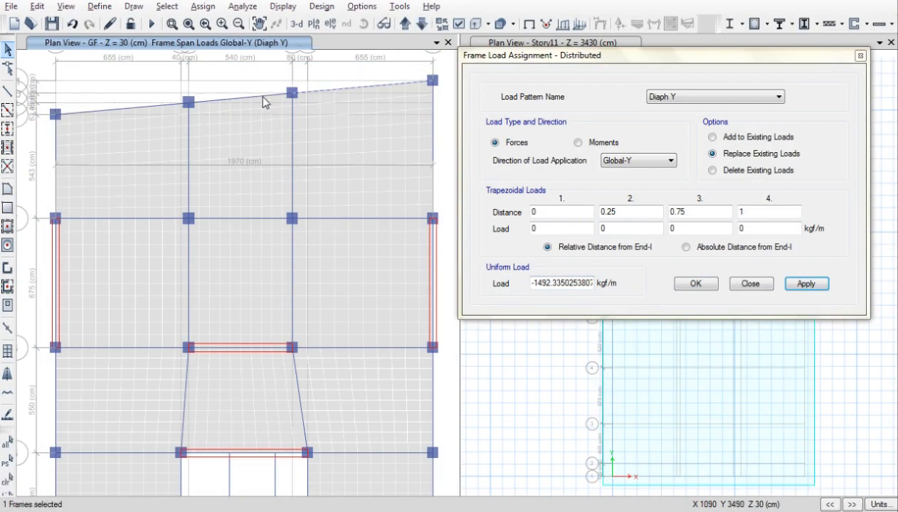
# Step: Look up the GF story response in Excel, apply a uniform load of -577.72 kgf/m (11381/19.7, made negative), and finish the load assignment
pyautogui.hotkey('alt', 'Tab')
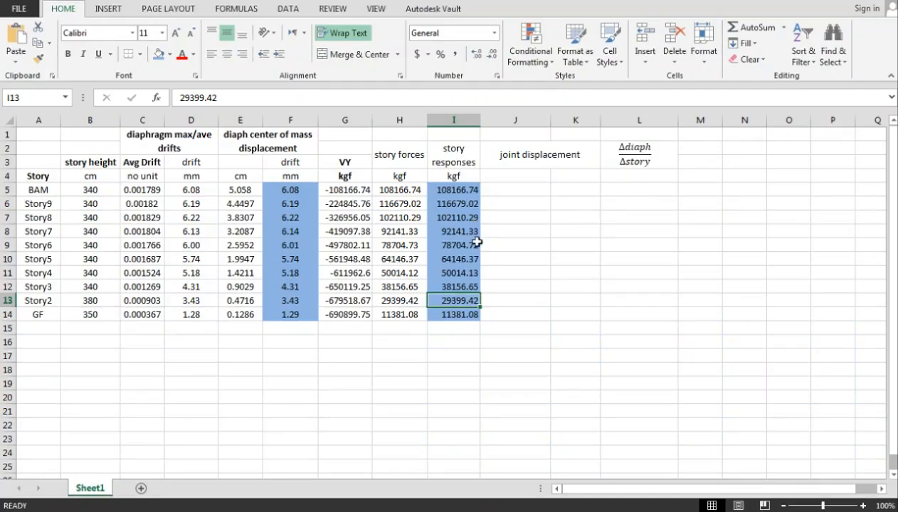
pyautogui.click(447, 318)
pyautogui.hotkey('alt', 'Tab')
pyautogui.moveTo(564, 285); pyautogui.dragTo(464, 285)
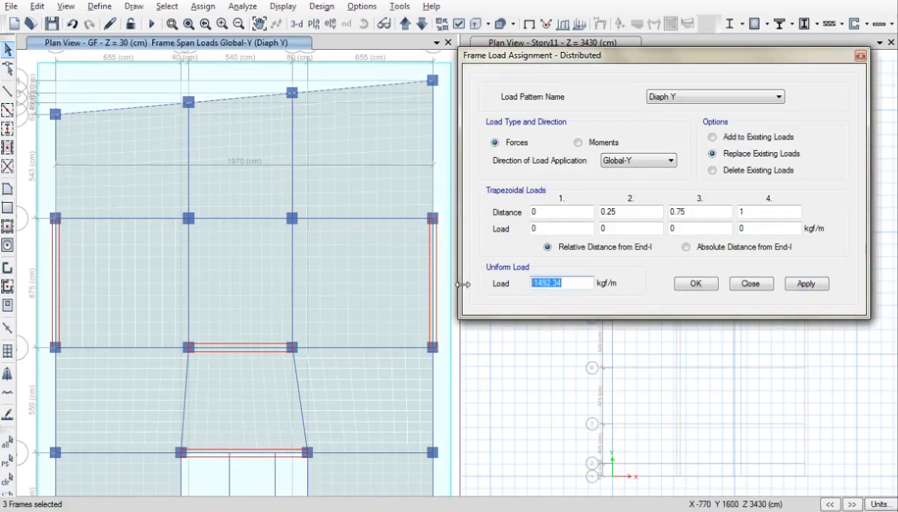
pyautogui.write('11381/19.7')
pyautogui.press('Return')
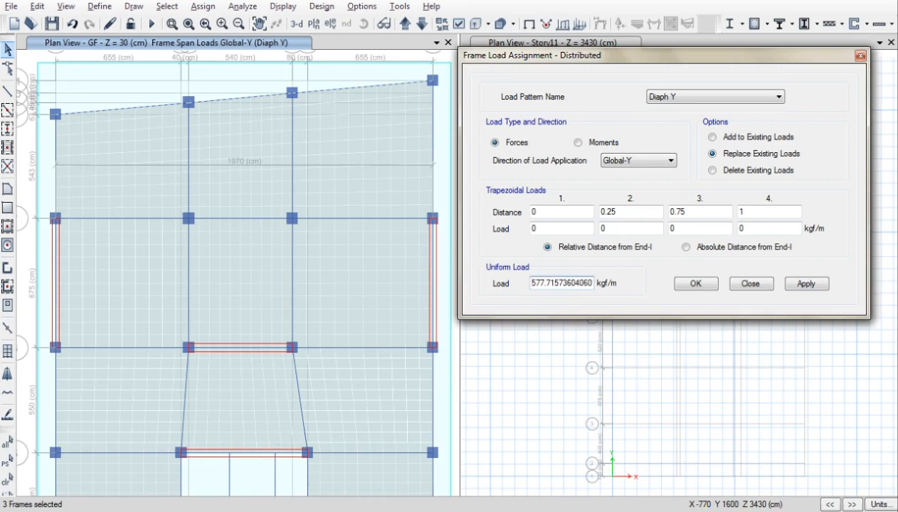
pyautogui.write('-')
pyautogui.click(799, 284)
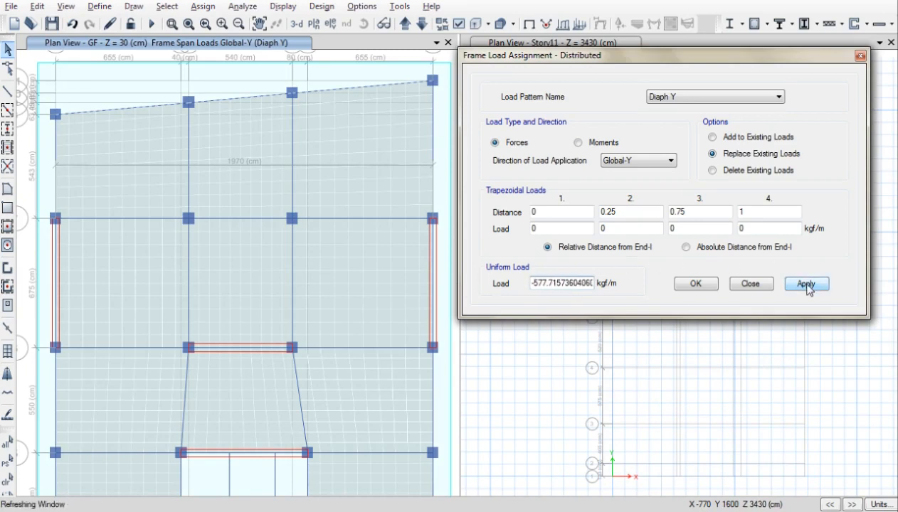
pyautogui.click(751, 284)
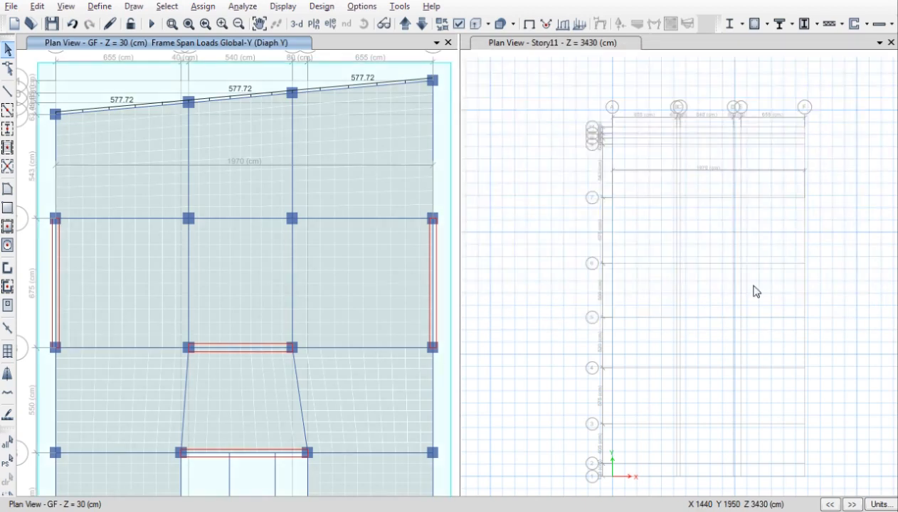
# Step: Switch the Story11 plan window to a 3D view and display the Diaph Y frame span loads with their values
pyautogui.click(546, 119)
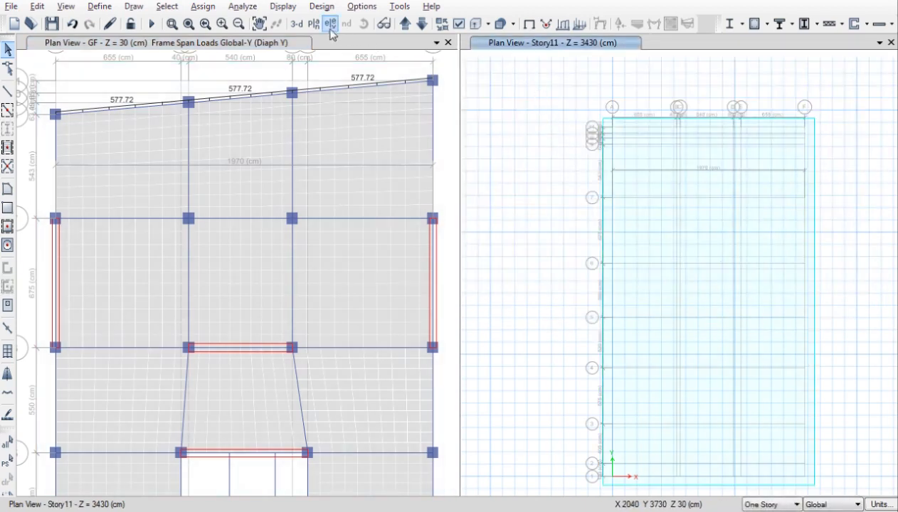
pyautogui.click(297, 25)
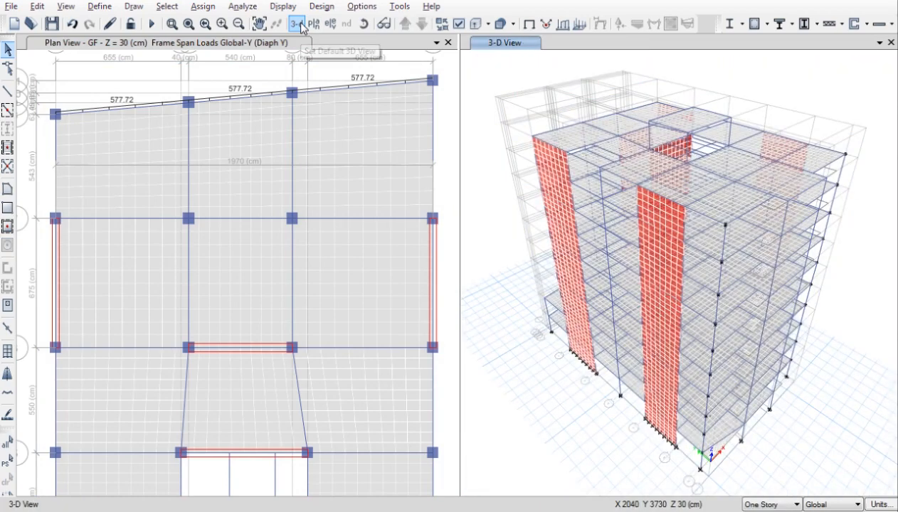
pyautogui.keyDown('shift'); pyautogui.moveTo(540, 273); pyautogui.dragTo(578, 237, button='middle'); pyautogui.keyUp('shift')
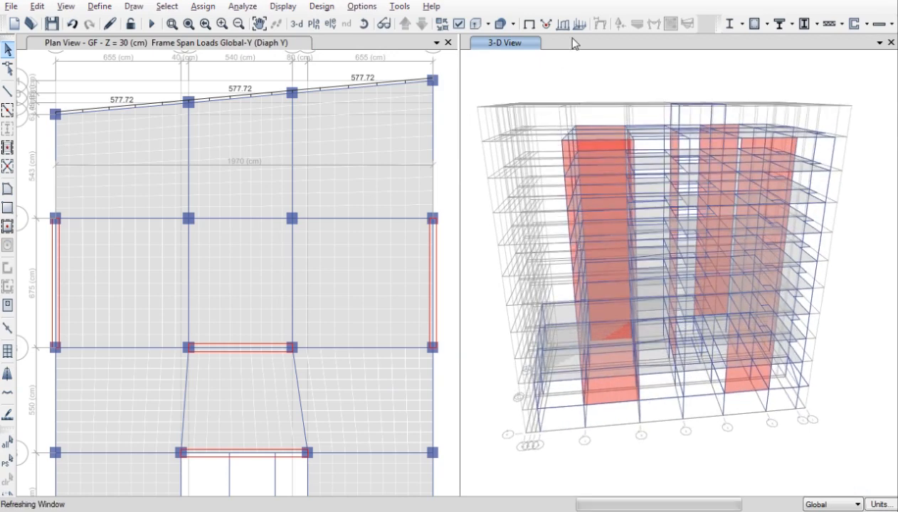
pyautogui.click(561, 25)
pyautogui.click(498, 164)
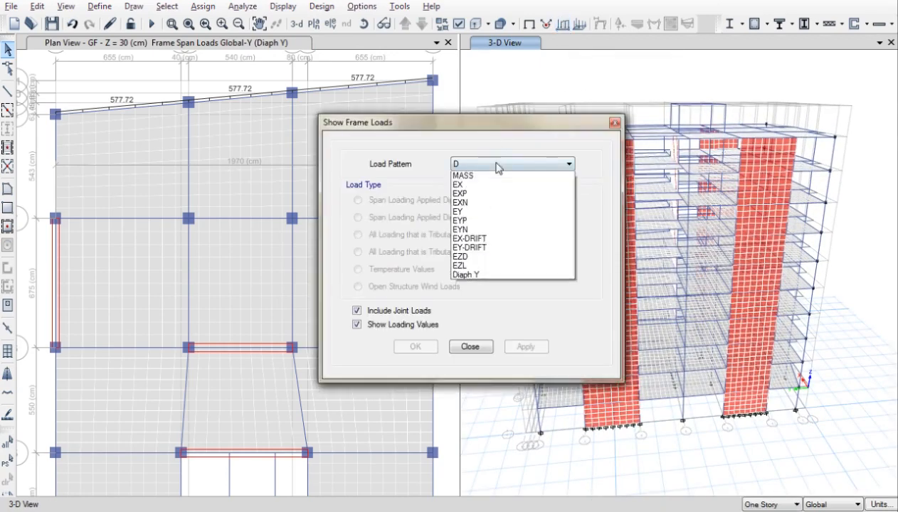
pyautogui.click(466, 359)
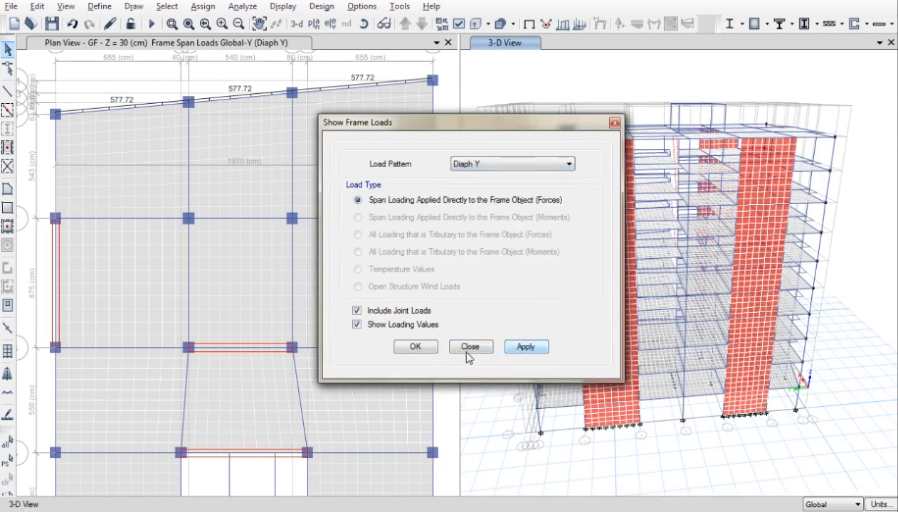
pyautogui.click(467, 351)
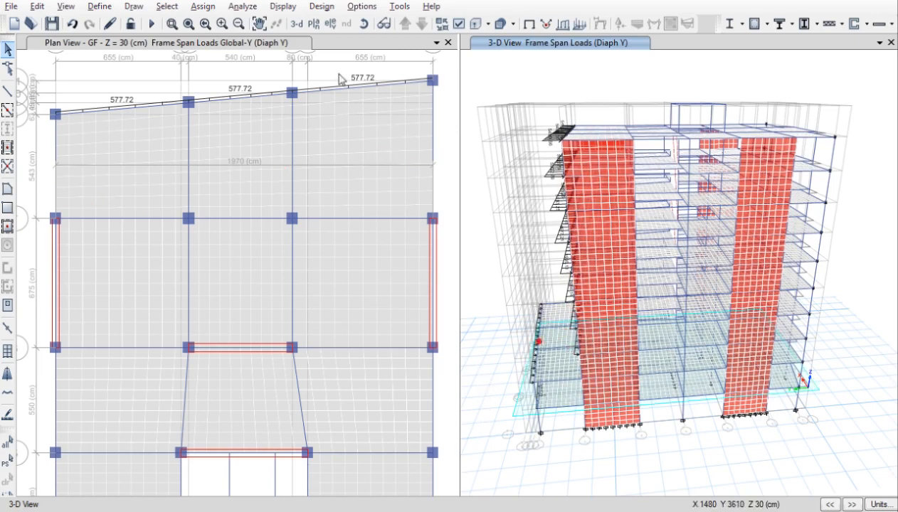
# Step: Set only the Diaph Y load case to run, leaving all other cases on Do Not Run, and run the analysis
pyautogui.click(340, 79)
pyautogui.click(188, 24)
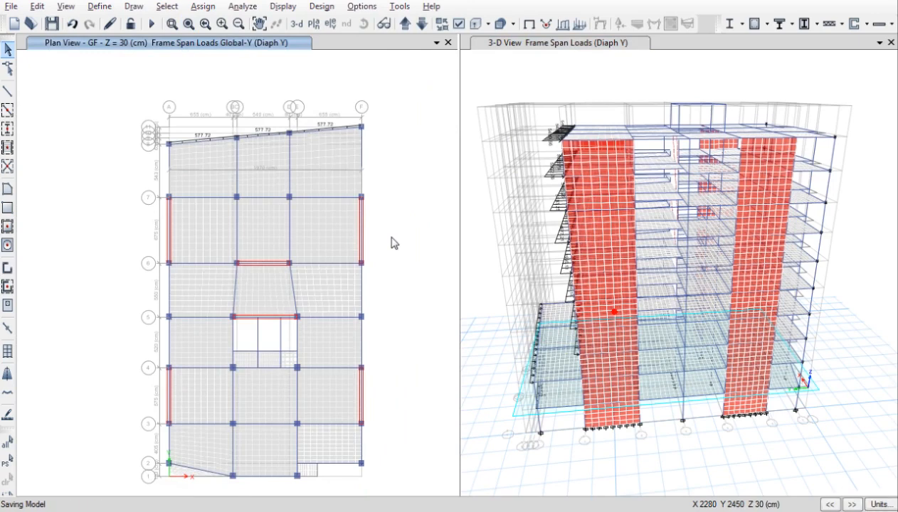
pyautogui.click(236, 9)
pyautogui.click(254, 62)
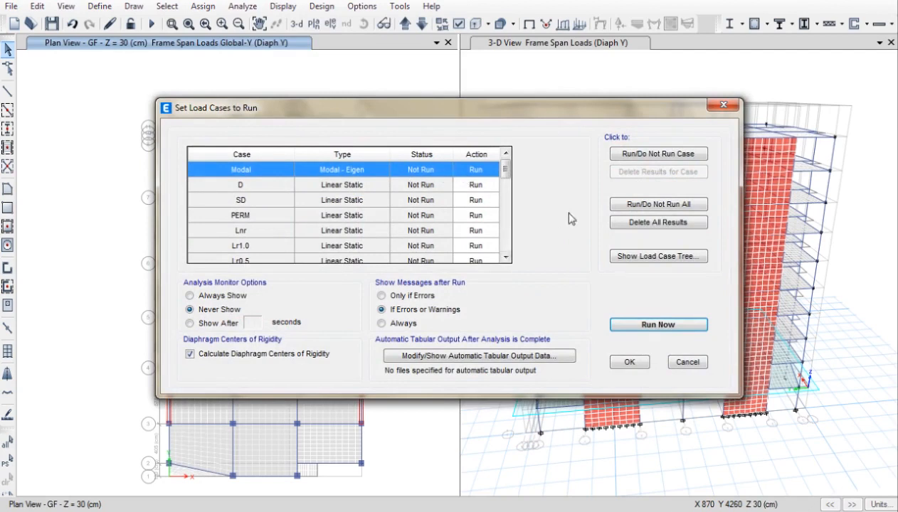
pyautogui.click(657, 204)
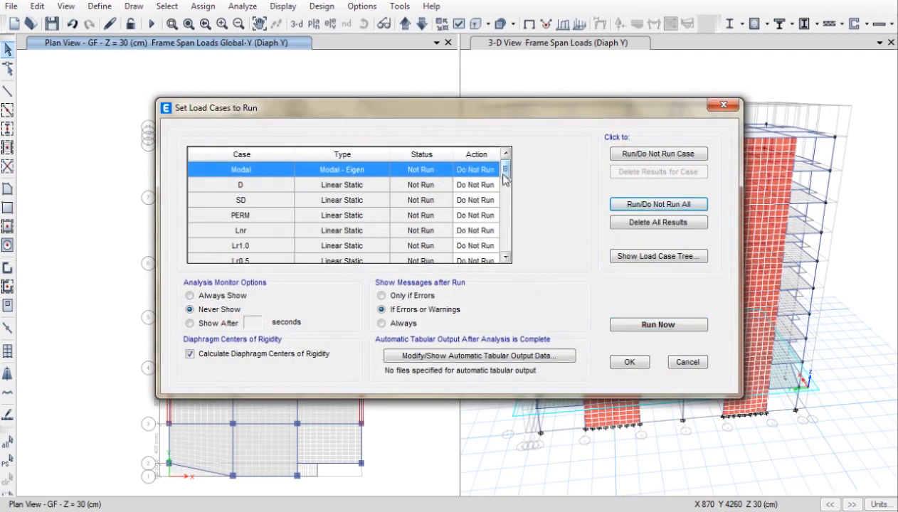
pyautogui.moveTo(503, 173); pyautogui.dragTo(503, 242)
pyautogui.click(356, 250)
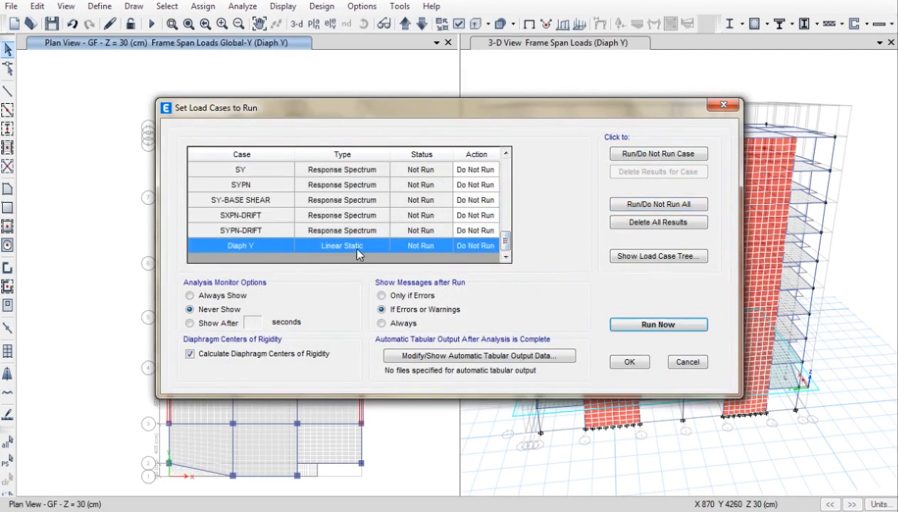
pyautogui.click(626, 158)
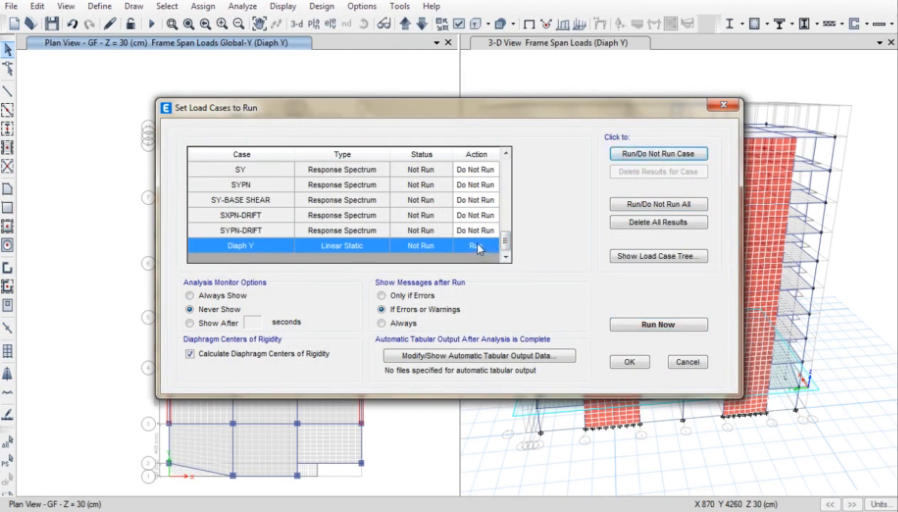
pyautogui.click(611, 361)
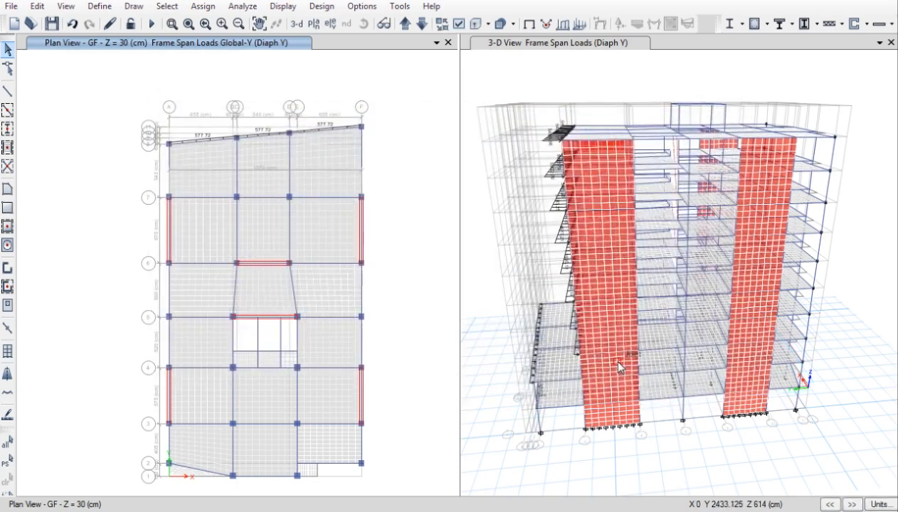
pyautogui.click(152, 24)
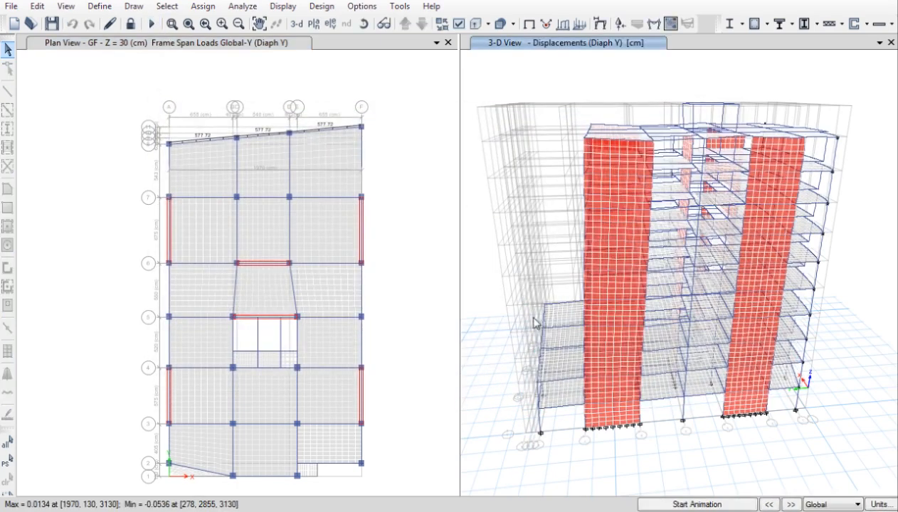
# Step: Compare the undeformed model with the Diaph Y deformed shape in the 3D view, using automatic scaling
pyautogui.keyDown('shift'); pyautogui.moveTo(662, 456); pyautogui.dragTo(641, 462, button='middle'); pyautogui.keyUp('shift')
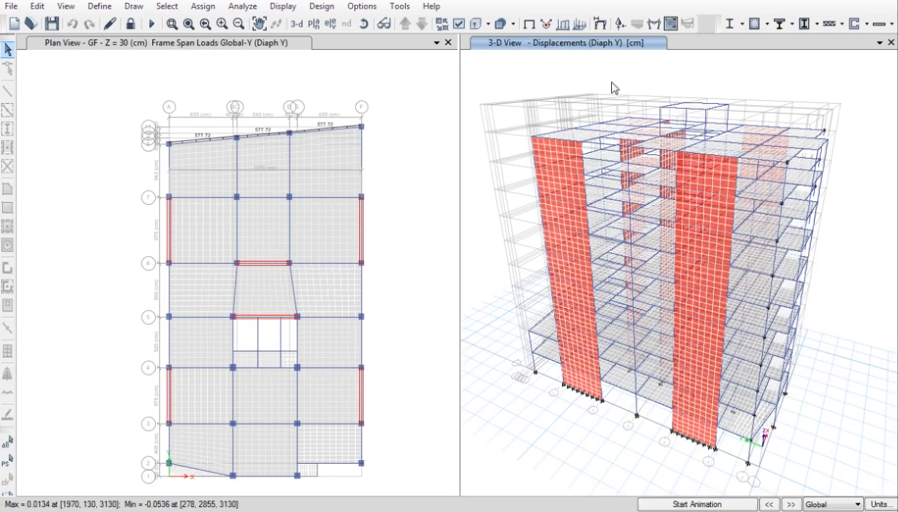
pyautogui.click(529, 24)
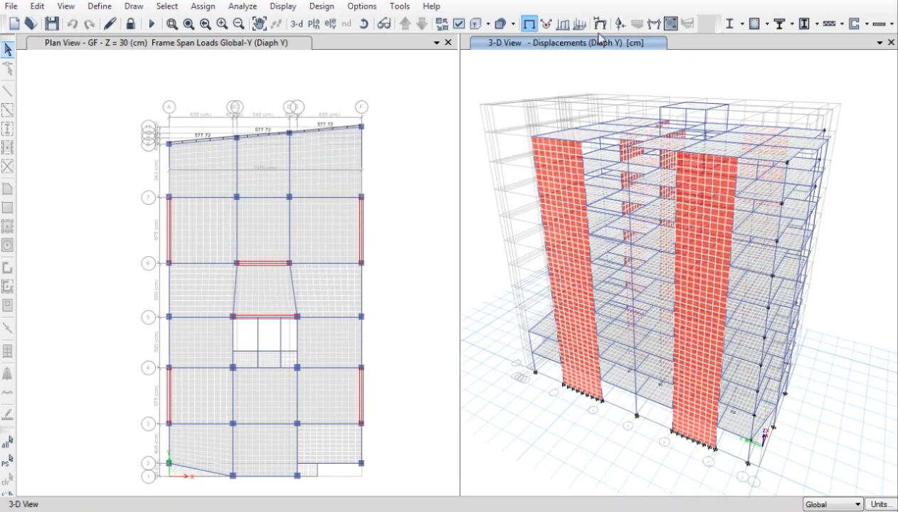
pyautogui.click(599, 24)
pyautogui.click(512, 460)
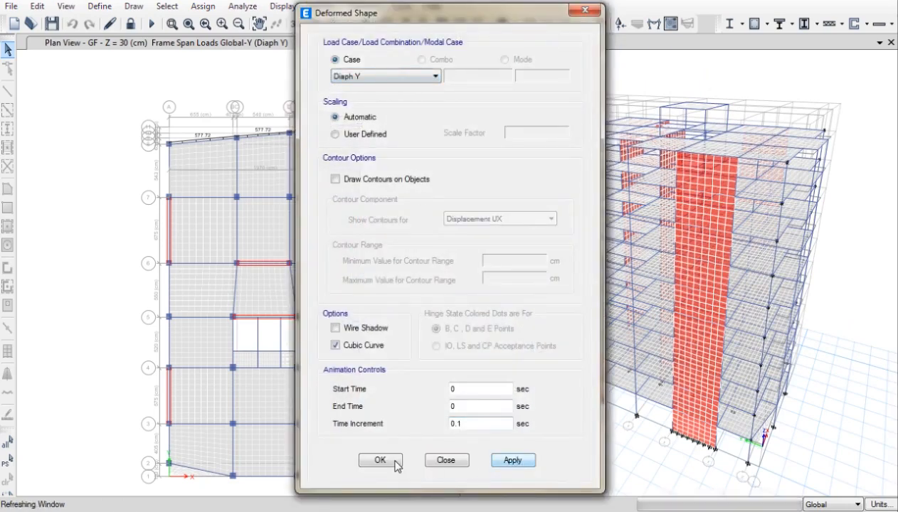
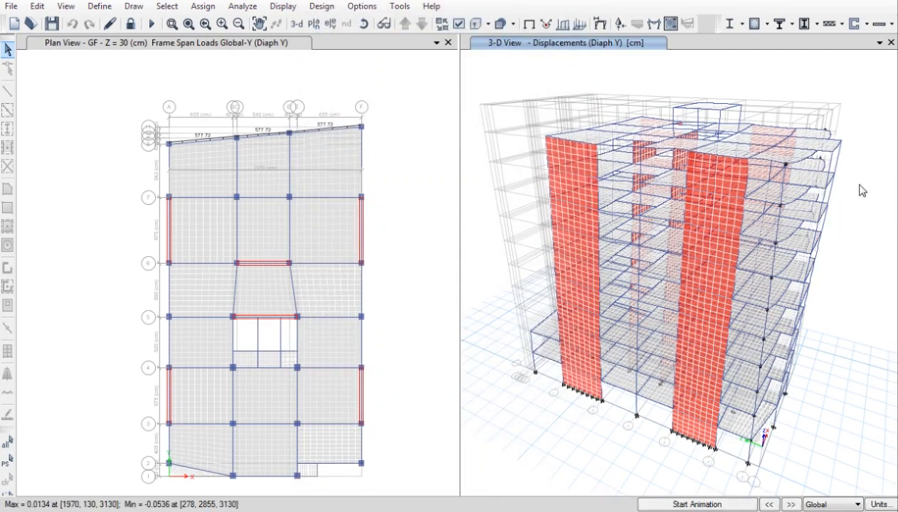
# Step: Display the Joint Displacements table from the joint output of the analysis results
pyautogui.press('alt')
pyautogui.click(288, 10)
pyautogui.click(312, 410)
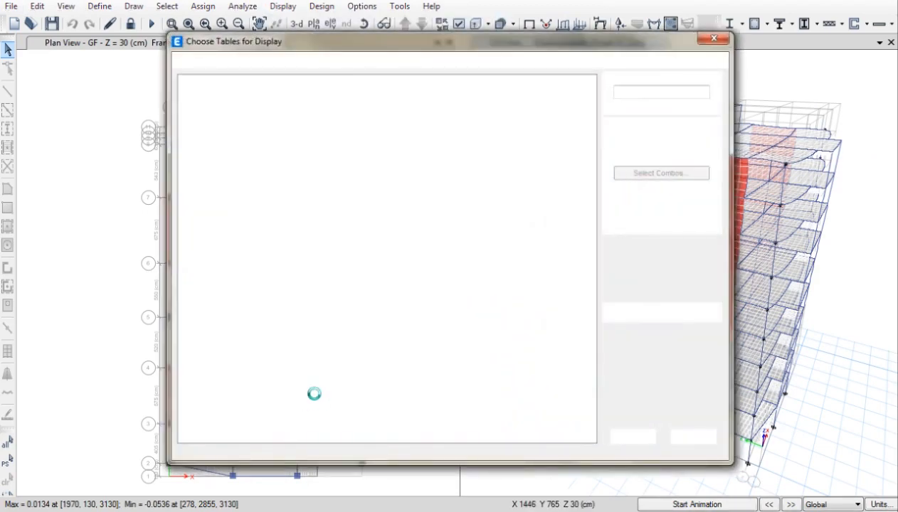
pyautogui.click(205, 261)
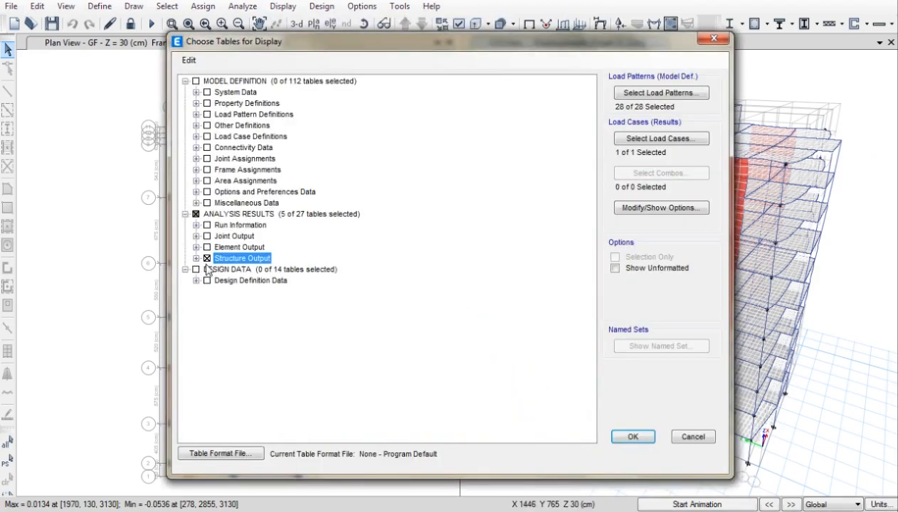
pyautogui.click(196, 236)
pyautogui.click(207, 247)
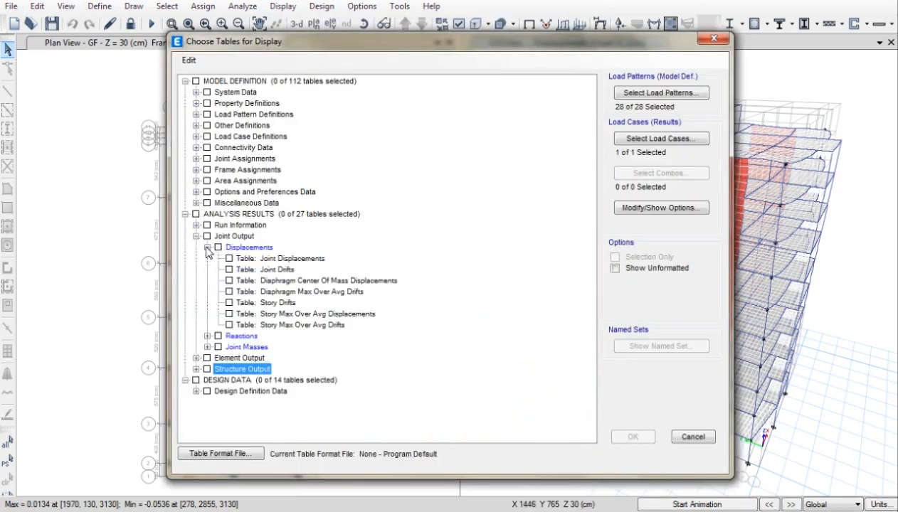
pyautogui.click(228, 259)
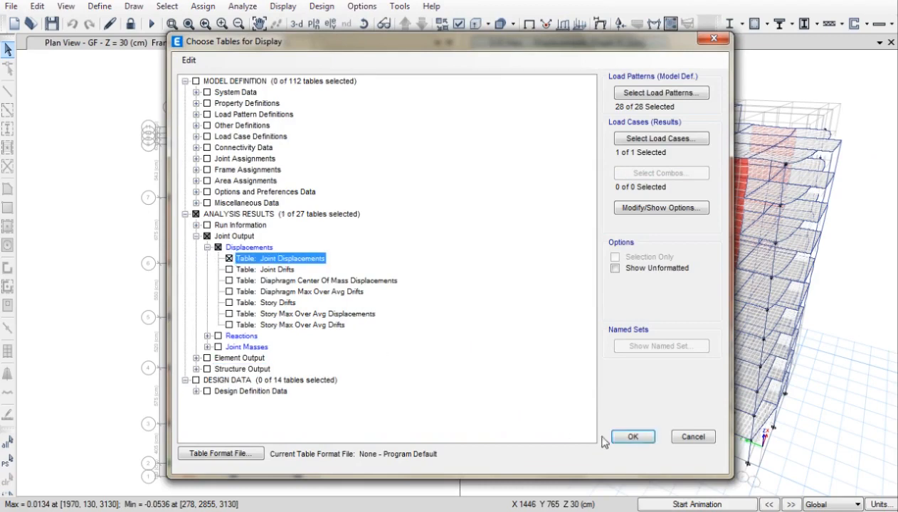
pyautogui.click(629, 437)
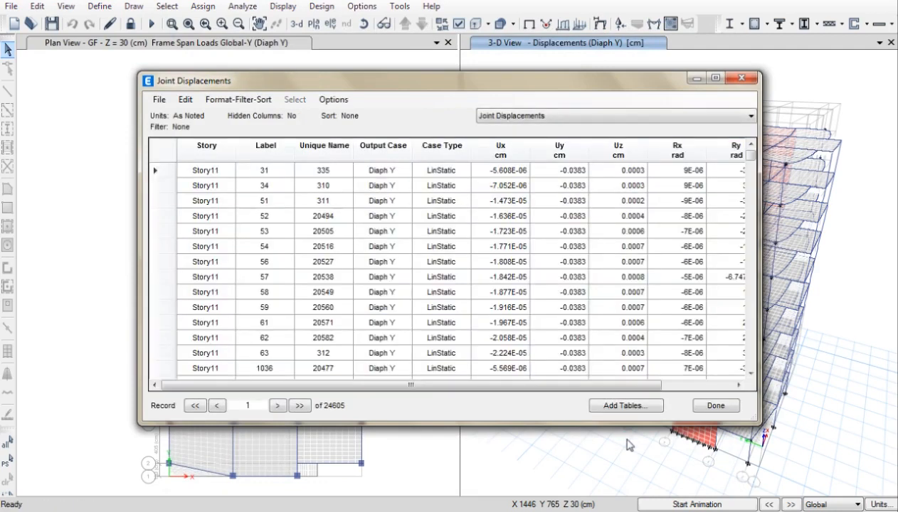
# Step: Filter the Joint Displacements table to story BAM and sort it by Uy in ascending order
pyautogui.click(389, 151)
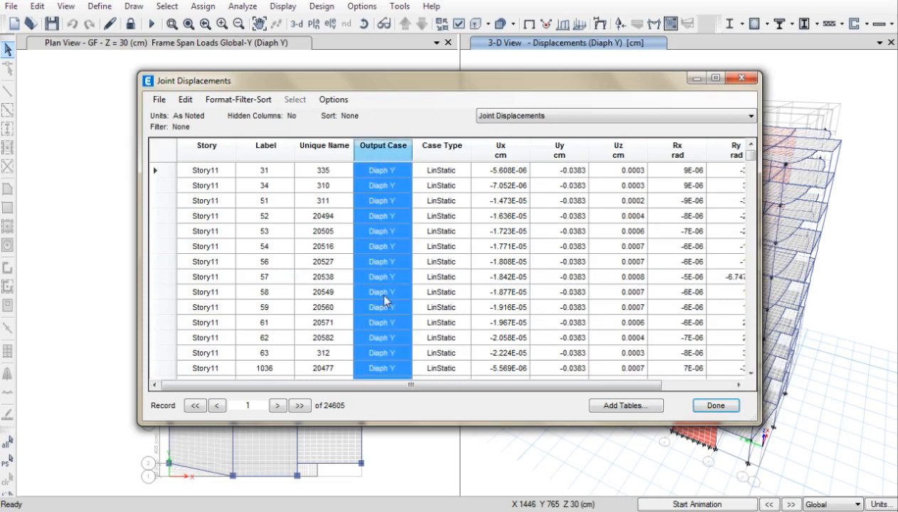
pyautogui.rightClick(206, 148)
pyautogui.moveTo(263, 159); pyautogui.dragTo(285, 219)
pyautogui.click(280, 214)
pyautogui.scroll(5, 280, 203)
pyautogui.click(283, 161)
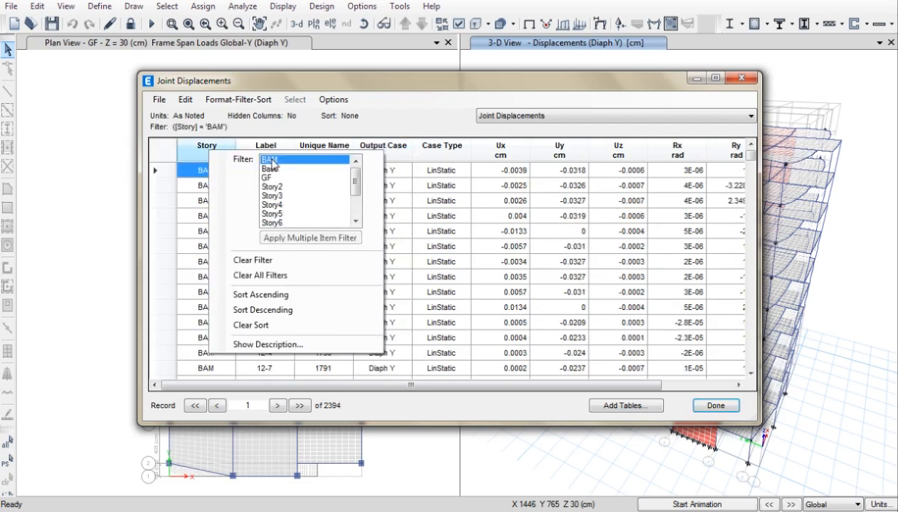
pyautogui.click(400, 125)
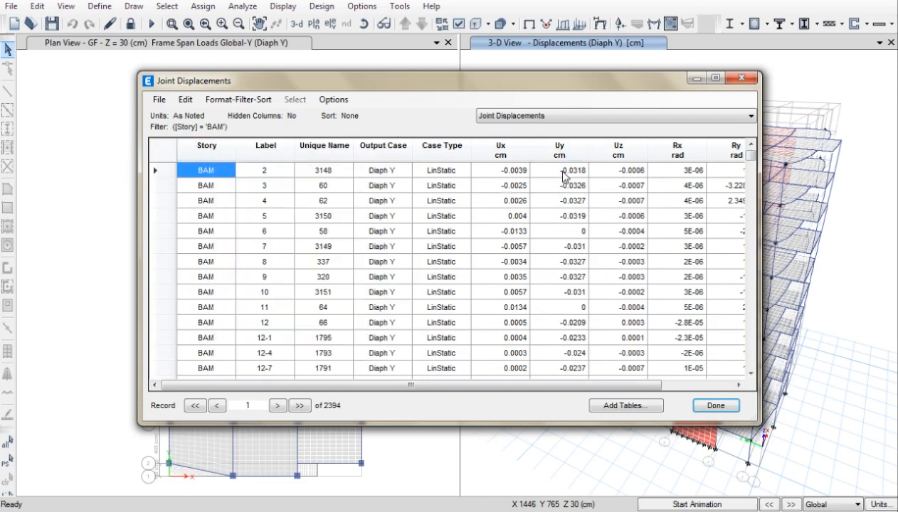
pyautogui.rightClick(558, 150)
pyautogui.click(585, 271)
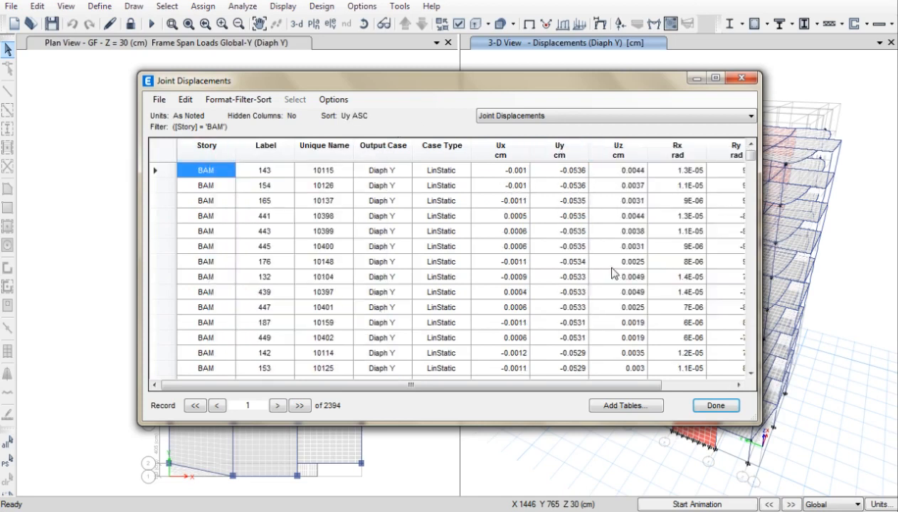
# Step: Take the first Uy value of BAM and enter -0.0536 as its joint displacement in cell J5 of the Excel sheet
pyautogui.click(567, 170)
pyautogui.hotkey('alt', 'Tab')
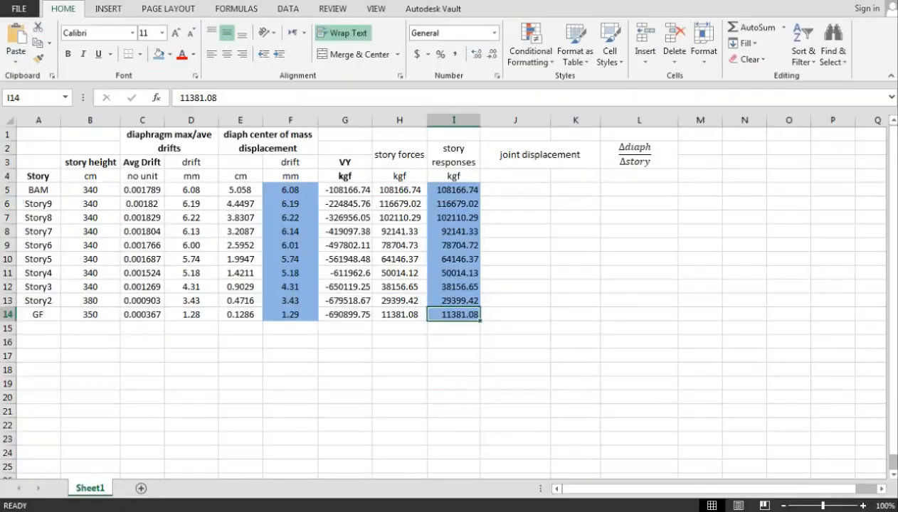
pyautogui.click(515, 190)
pyautogui.write('-0.0536')
# Step: Filter the ETABS displacement table to Story9 and copy its first Uy value, -0.0511, into cell J6 in Excel
pyautogui.hotkey('alt', 'Tab')
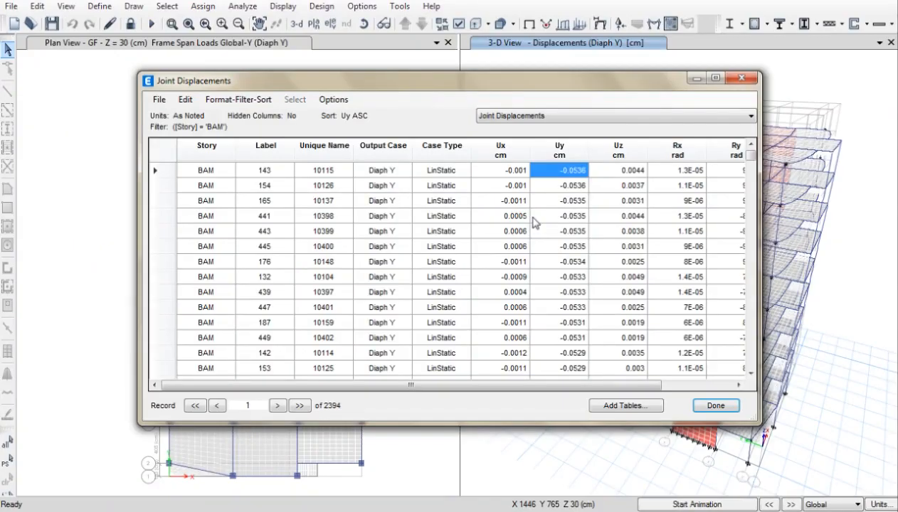
pyautogui.click(206, 147)
pyautogui.moveTo(353, 168); pyautogui.dragTo(356, 192)
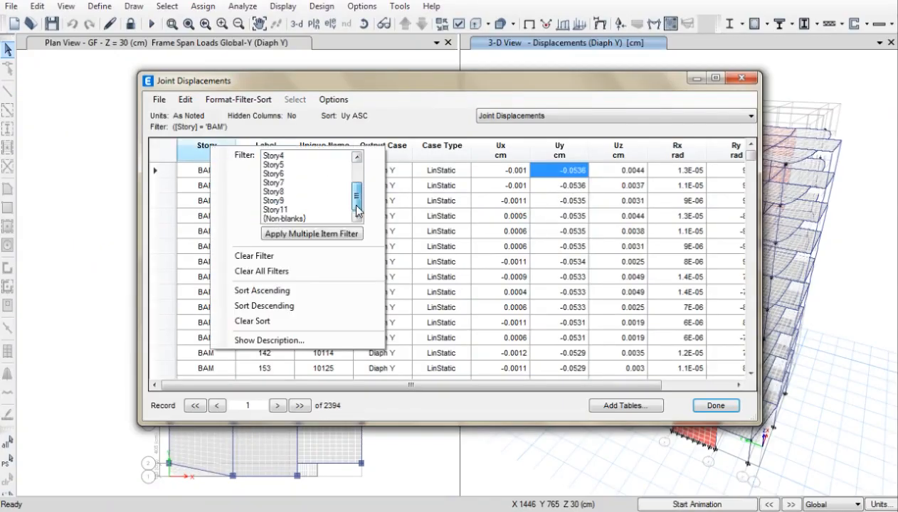
pyautogui.click(277, 201)
pyautogui.click(562, 173)
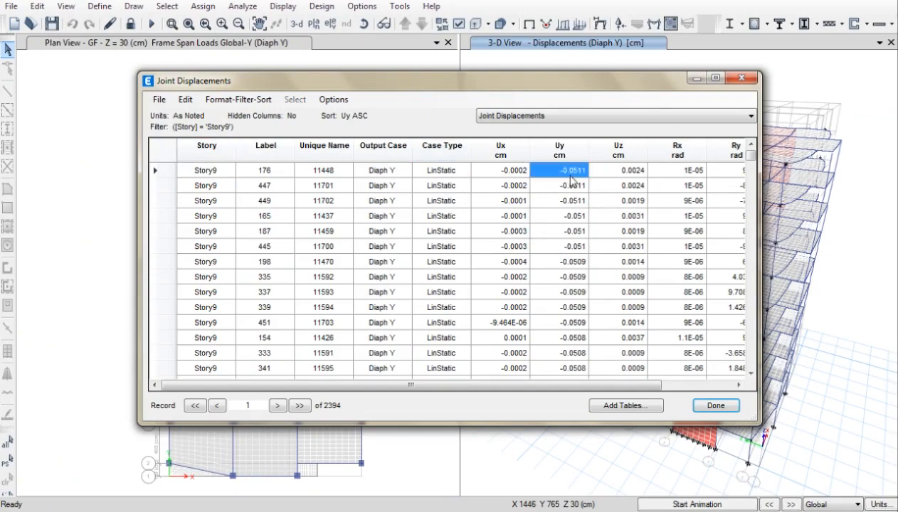
pyautogui.hotkey('alt', 'Tab')
pyautogui.press('Return')
# Step: Filter the ETABS displacement table to Story8 and copy its first Uy value, -0.0454, into cell J7 in Excel
pyautogui.hotkey('alt', 'Tab')
pyautogui.click(219, 155)
pyautogui.click(281, 220)
pyautogui.click(562, 174)
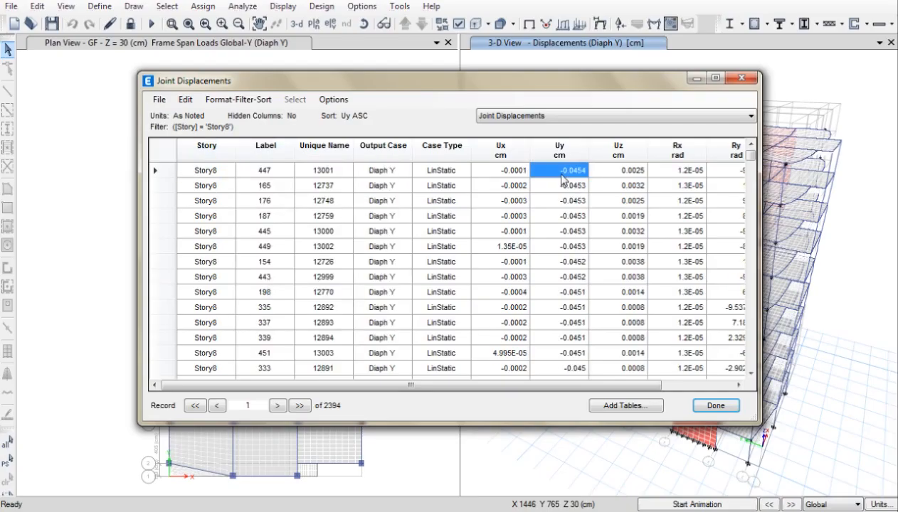
pyautogui.hotkey('ctrl', 'c')
pyautogui.hotkey('alt', 'Tab')
pyautogui.press('Return')
pyautogui.hotkey('ctrl', 'v')
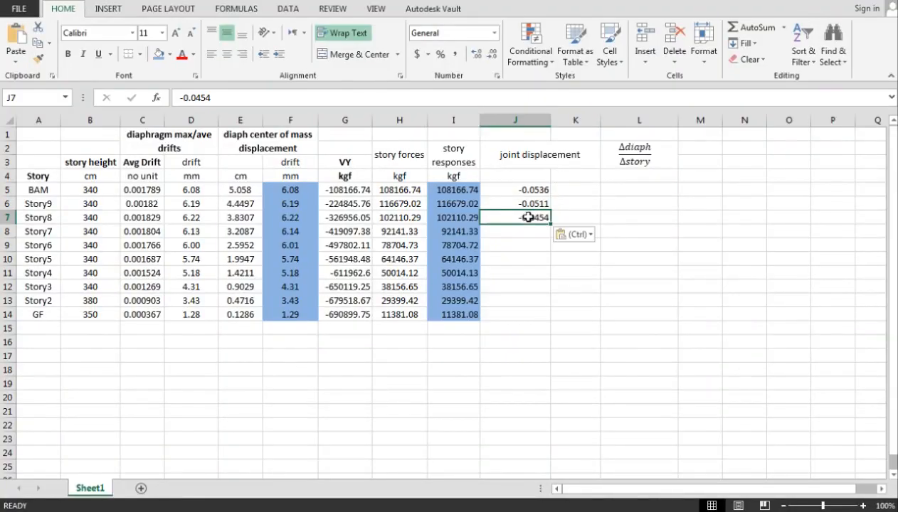
# Step: Filter the ETABS displacement table to Story7 and copy its first Uy value, -0.0393, into cell J8 in Excel
pyautogui.hotkey('alt', 'Tab')
pyautogui.click(219, 155)
pyautogui.click(281, 211)
pyautogui.click(566, 171)
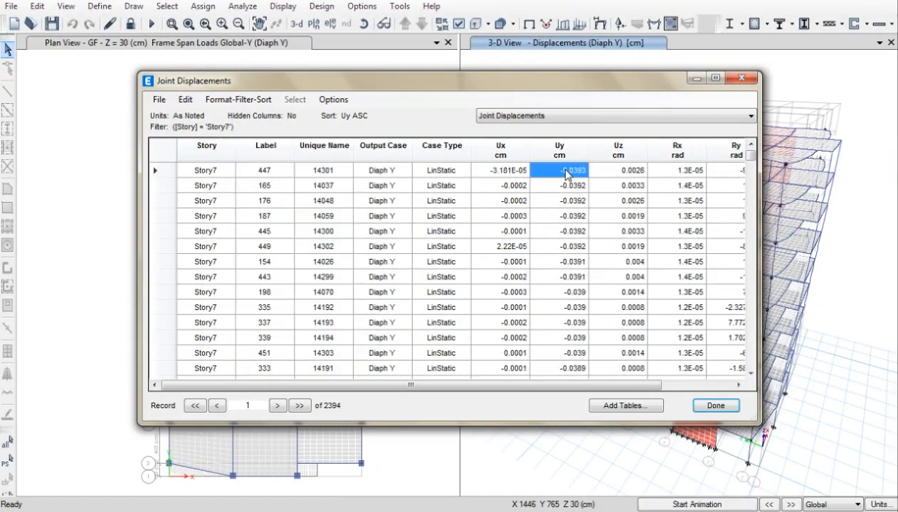
pyautogui.hotkey('ctrl', 'c')
pyautogui.hotkey('alt', 'Tab')
pyautogui.press('Return')
pyautogui.hotkey('ctrl', 'v')
# Step: Filter the ETABS displacement table to Story6 and copy its first Uy value, -0.0331, into cell J9 in Excel
pyautogui.hotkey('alt', 'Tab')
pyautogui.click(219, 155)
pyautogui.click(292, 216)
pyautogui.click(551, 174)
pyautogui.hotkey('ctrl', 'c')
pyautogui.hotkey('alt', 'Tab')
pyautogui.press('Return')
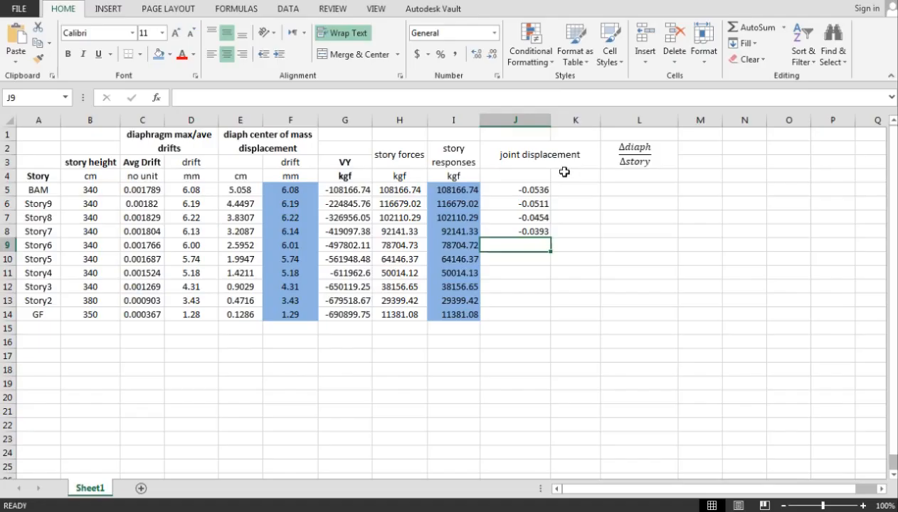
pyautogui.hotkey('ctrl', 'v')
# Step: Filter the ETABS displacement table to Story5 and copy its first Uy value, -0.0267, into cell J10 in Excel
pyautogui.hotkey('alt', 'Tab')
pyautogui.click(219, 153)
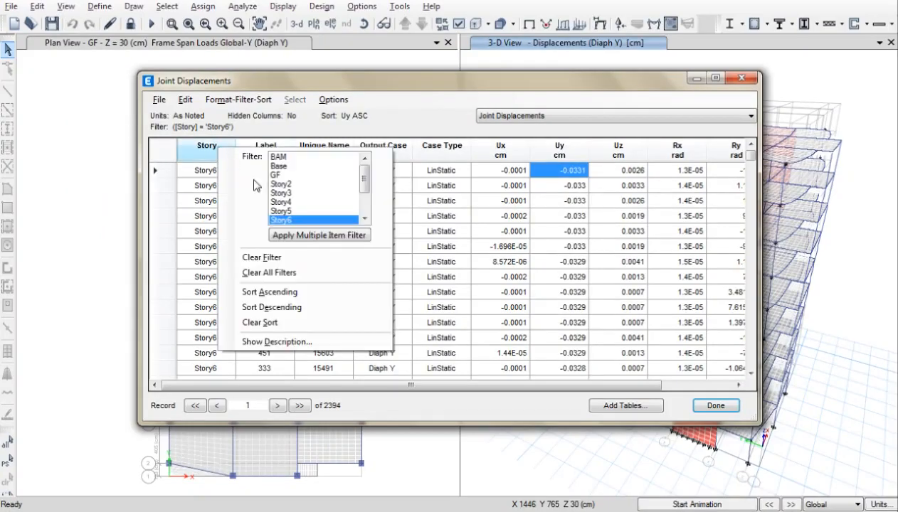
pyautogui.click(281, 211)
pyautogui.click(574, 173)
pyautogui.hotkey('ctrl', 'c')
pyautogui.hotkey('alt', 'Tab')
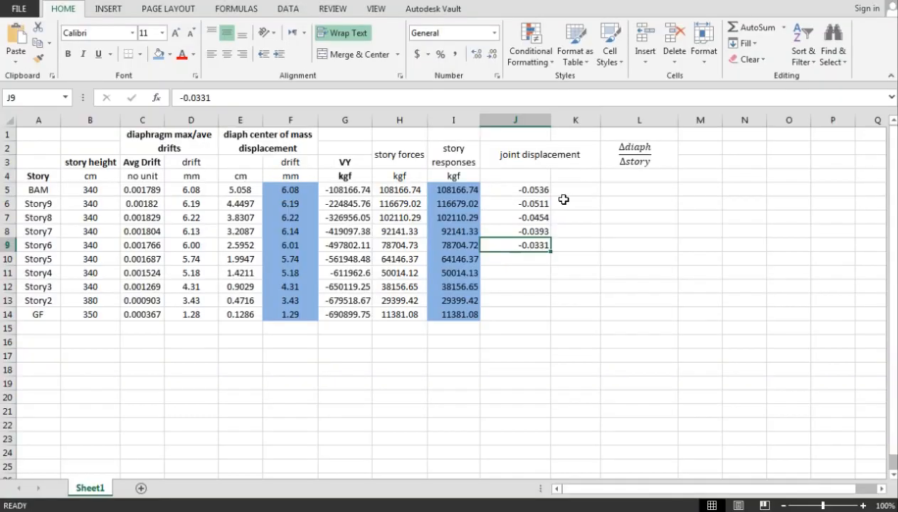
pyautogui.click(527, 256)
# Step: Filter the ETABS displacement table to Story4 and copy its first Uy value, -0.0204, into cell J11 in Excel
pyautogui.hotkey('alt', 'Tab')
pyautogui.click(217, 153)
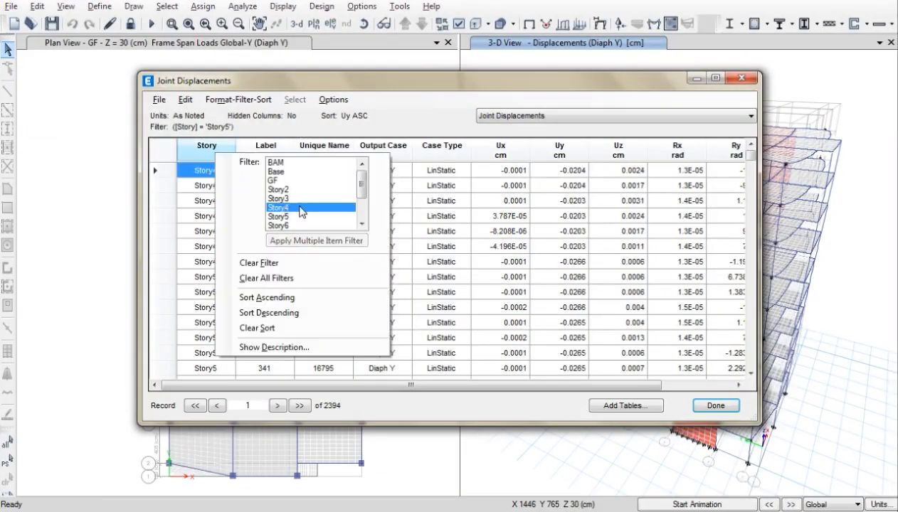
pyautogui.click(299, 206)
pyautogui.click(551, 168)
pyautogui.hotkey('ctrl', 'c')
pyautogui.hotkey('alt', 'Tab')
pyautogui.click(530, 274)
pyautogui.hotkey('ctrl', 'v')
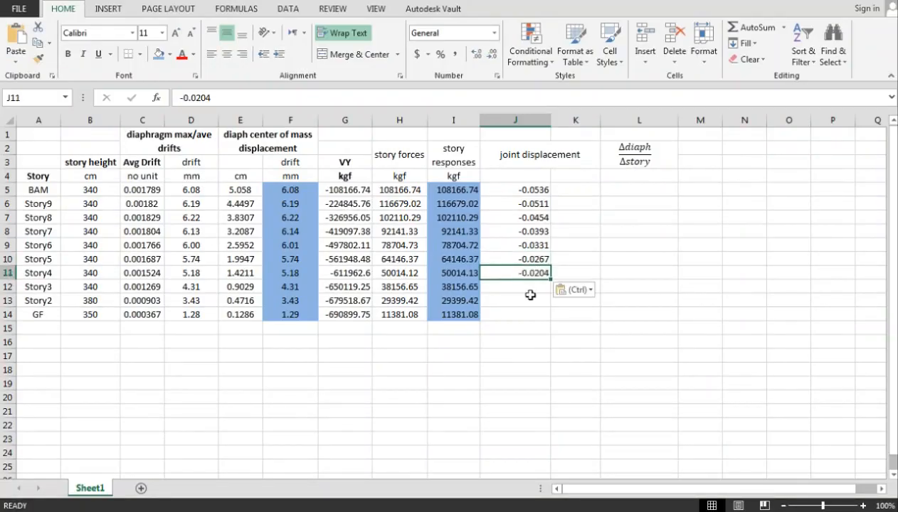
# Step: Filter the ETABS displacement table to Story3 and copy its first Uy value, -0.0142, into cell J12 in Excel
pyautogui.hotkey('alt', 'Tab')
pyautogui.click(221, 152)
pyautogui.click(285, 190)
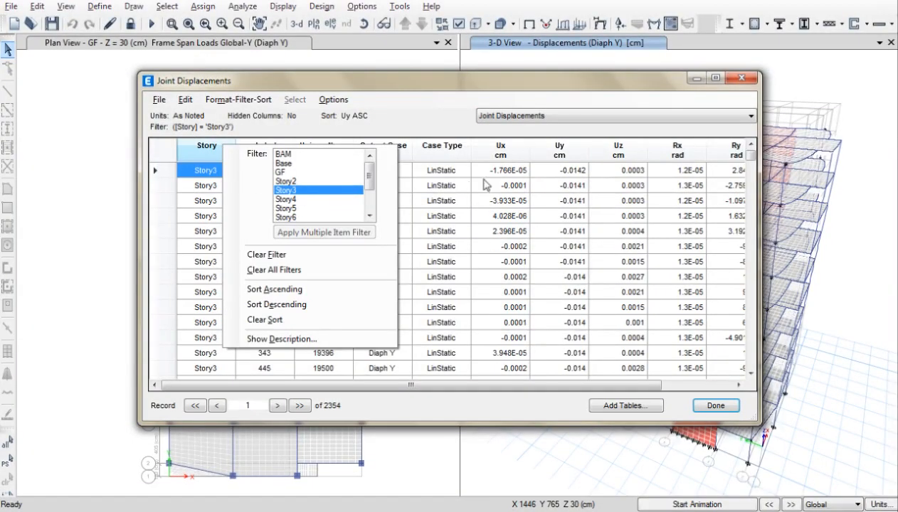
pyautogui.click(575, 172)
pyautogui.hotkey('alt', 'Tab')
pyautogui.click(536, 285)
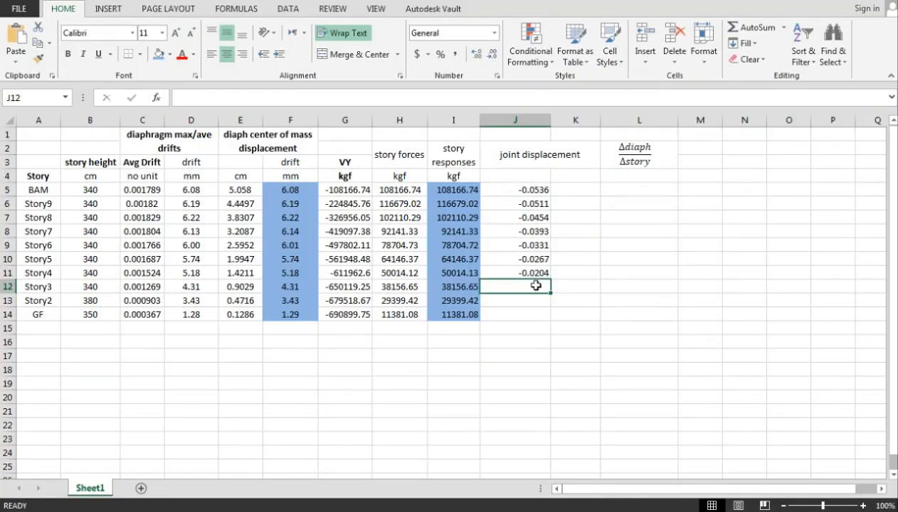
pyautogui.hotkey('ctrl', 'v')
# Step: Filter the ETABS displacement table to Story2 and copy its first Uy value, -0.01, into cell J13 in Excel
pyautogui.hotkey('alt', 'Tab')
pyautogui.click(213, 148)
pyautogui.click(282, 185)
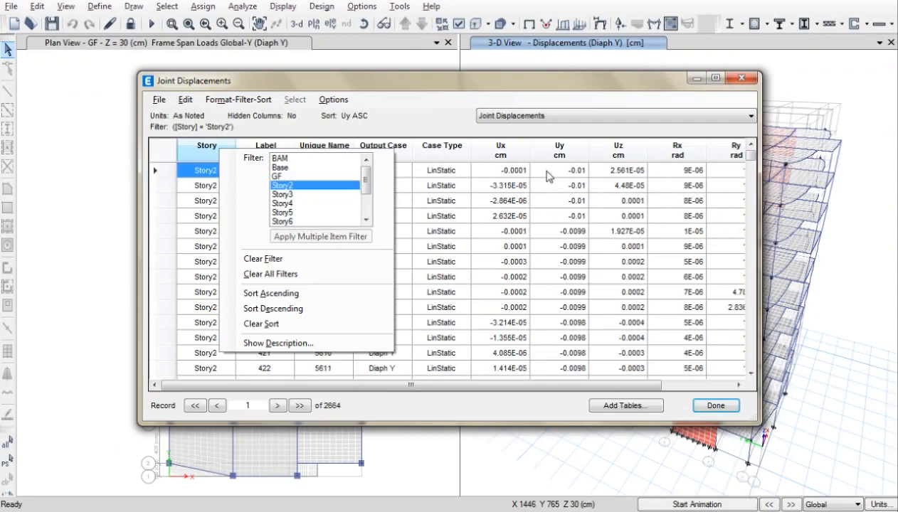
pyautogui.click(548, 175)
pyautogui.hotkey('alt', 'Tab')
pyautogui.click(517, 296)
# Step: Filter the ETABS displacement table to GF and copy its first Uy value, -0.0035, into cell J14 in Excel
pyautogui.hotkey('alt', 'Tab')
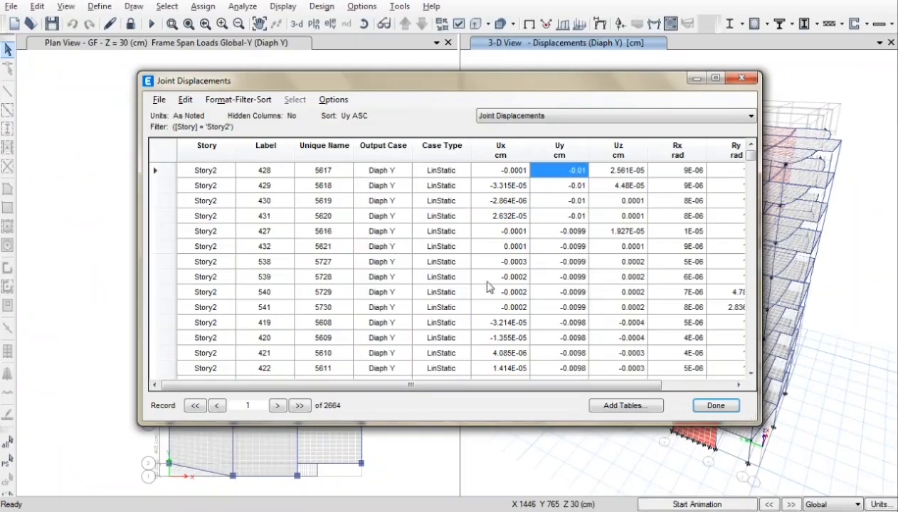
pyautogui.click(235, 156)
pyautogui.click(285, 178)
pyautogui.click(561, 171)
pyautogui.hotkey('alt', 'Tab')
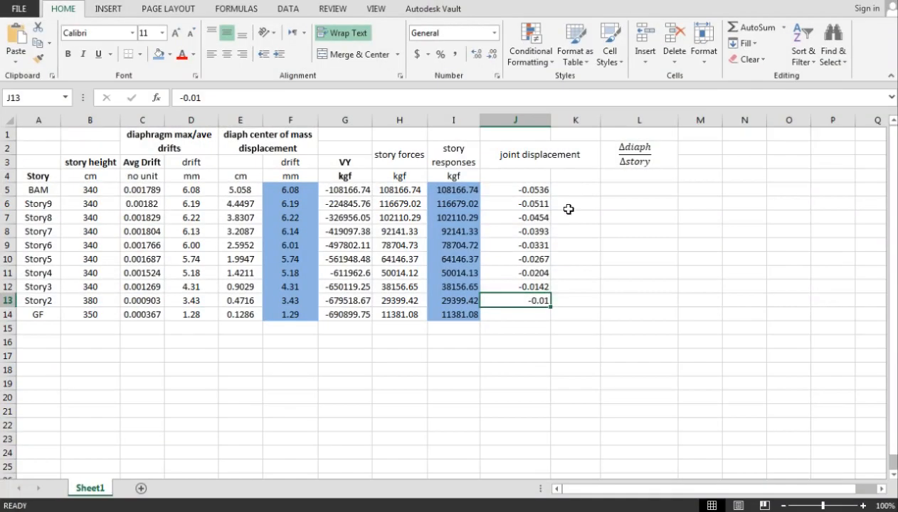
pyautogui.click(540, 311)
pyautogui.hotkey('ctrl', 'v')
# Step: Enter =ABS(J5) in cell K5 and fill the formula down to K14
pyautogui.click(565, 191)
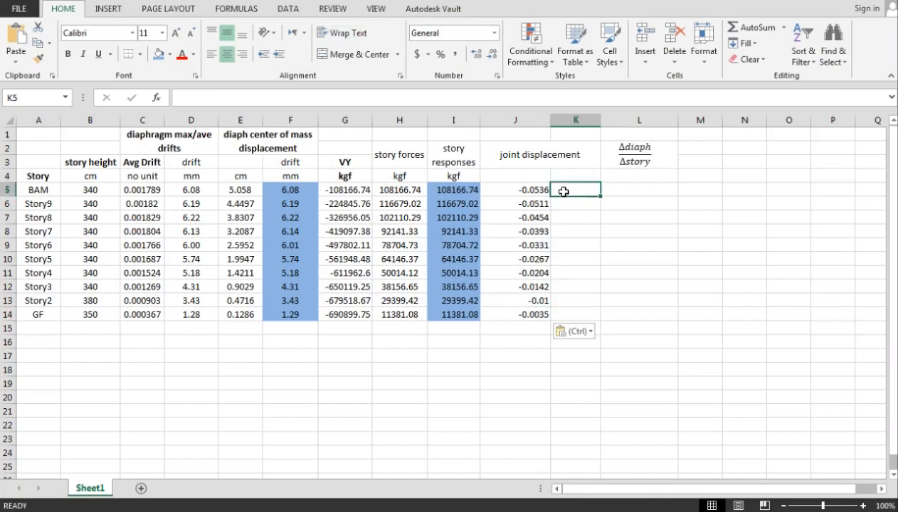
pyautogui.write('=abs(')
pyautogui.click(530, 192)
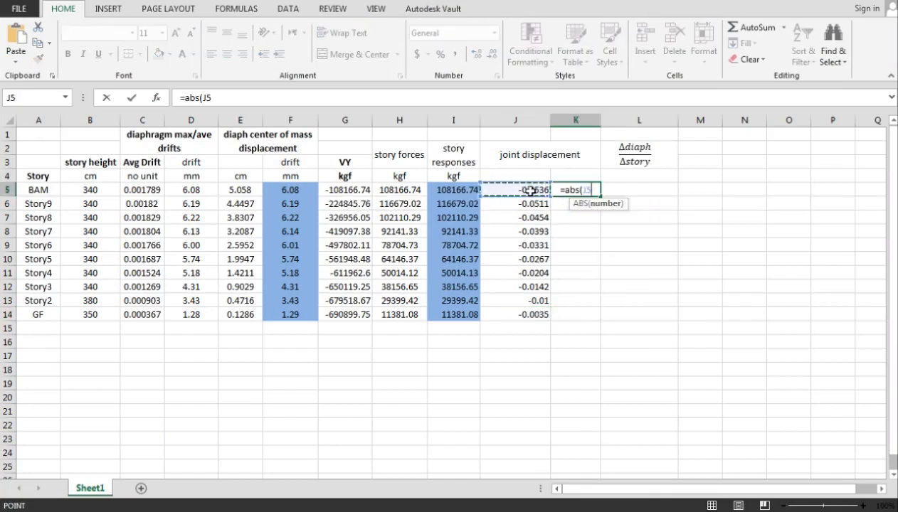
pyautogui.write(')')
pyautogui.press('Return')
pyautogui.click(577, 190)
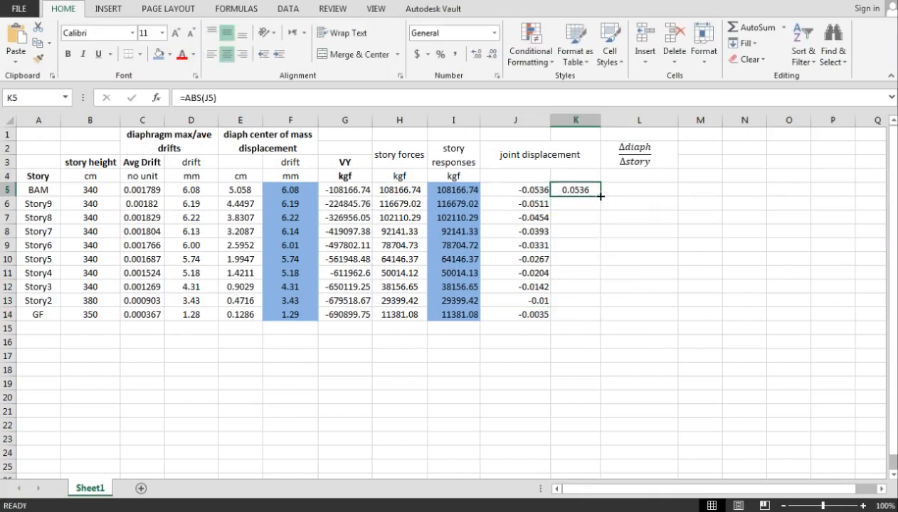
pyautogui.doubleClick(600, 196)
# Step: Enter the unit label cm in cells J4 and K4 under the joint displacement heading
pyautogui.click(515, 175)
pyautogui.write('cm')
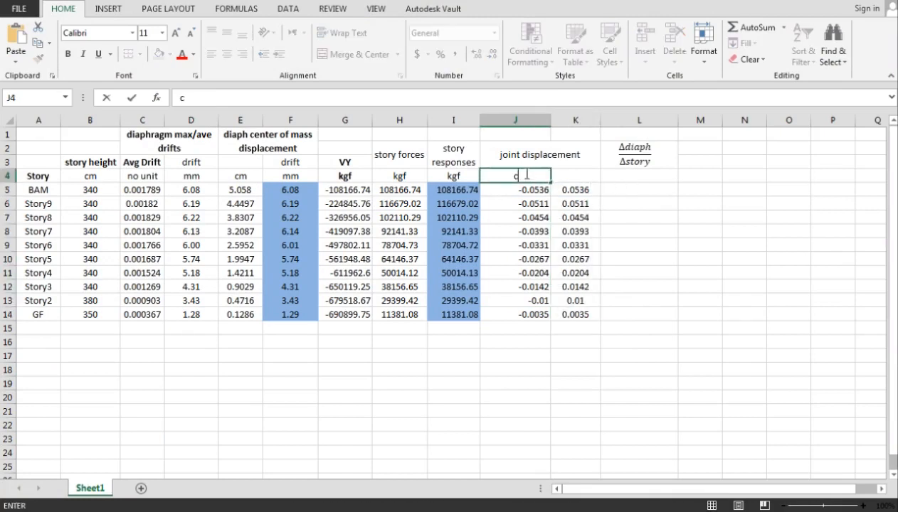
pyautogui.click(576, 176)
pyautogui.write('cm')
# Step: Try the formula =K5/F5 in cell L5 filled down to L14, and undo both the fill and the formula
pyautogui.click(625, 188)
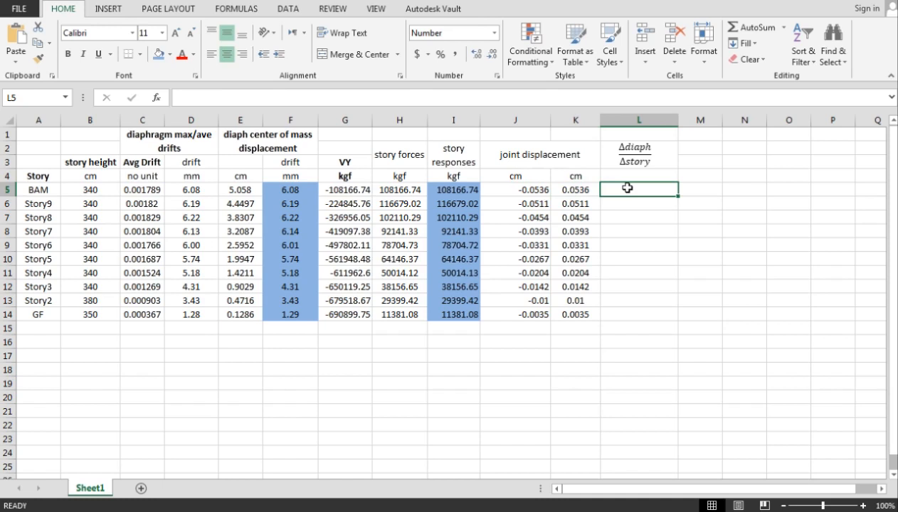
pyautogui.write('=')
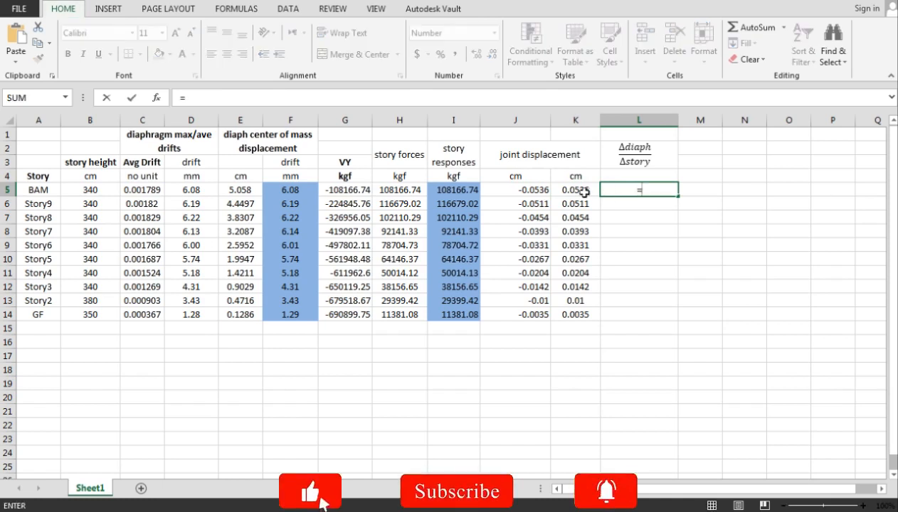
pyautogui.click(582, 190)
pyautogui.write('/')
pyautogui.click(285, 190)
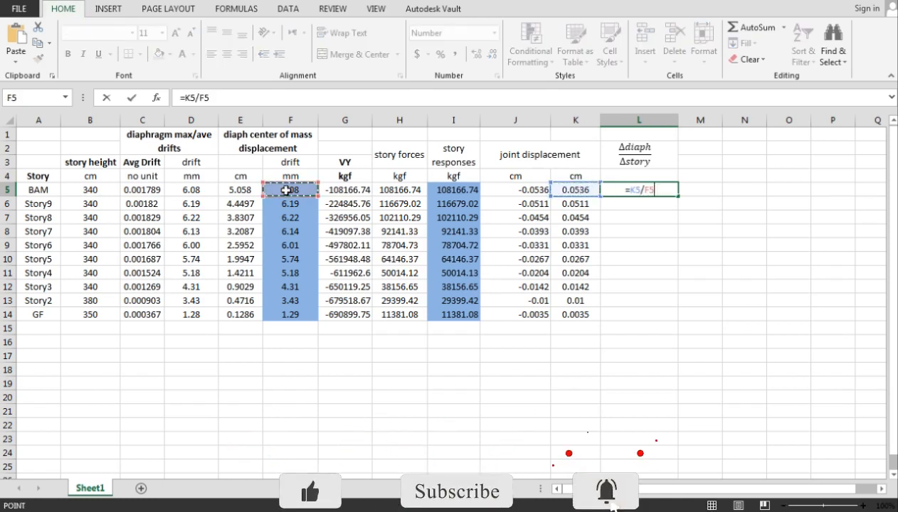
pyautogui.press('Return')
pyautogui.click(668, 193)
pyautogui.doubleClick(677, 197)
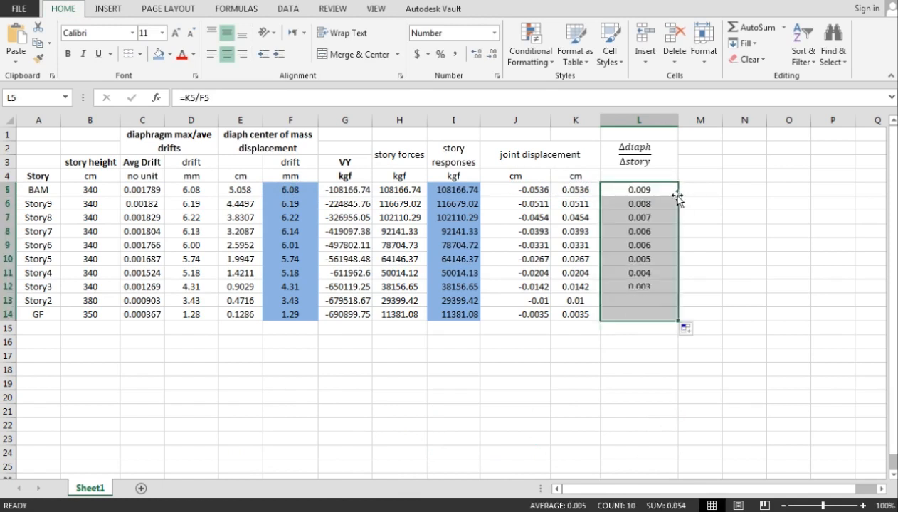
pyautogui.hotkey('ctrl', 'z')
pyautogui.hotkey('ctrl', 'z')
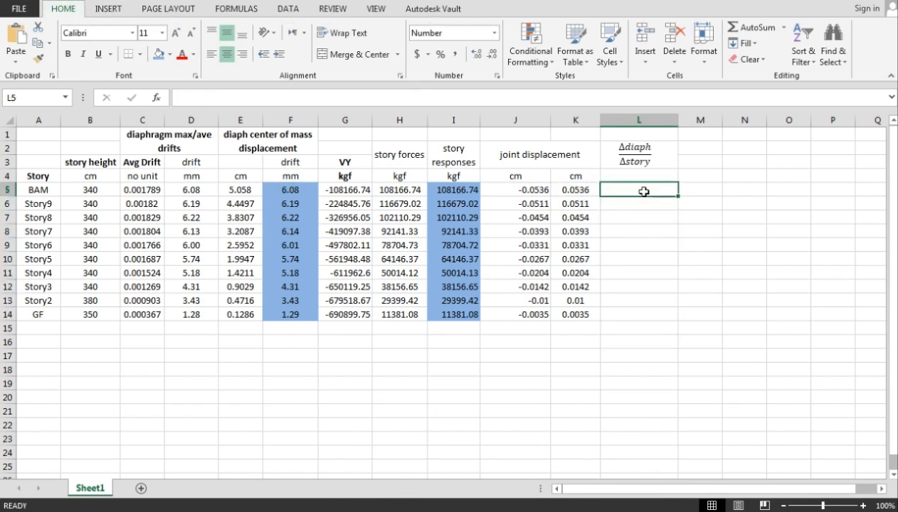
# Step: Enter the diaphragm-to-story displacement ratio =(K5/F5) in cell L5
pyautogui.write('=')
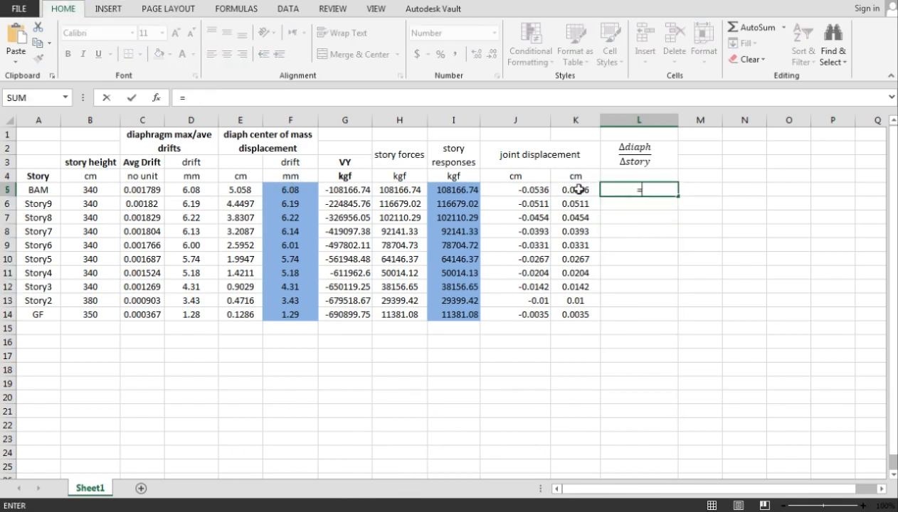
pyautogui.click(579, 190)
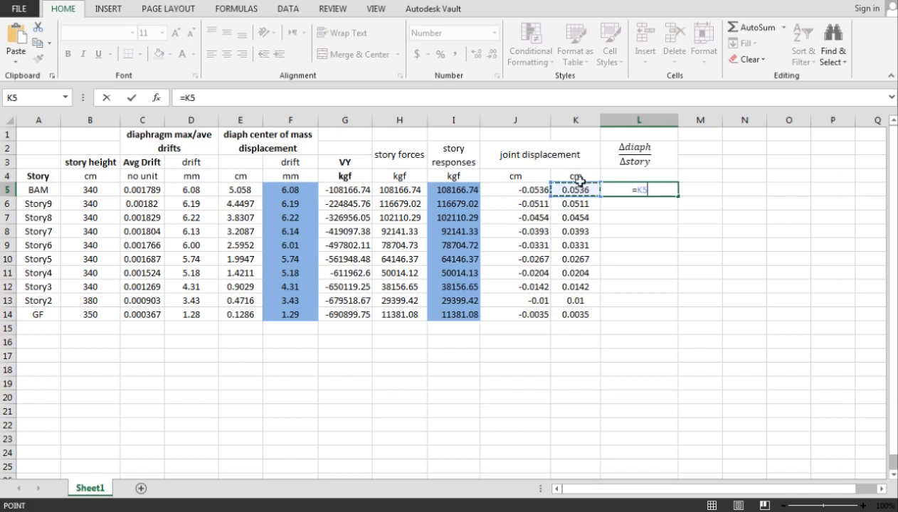
pyautogui.write('/')
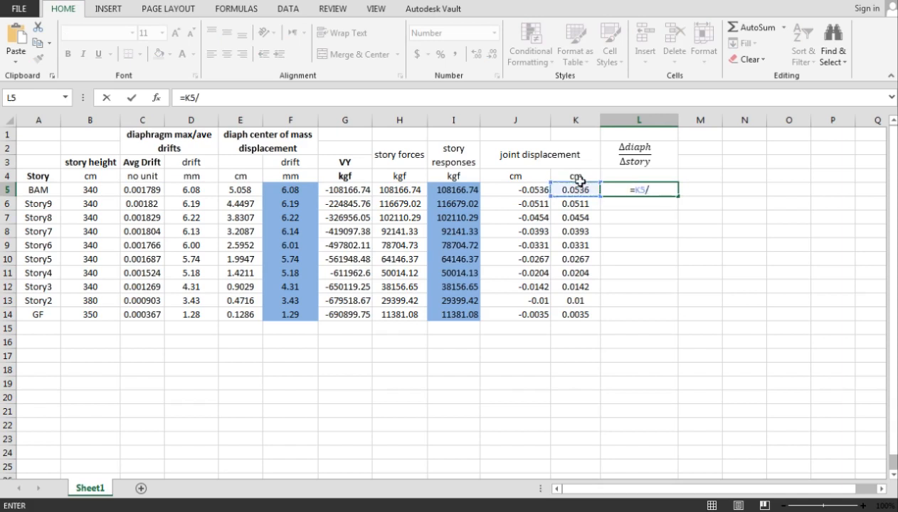
pyautogui.click(297, 190)
pyautogui.write(')')
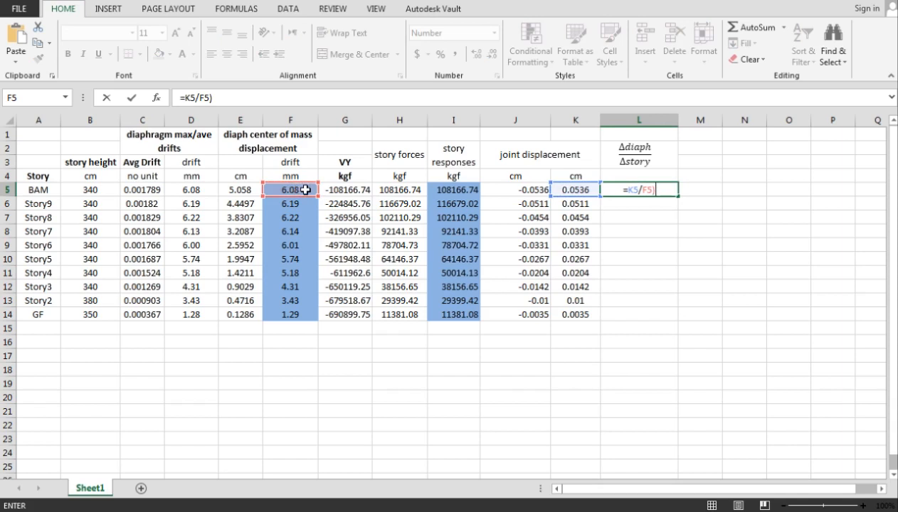
pyautogui.click(627, 190)
pyautogui.write('(')
pyautogui.press('Return')
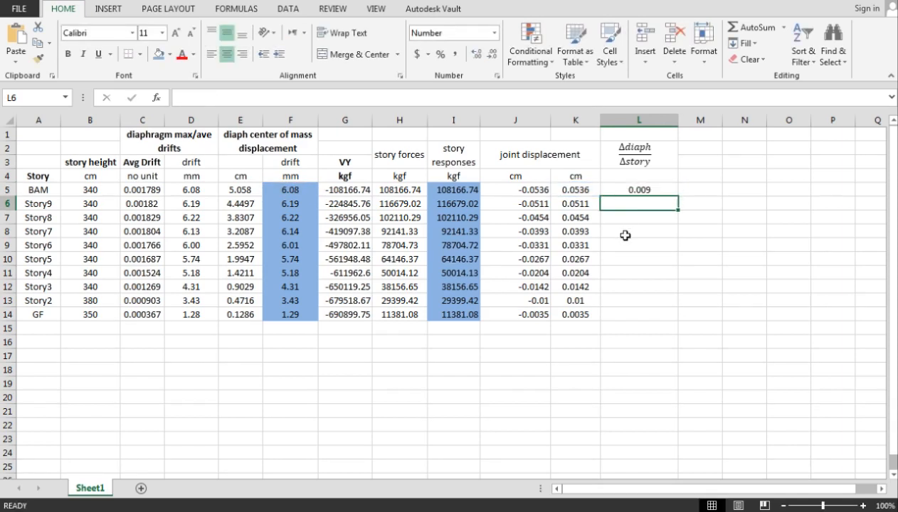
# Step: Convert the BAM joint displacement to millimetres by changing K5 to =ABS(J5)*10, and relabel the unit in K4 as mm
pyautogui.click(591, 190)
pyautogui.doubleClick(595, 189)
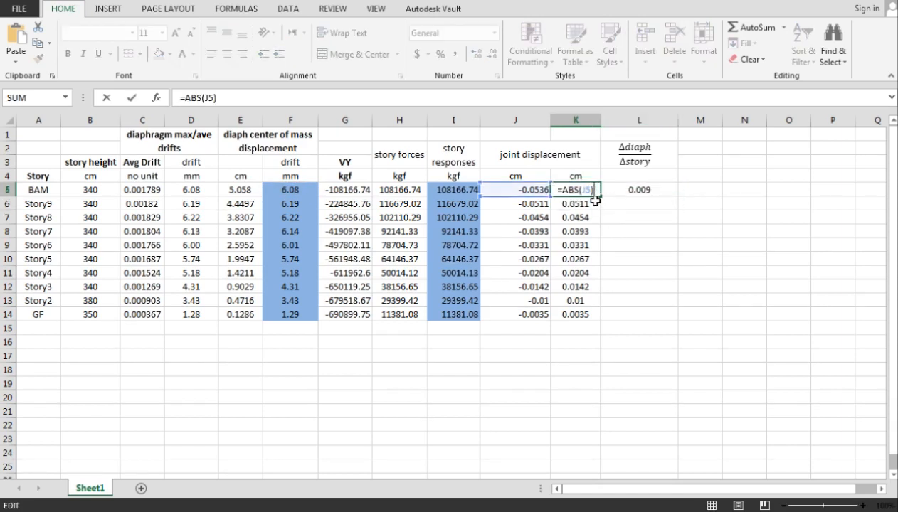
pyautogui.write('*10')
pyautogui.press('Return')
pyautogui.click(569, 174)
pyautogui.doubleClick(567, 176)
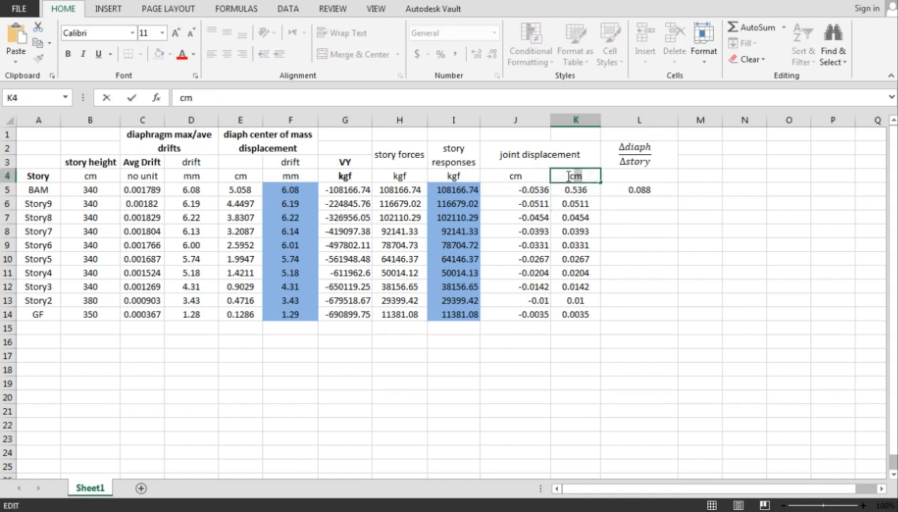
pyautogui.write('mm')
# Step: Fill the ratio formula from L5 down to L14 for all stories
pyautogui.click(661, 190)
pyautogui.doubleClick(677, 196)
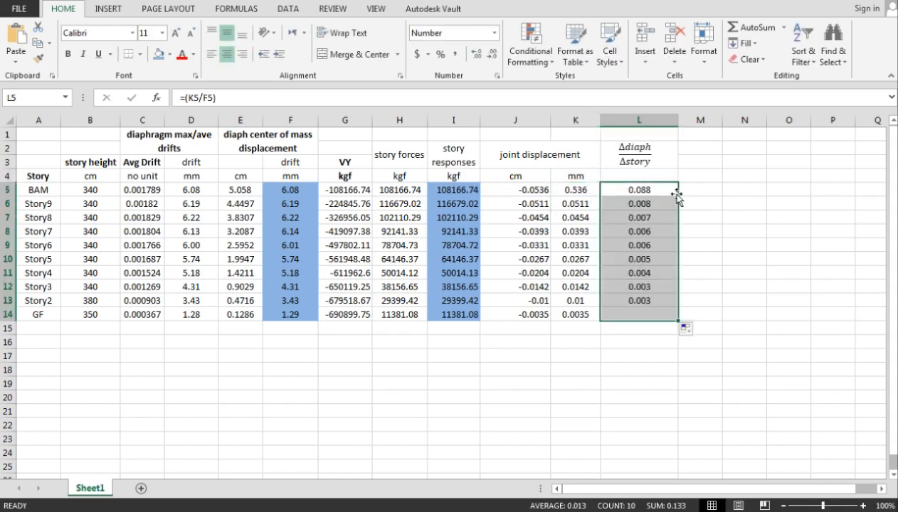
pyautogui.click(638, 271)
# Step: Enter the limit <0.5 in cell M5 and the verdict Rigid in cell N5 for the BAM story
pyautogui.click(690, 189)
pyautogui.write('<0.5')
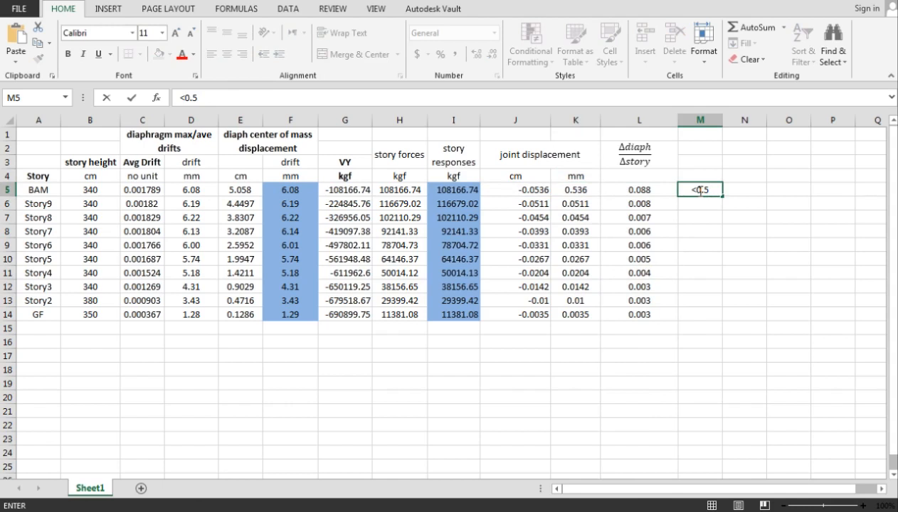
pyautogui.press('Right')
pyautogui.write('Rigid')
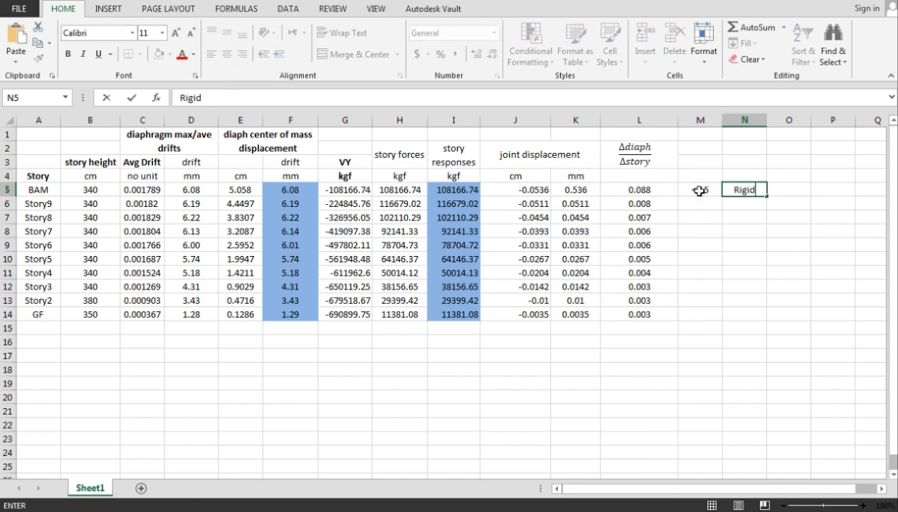
pyautogui.press('Return')
# Step: Copy the <0.5 and Rigid entries from M5:N5 into rows 6 to 14 for the remaining stories
pyautogui.moveTo(701, 190); pyautogui.dragTo(692, 315)
pyautogui.hotkey('ctrl', 'c')
pyautogui.press('Return')
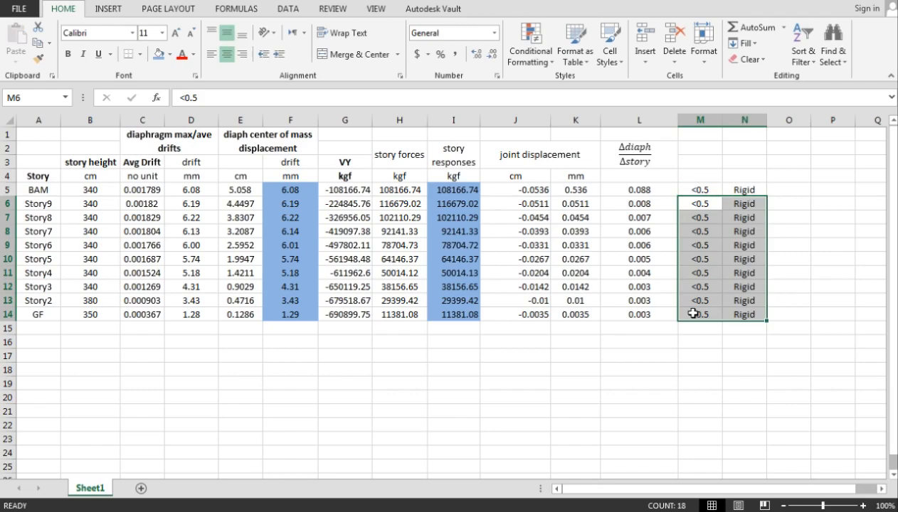
# Step: Switch back to ETABS and close the Joint Displacements table
pyautogui.click(656, 340)
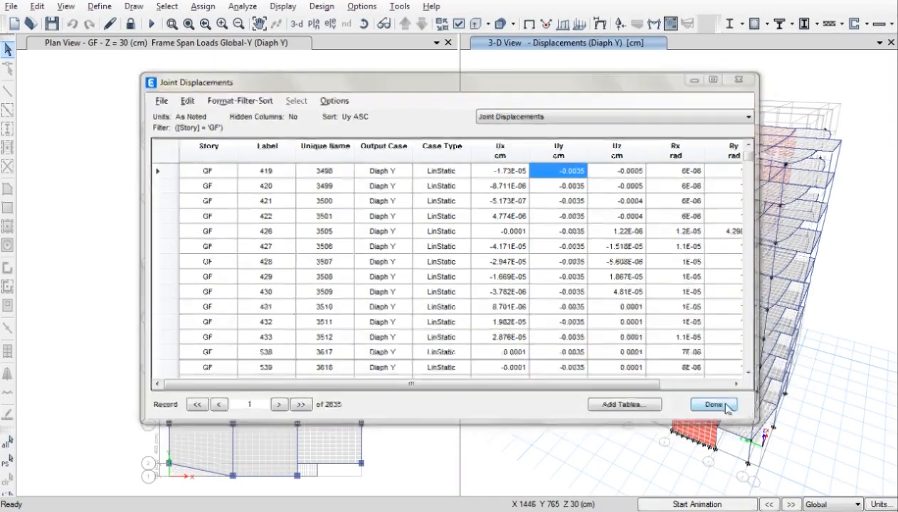
pyautogui.click(712, 407)
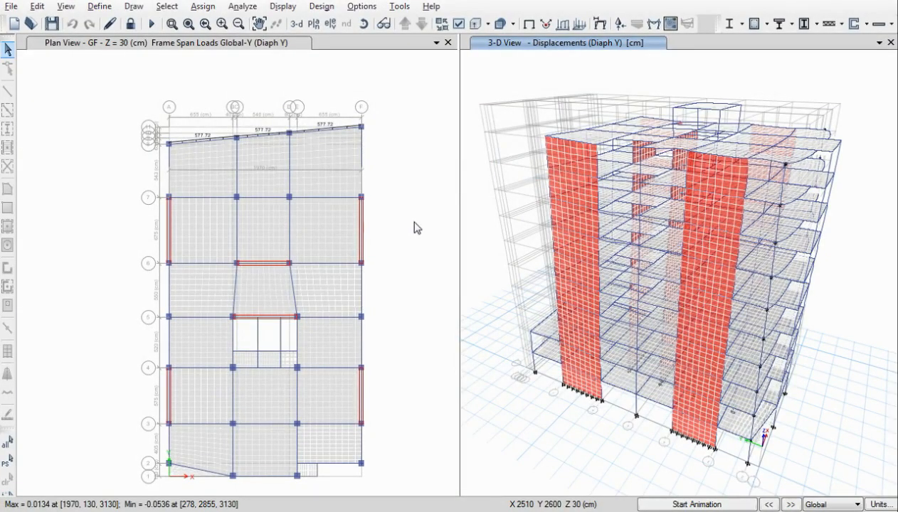